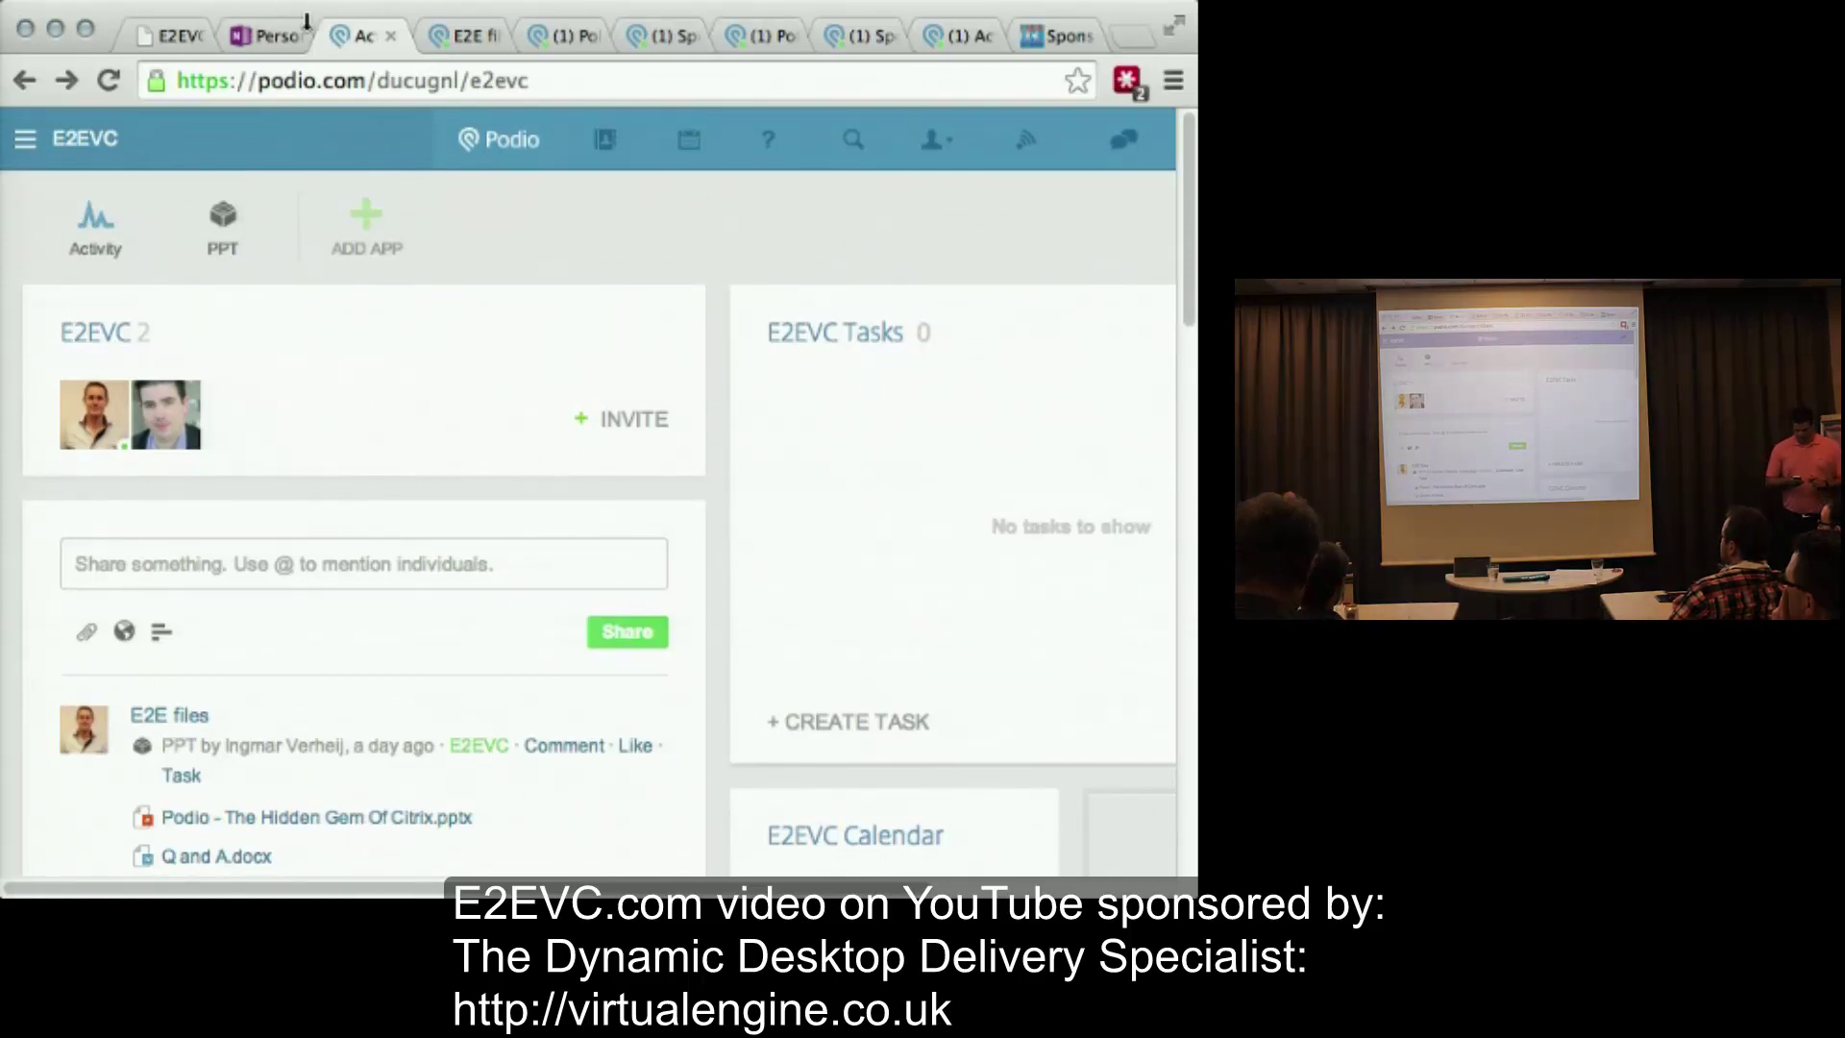
pyautogui.click(385, 206)
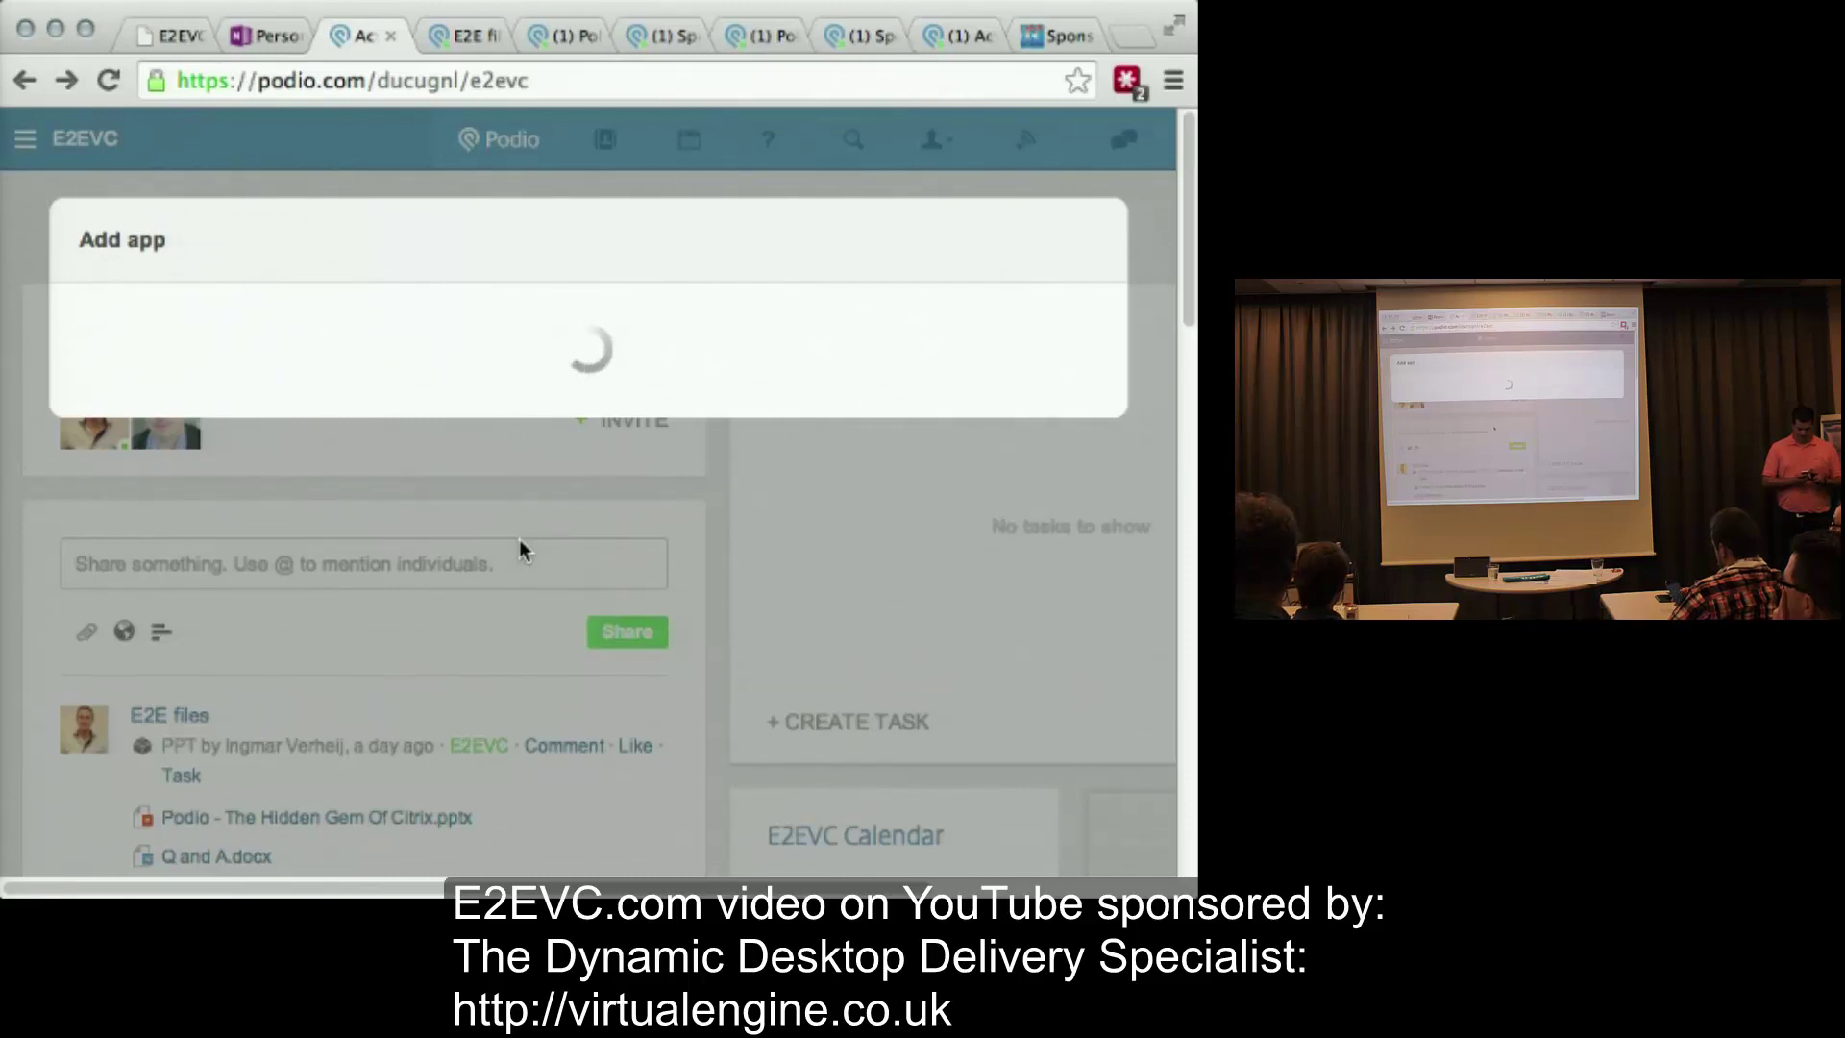
pyautogui.press('Escape')
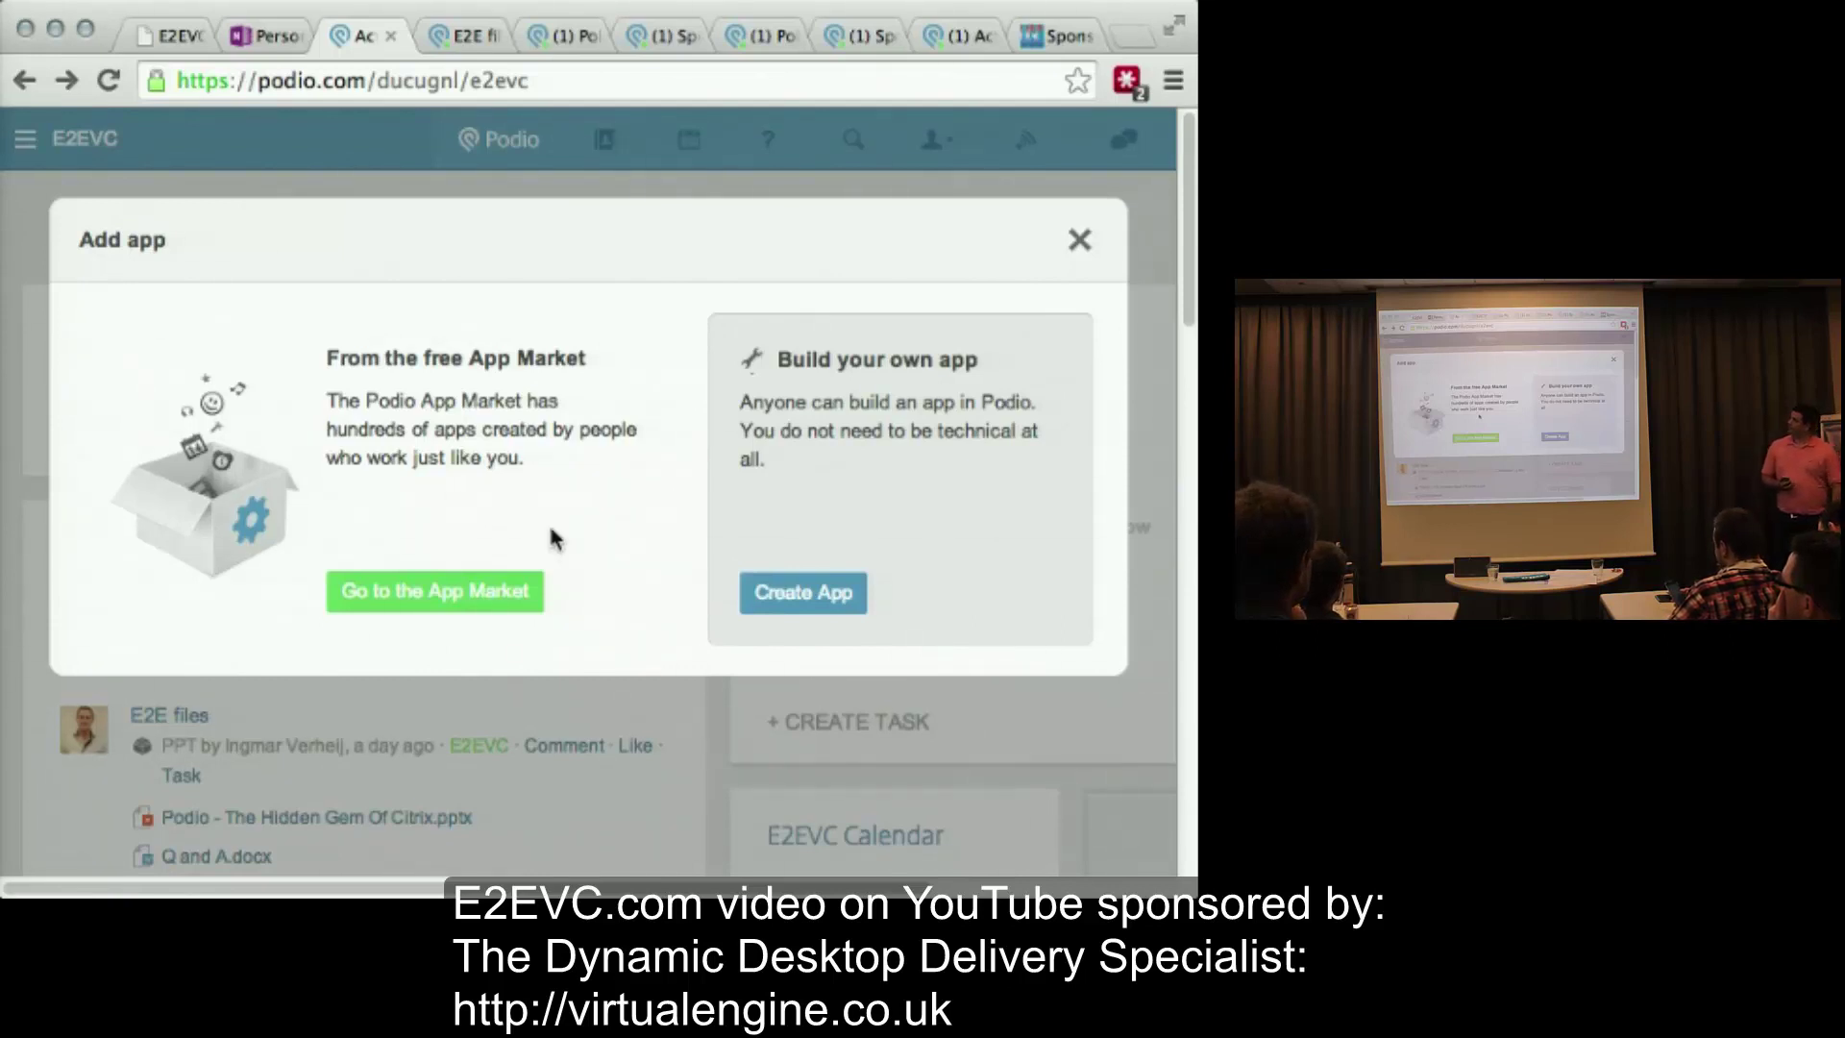
pyautogui.click(755, 603)
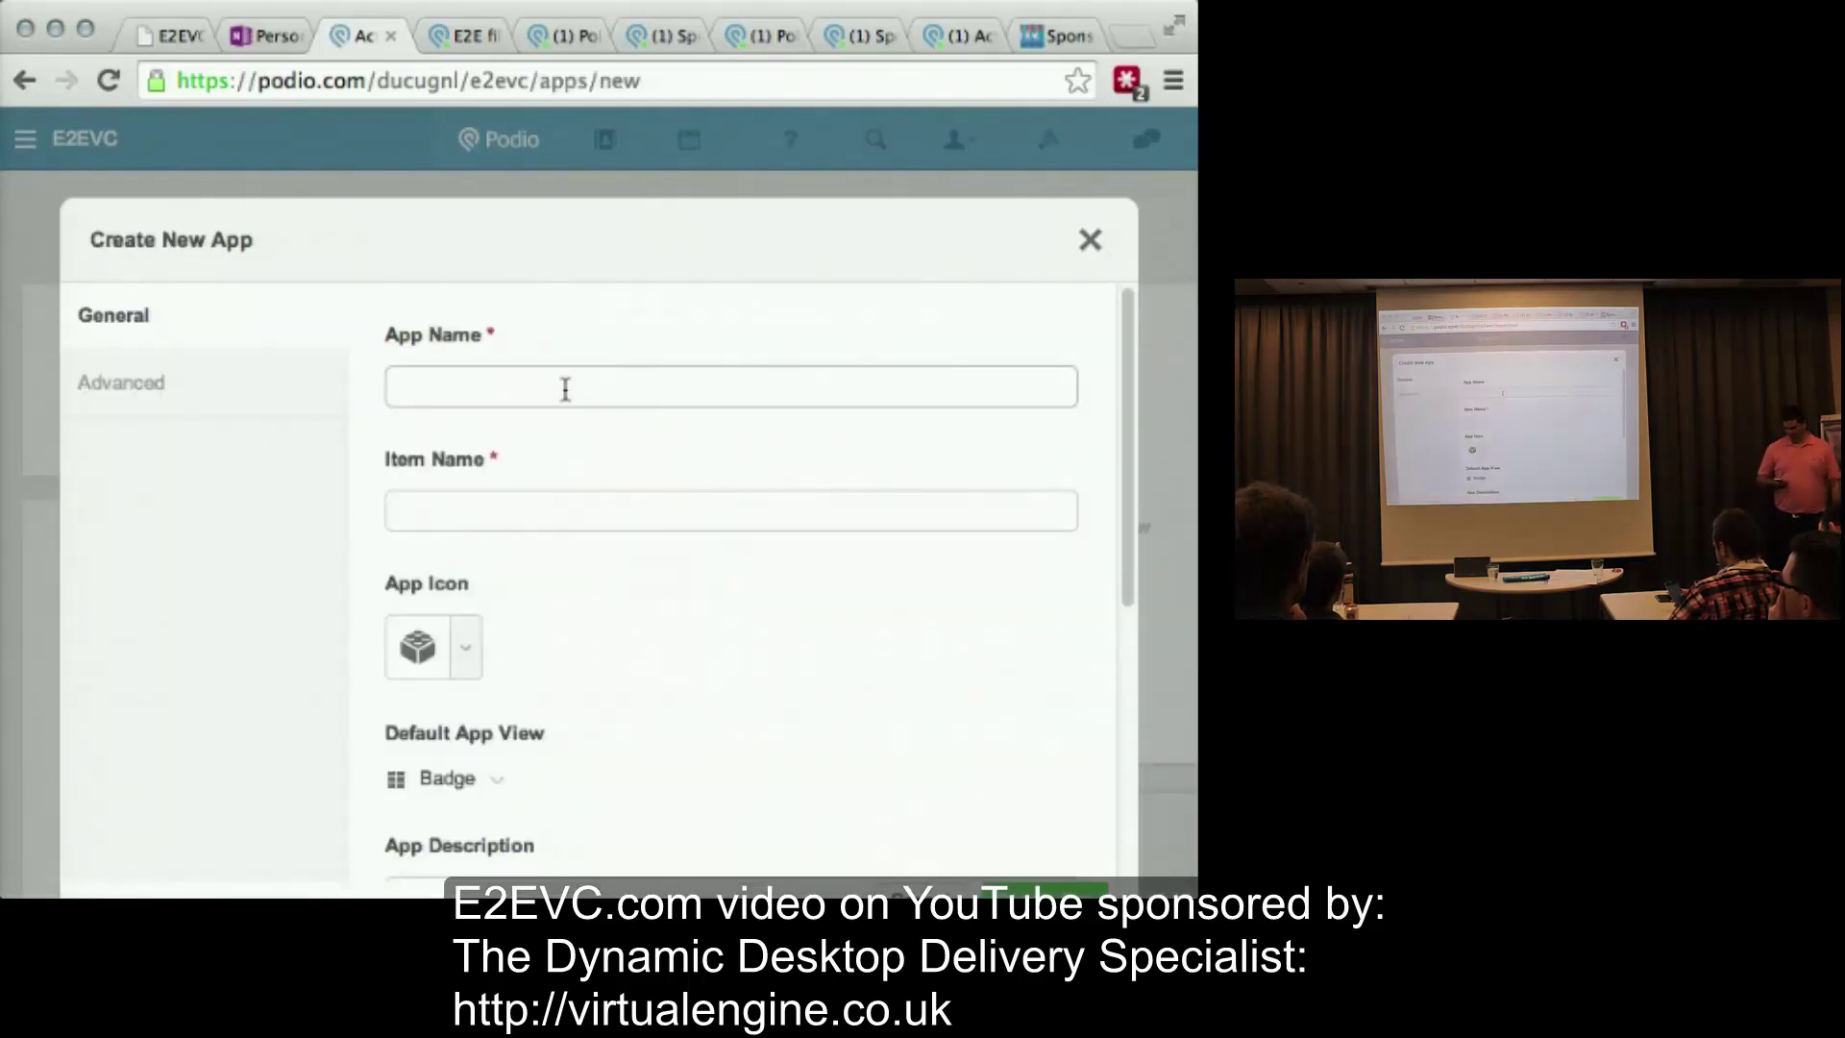
pyautogui.write('Events')
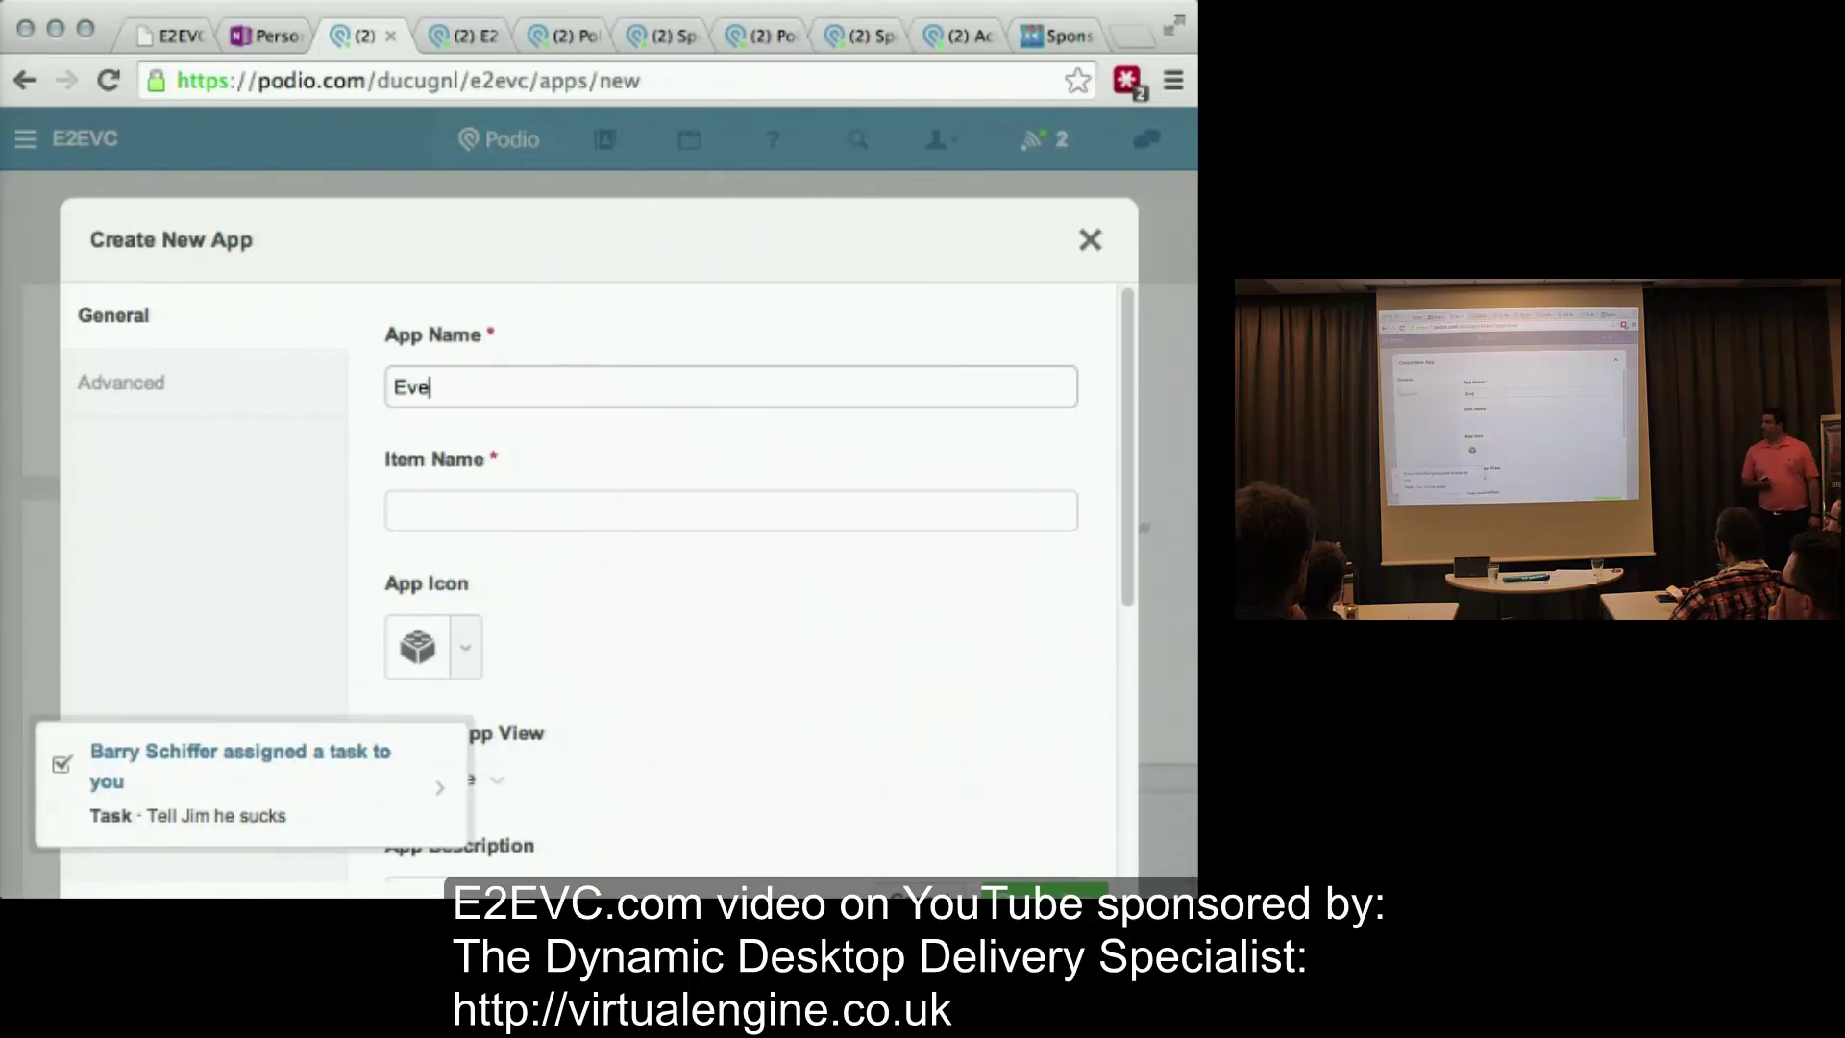
pyautogui.press('Tab')
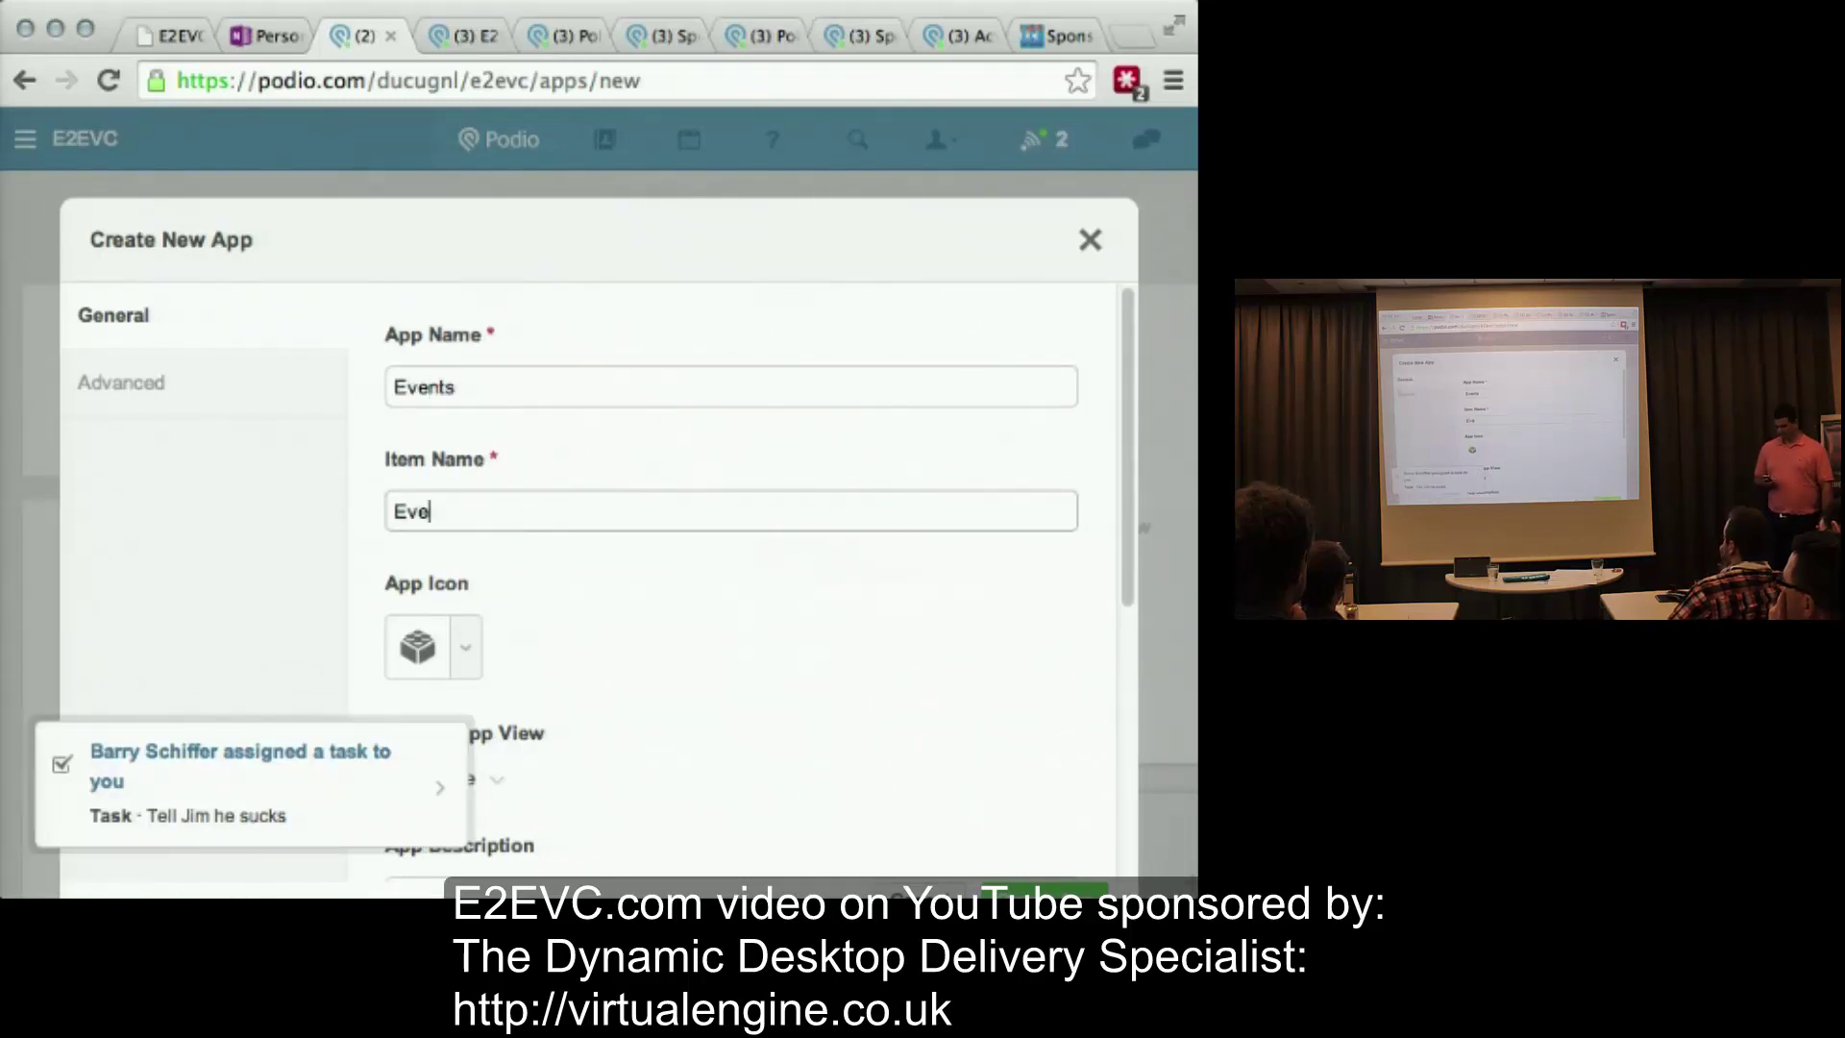
pyautogui.write('Eve')
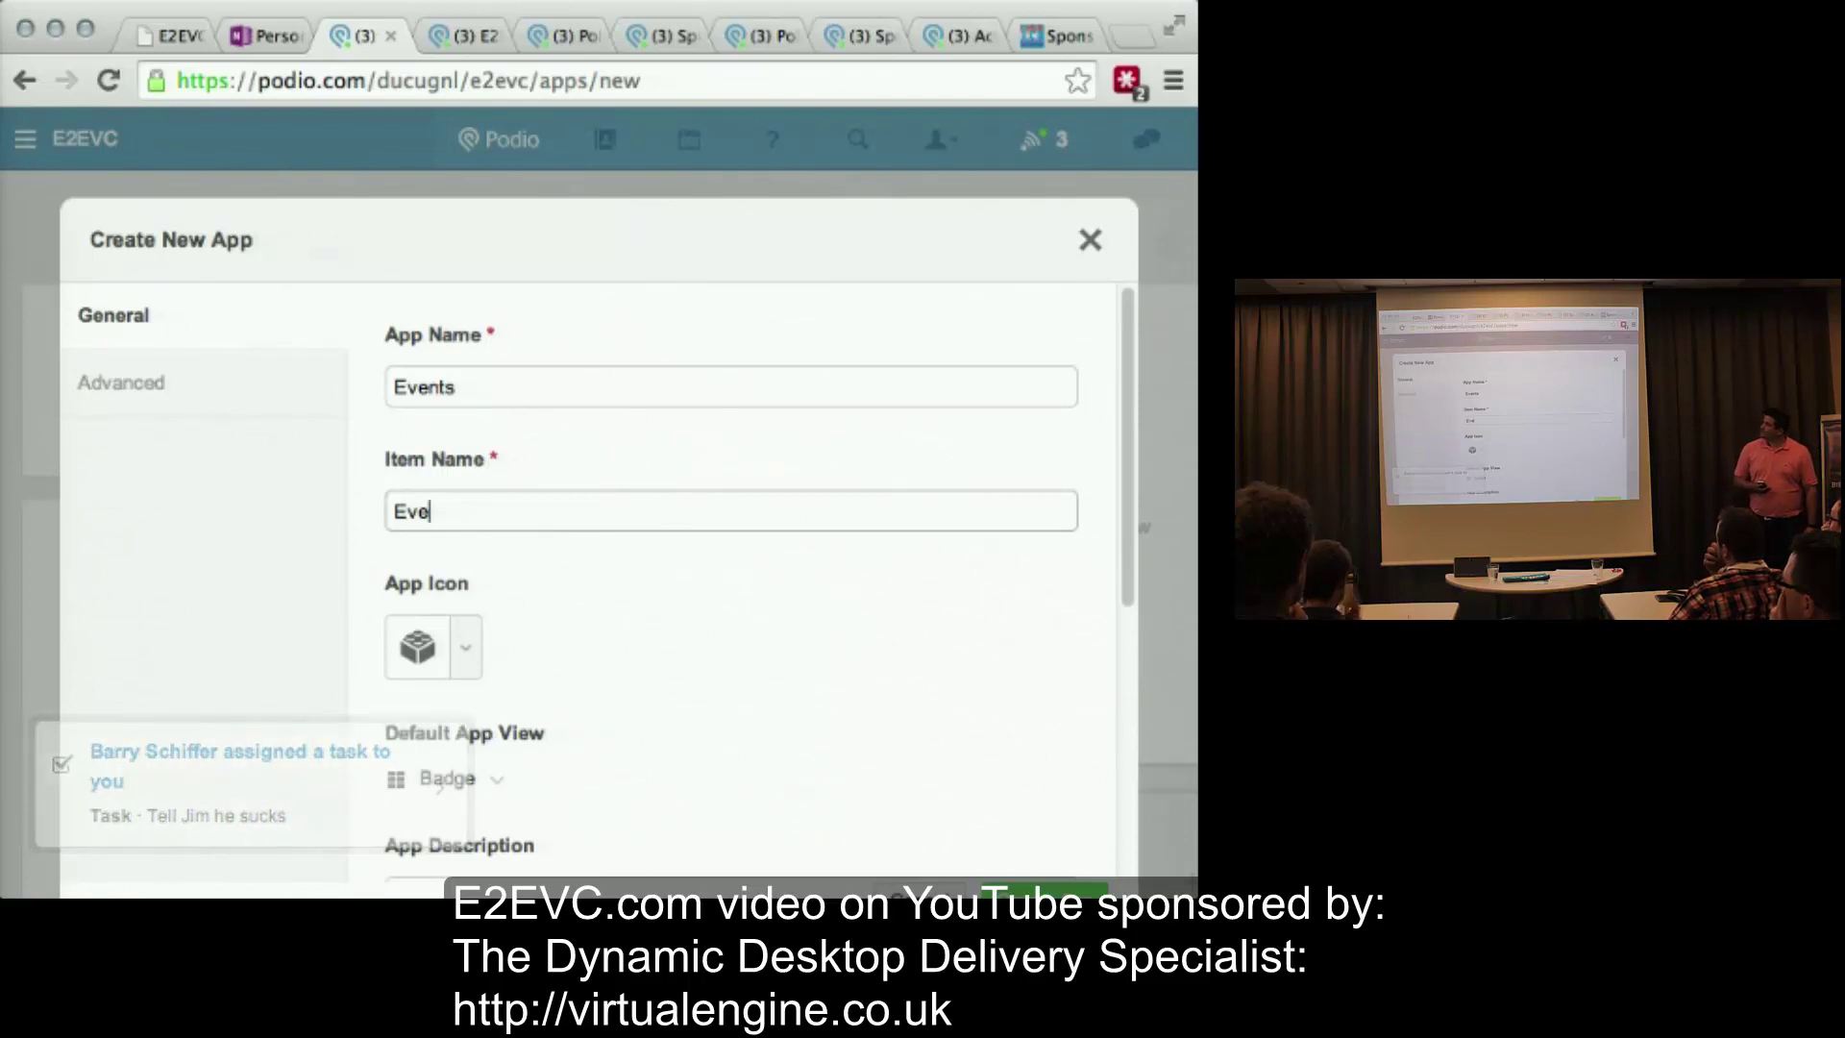
pyautogui.write('nts')
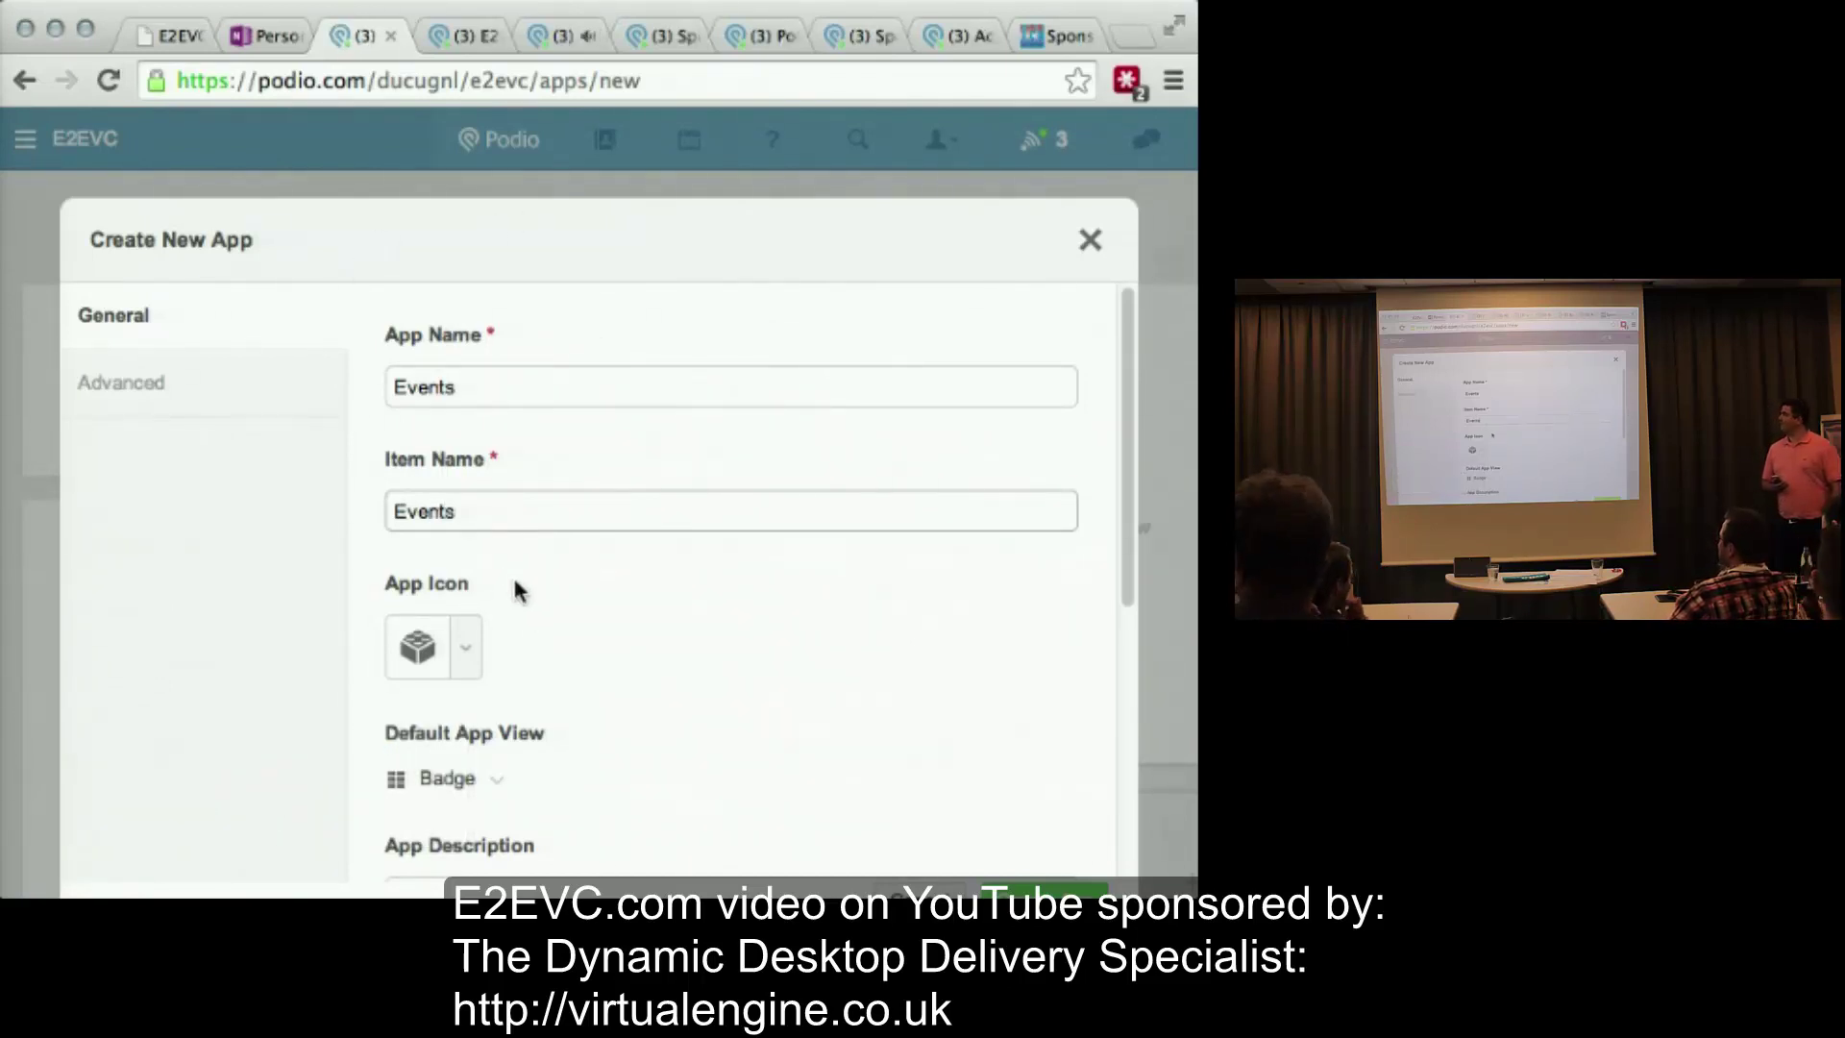
pyautogui.click(482, 658)
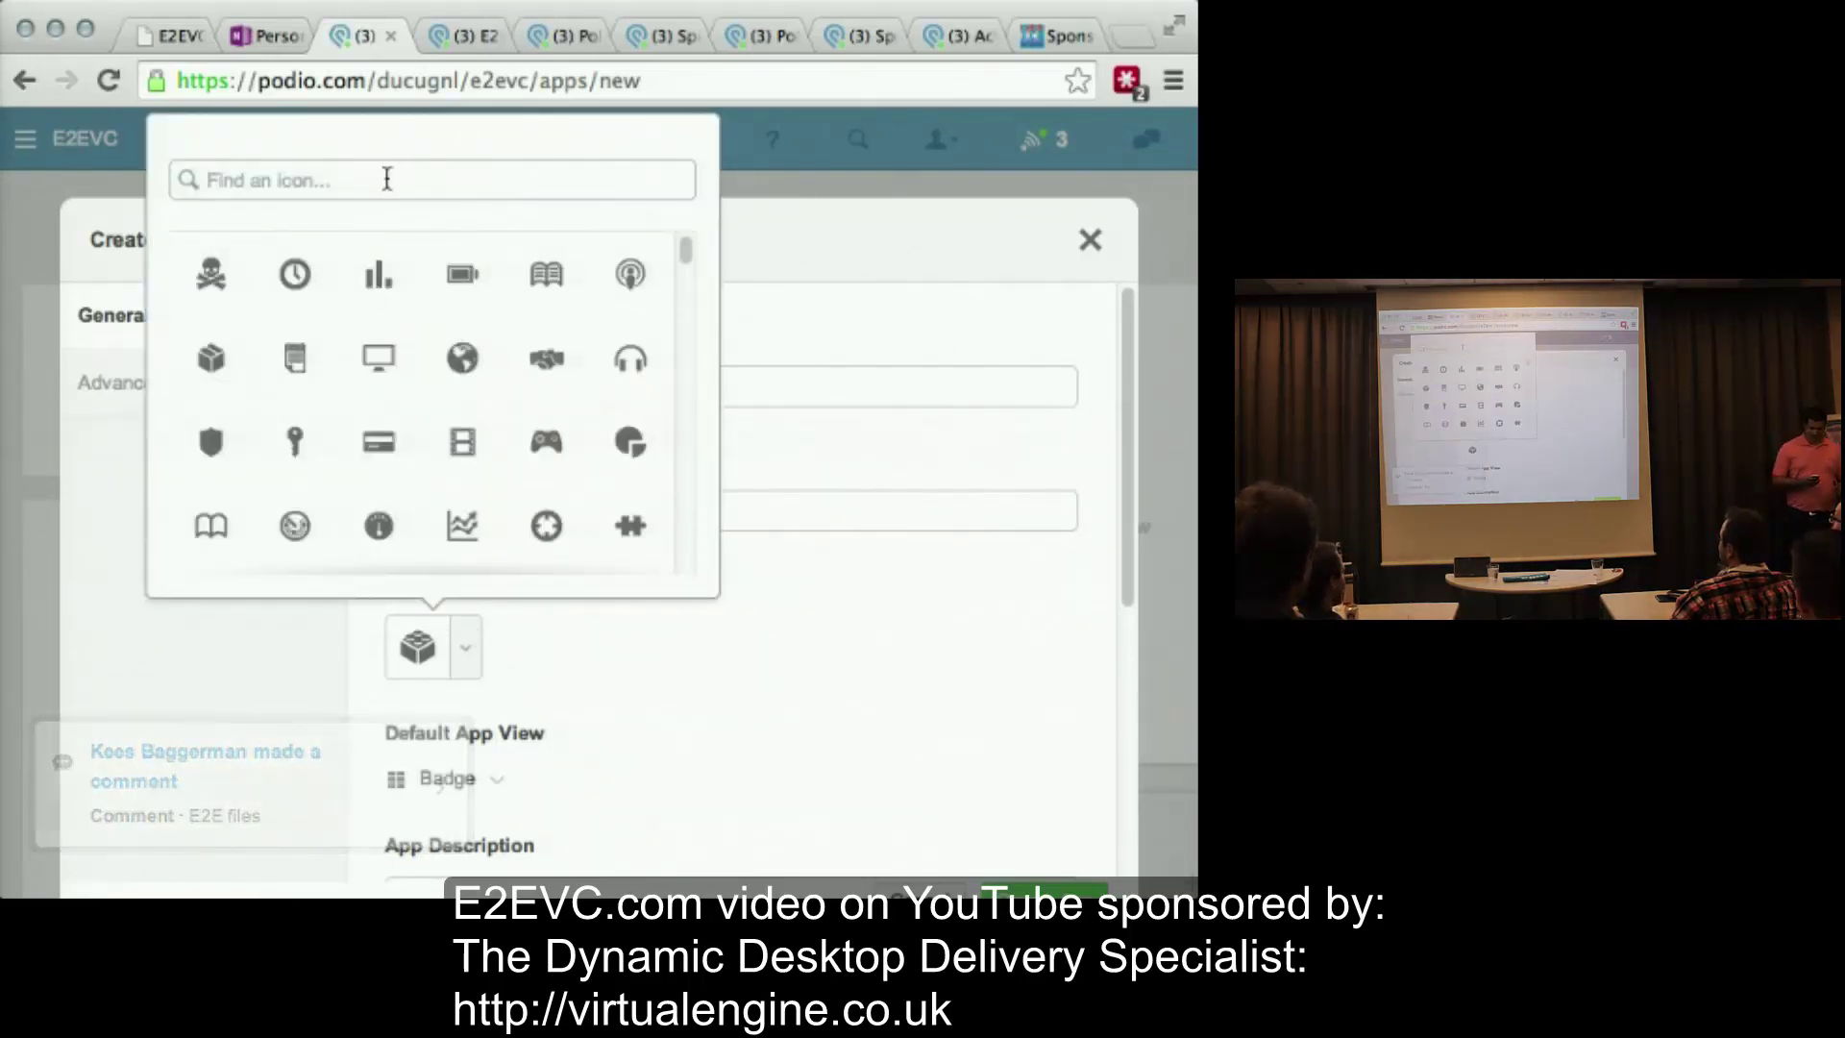
pyautogui.write('agenda')
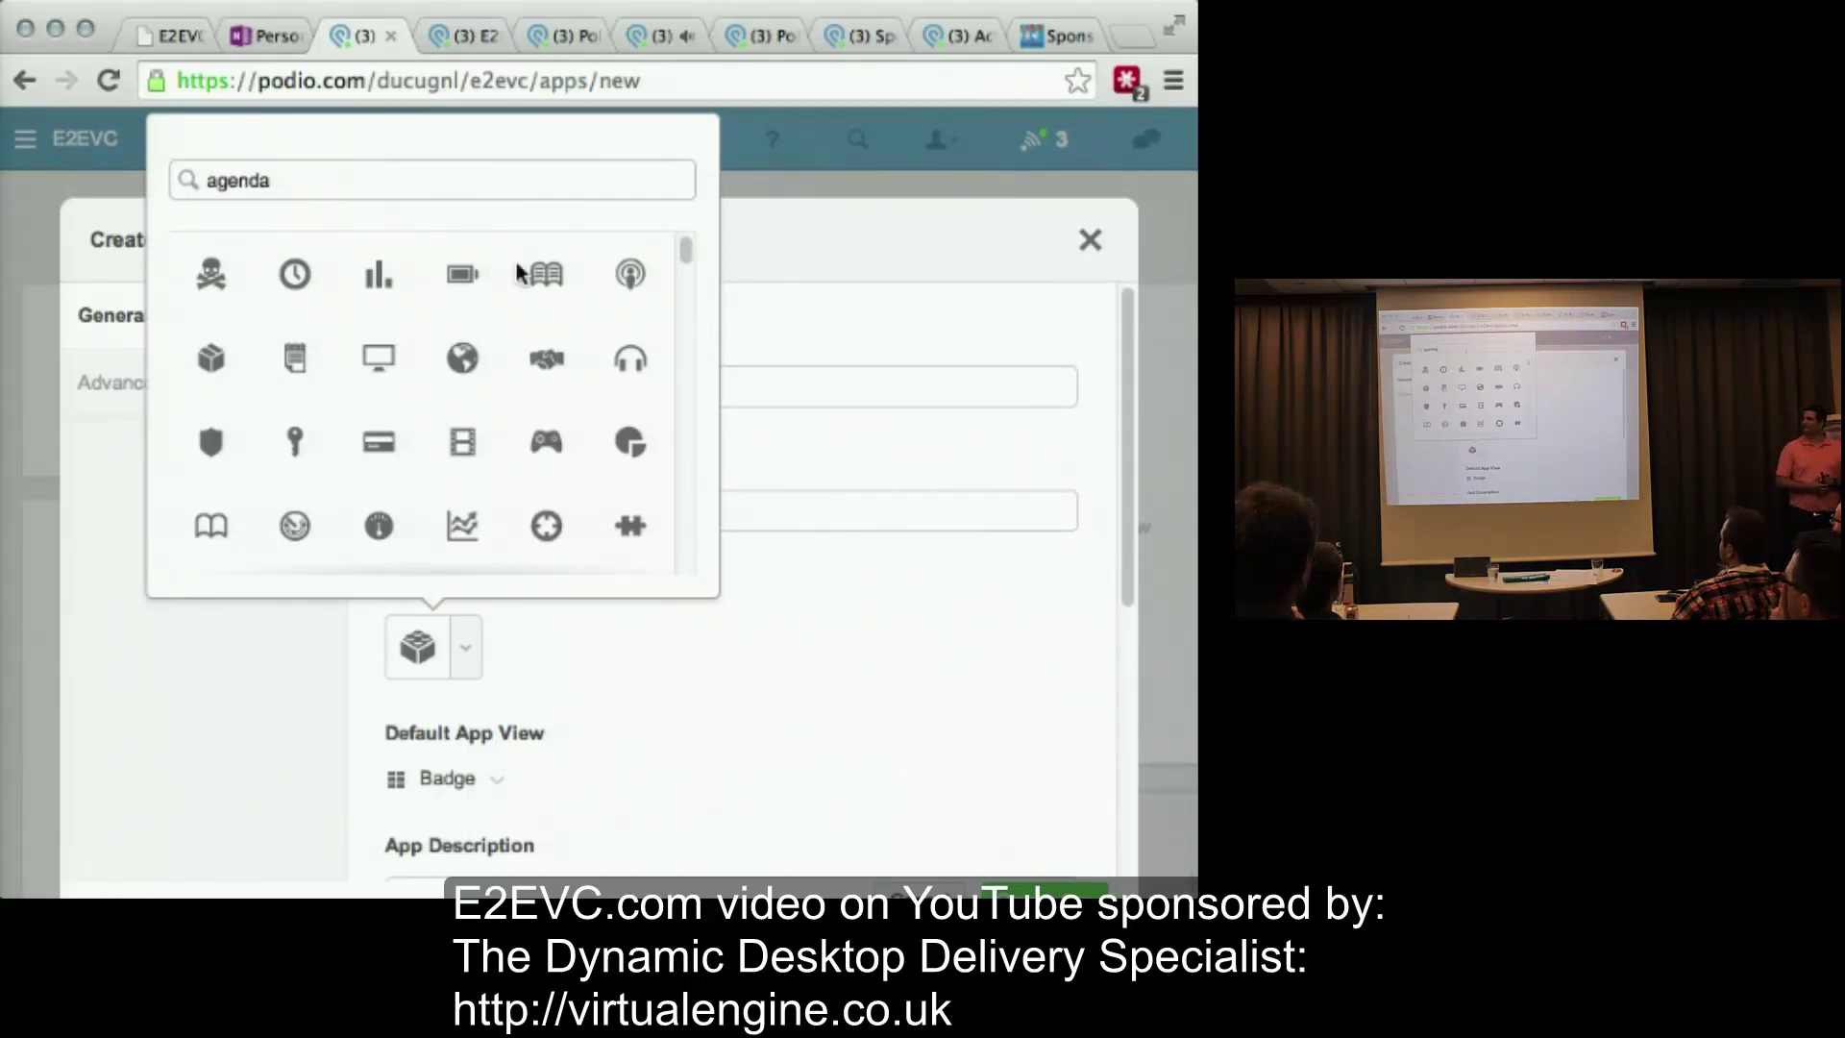
pyautogui.press('Escape')
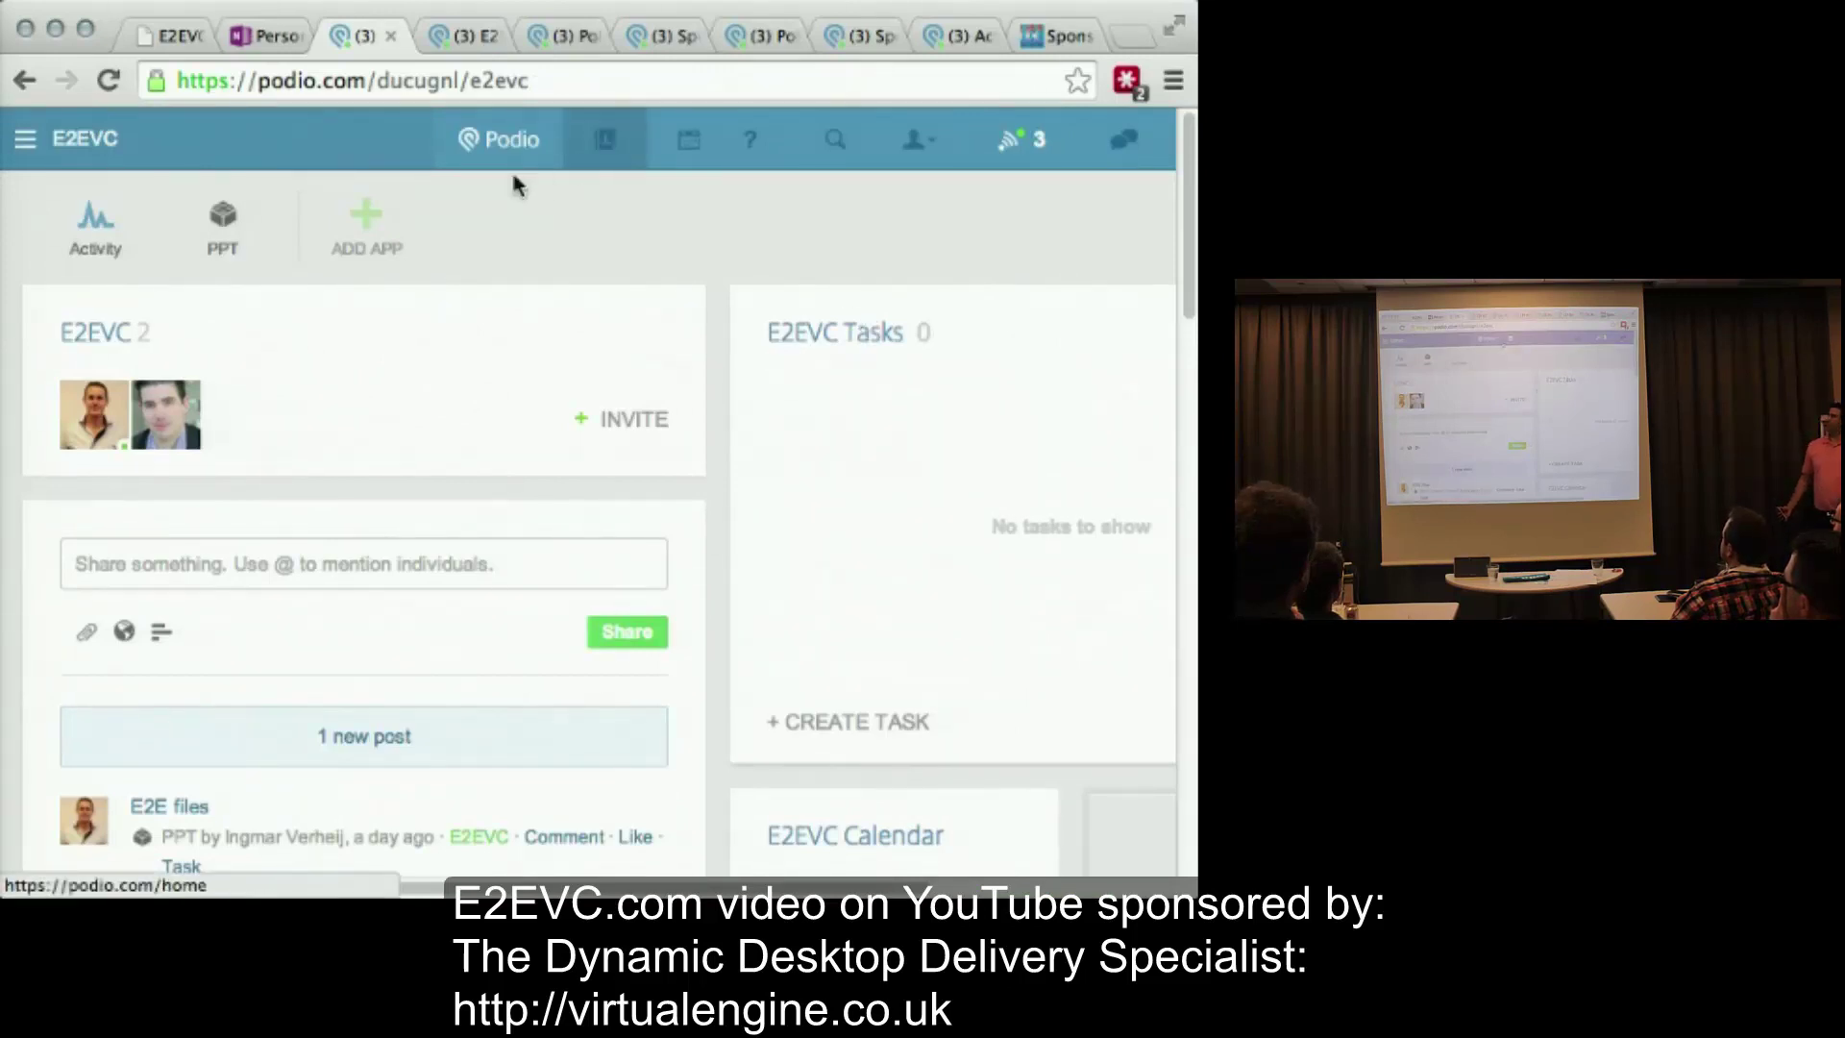
# - Create a custom app in the E2EVC workspace with both the app name and the item name set to Events
pyautogui.click(370, 227)
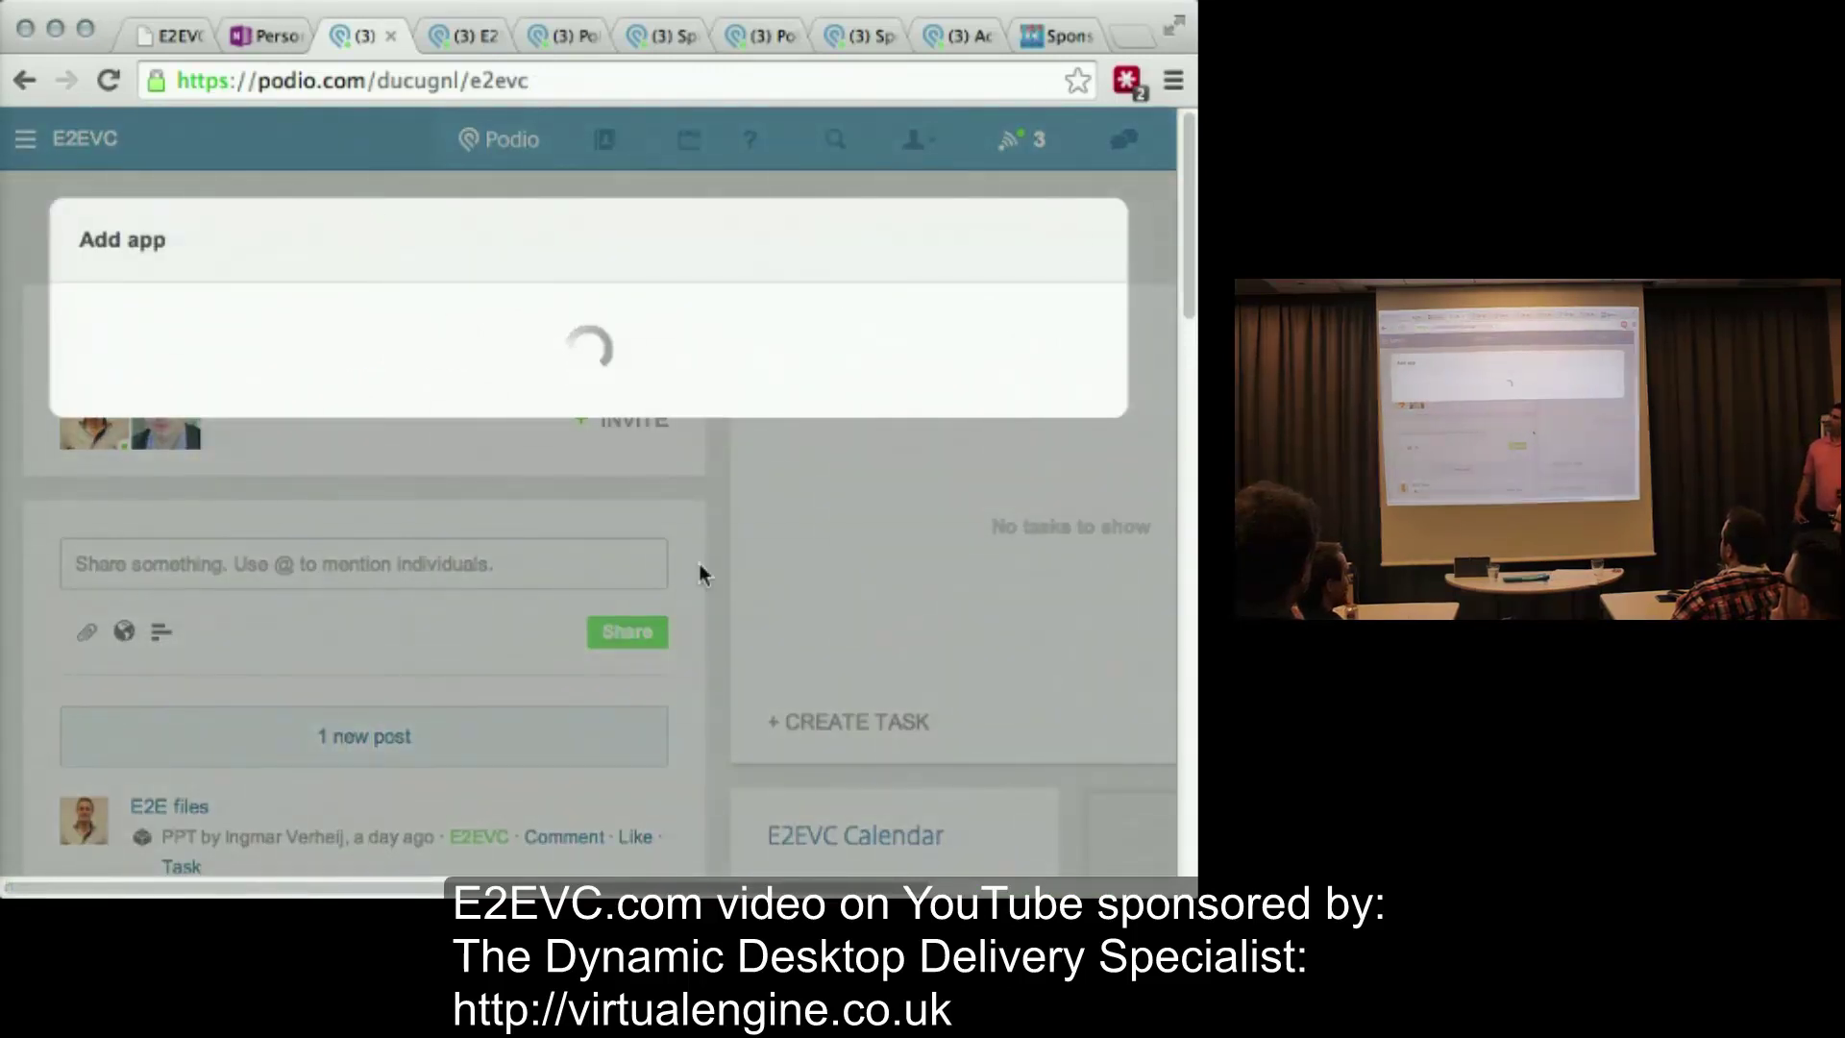
pyautogui.click(757, 591)
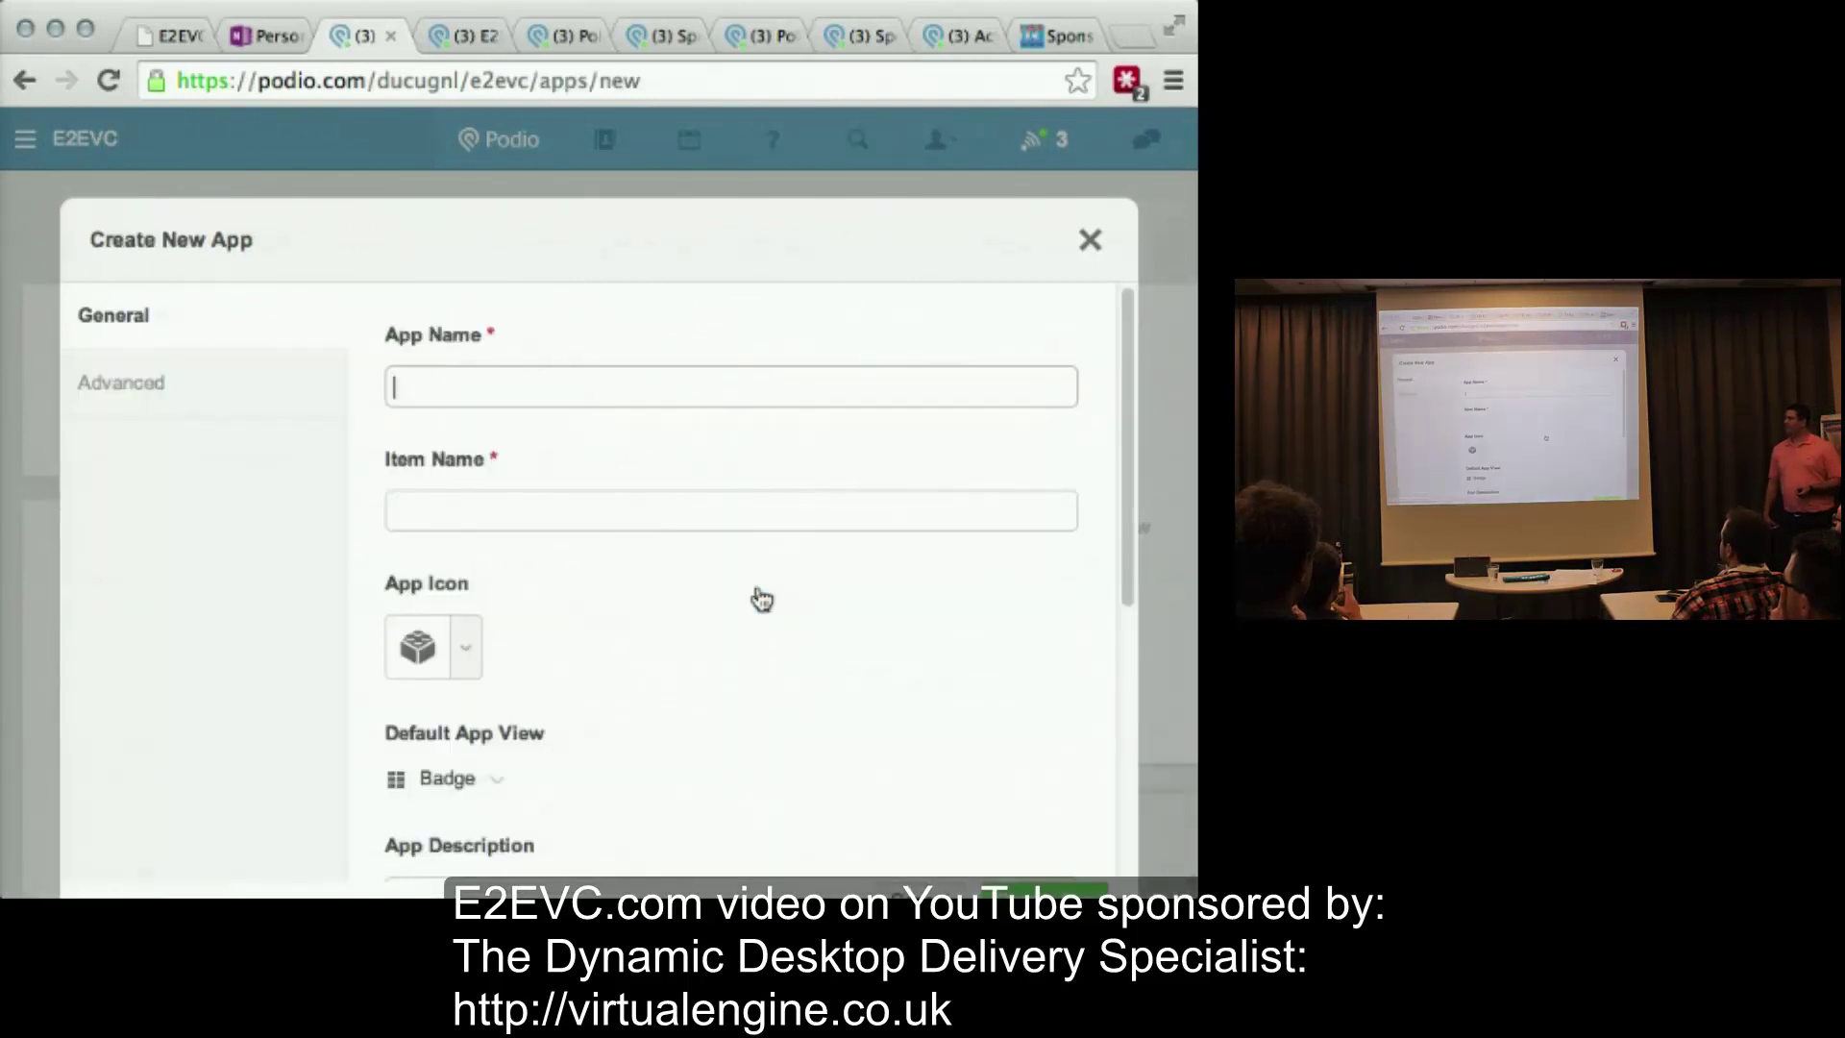
pyautogui.write('Agenda')
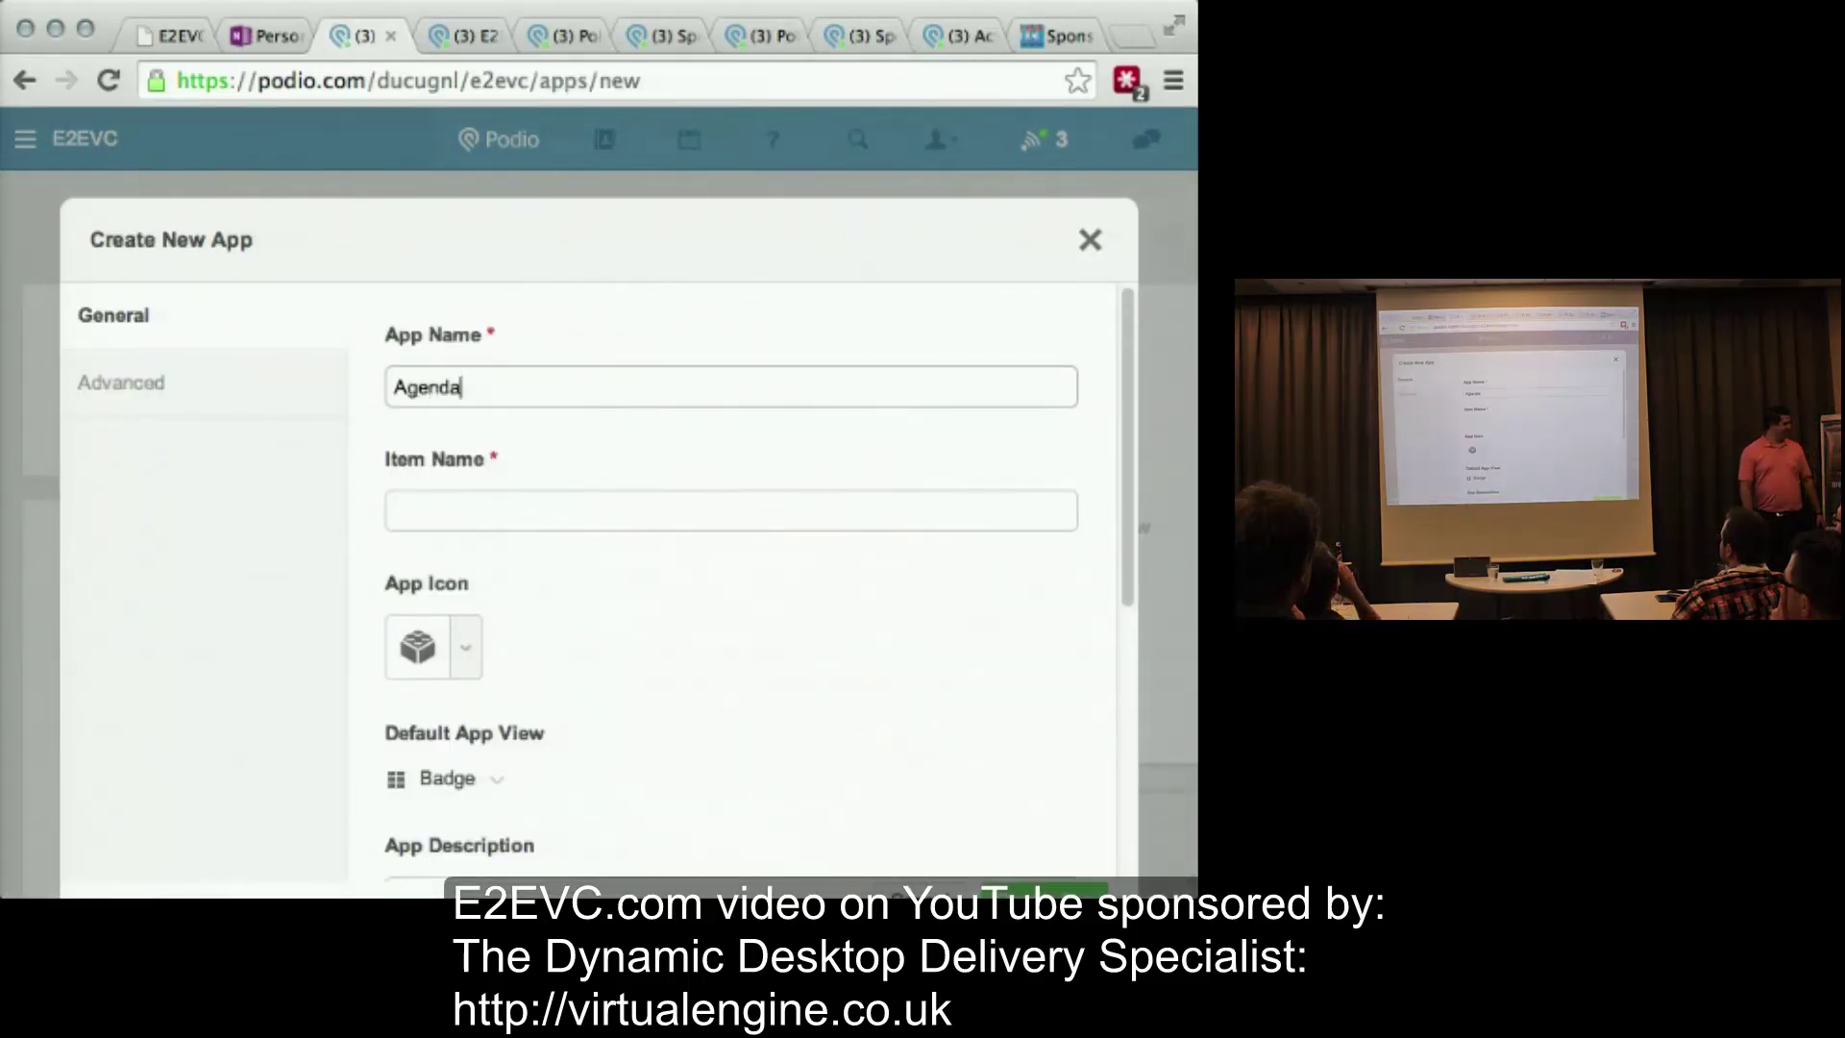
pyautogui.press('Tab')
pyautogui.hotkey('shift', 'Tab')
pyautogui.write('Events')
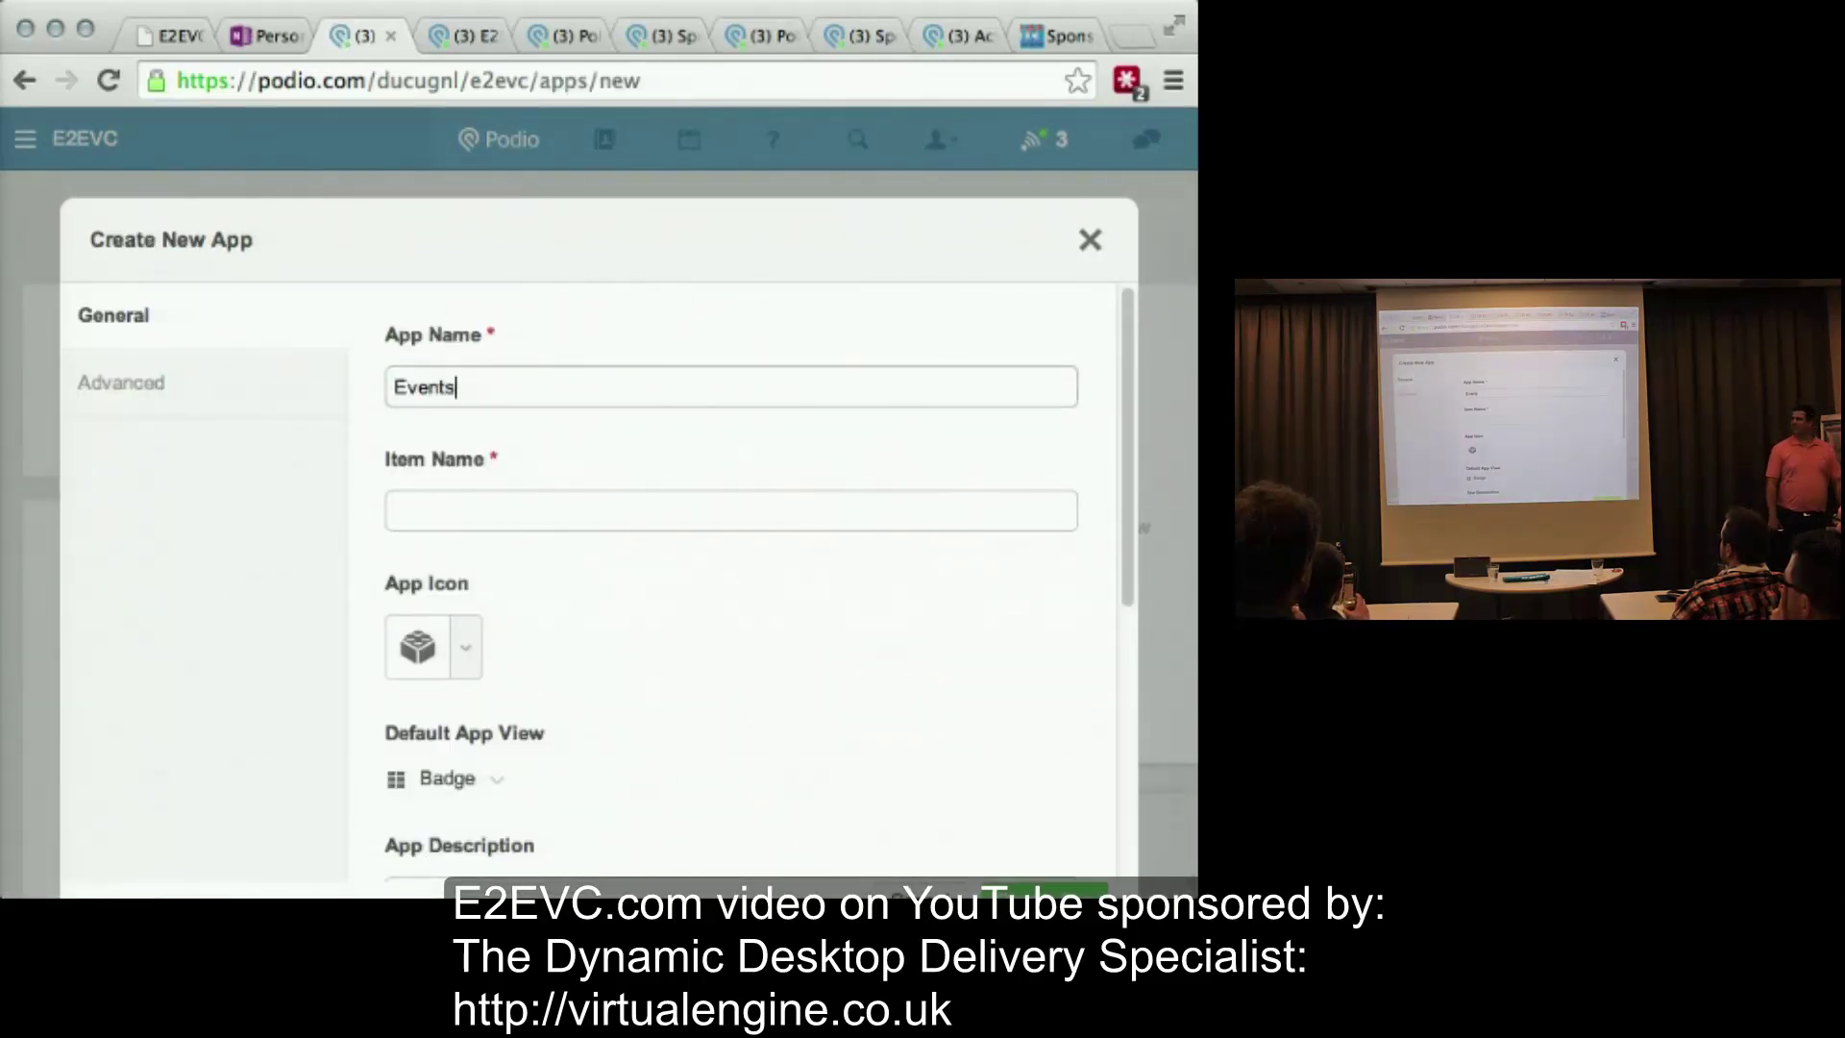
pyautogui.press('Tab')
pyautogui.write('Events')
pyautogui.scroll(-5, 740, 493)
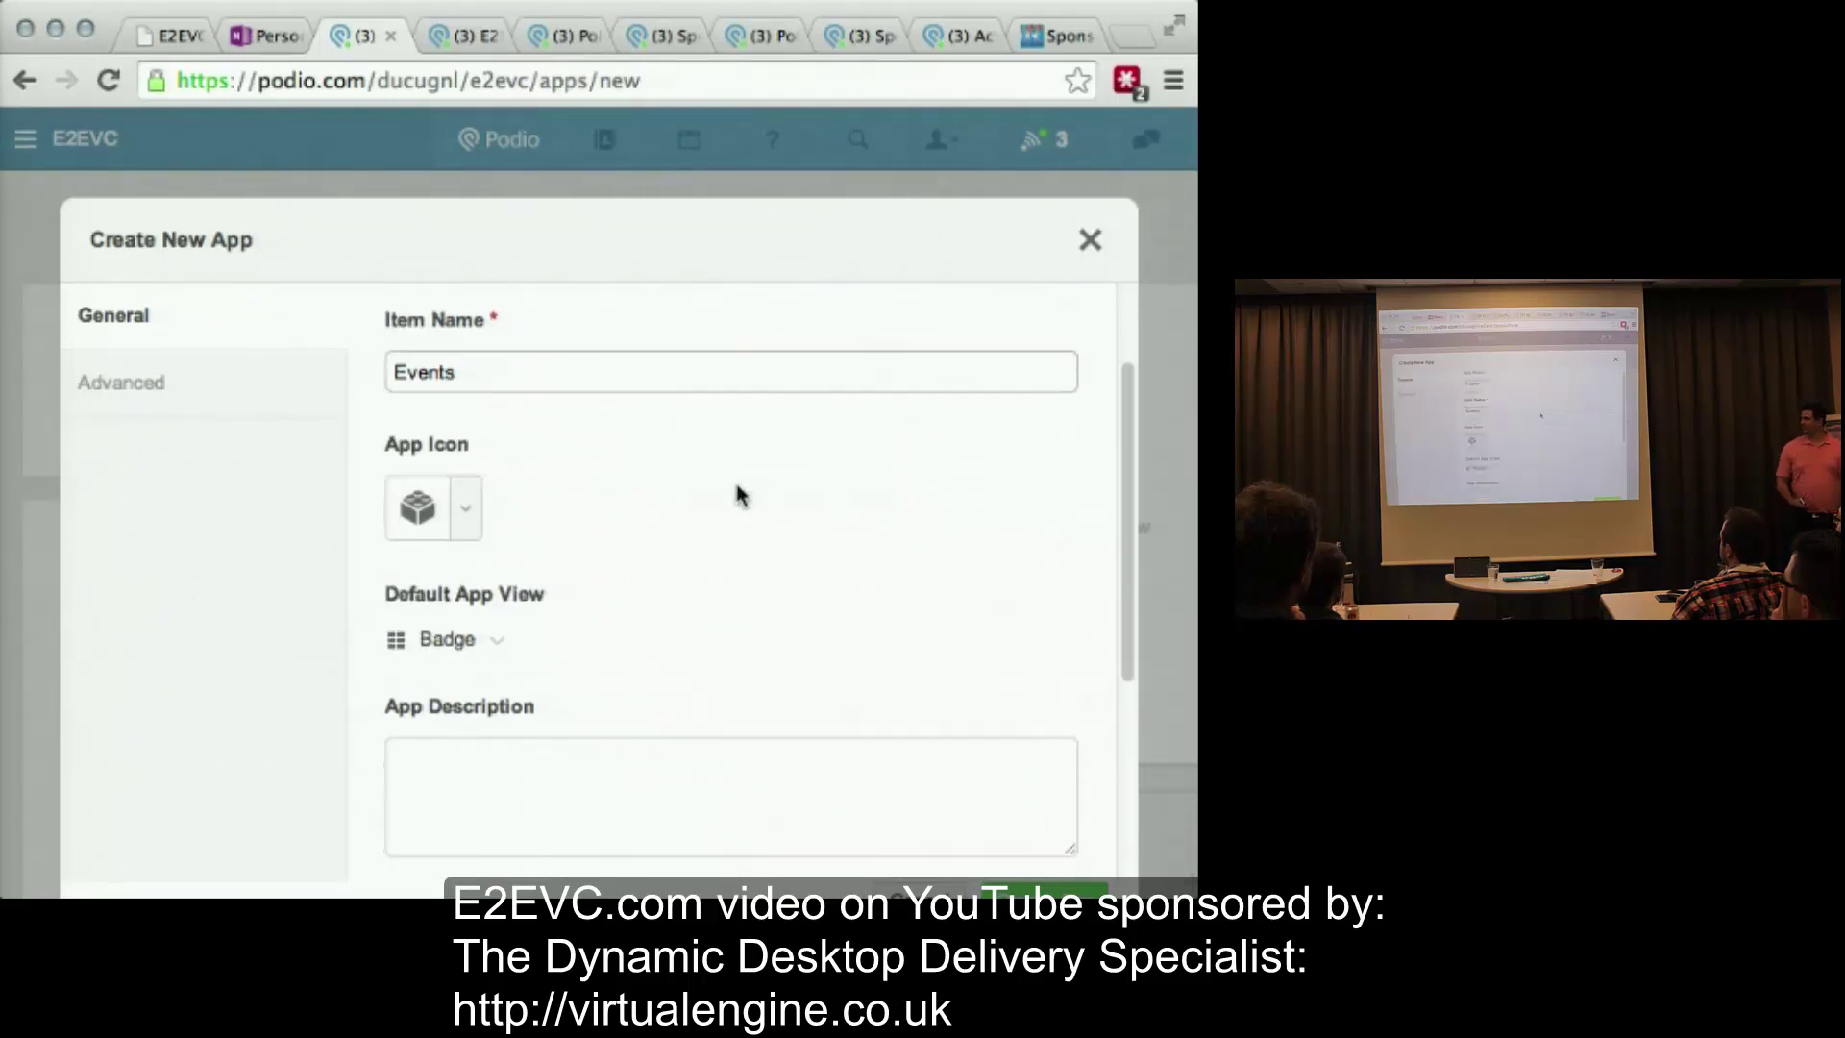
pyautogui.scroll(-2, 778, 669)
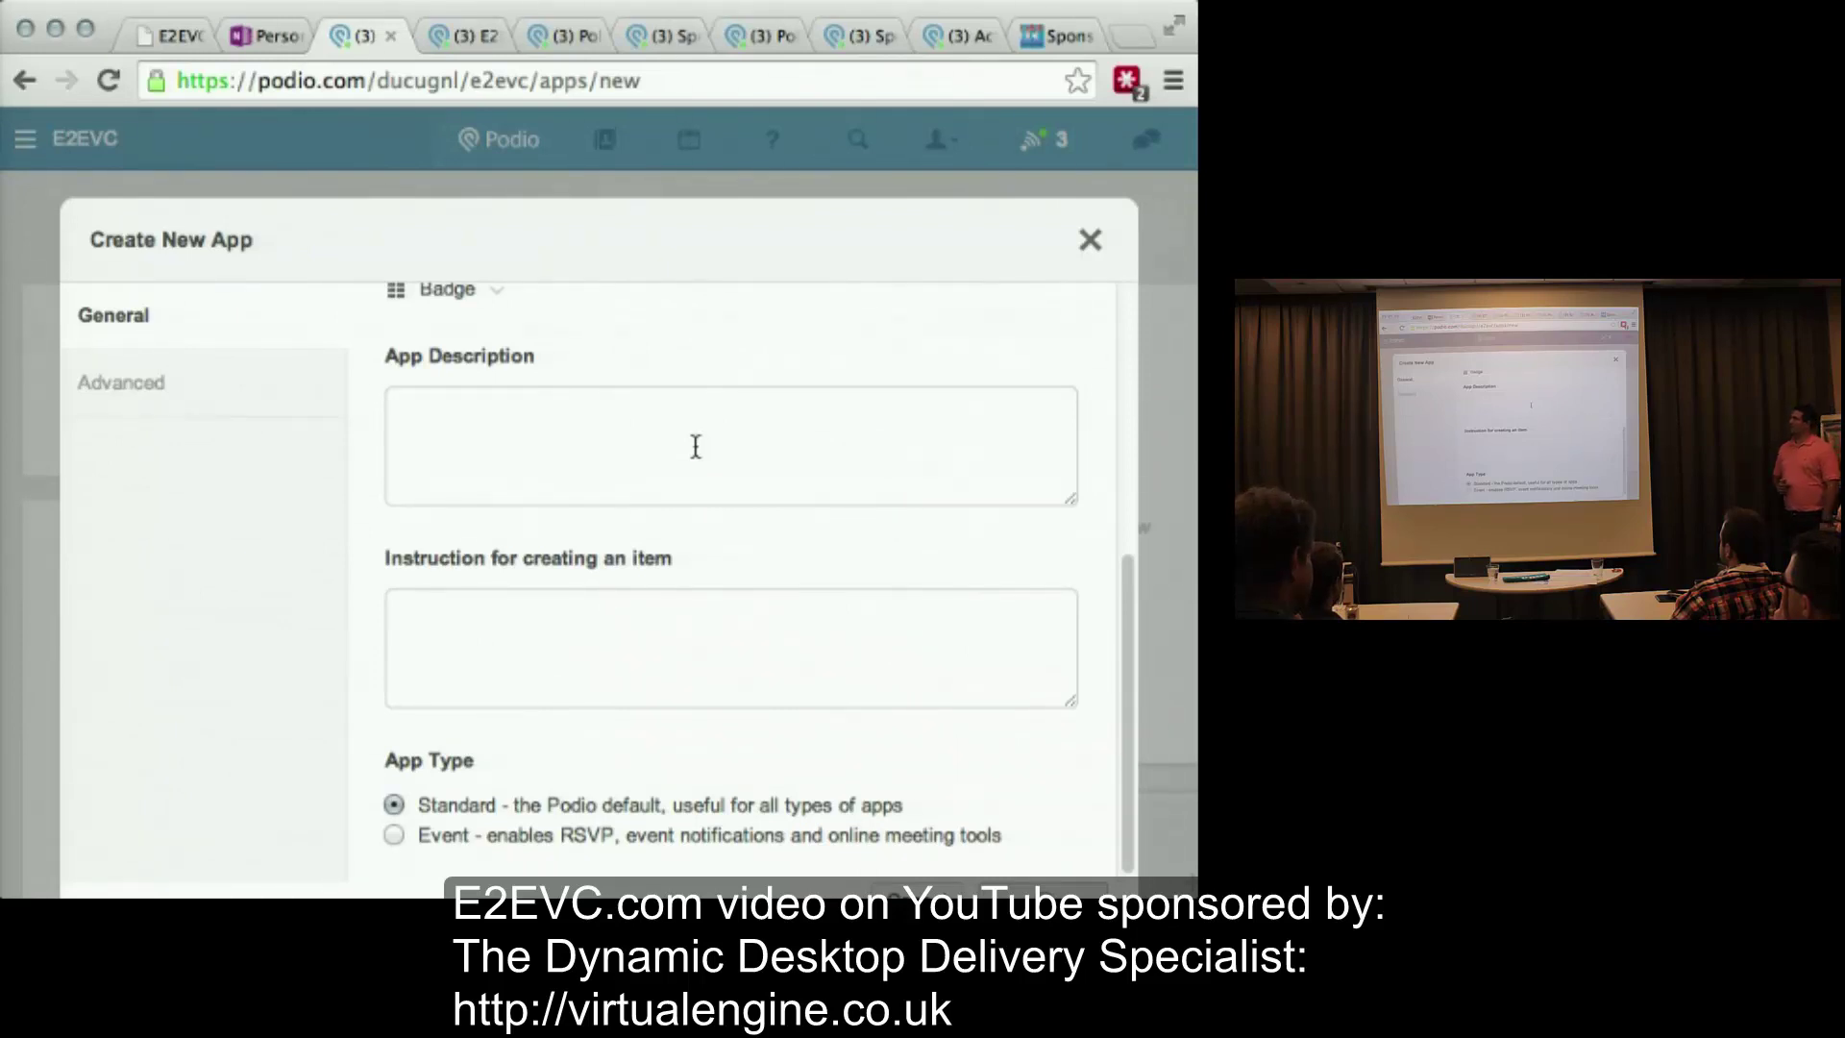
pyautogui.press('Escape')
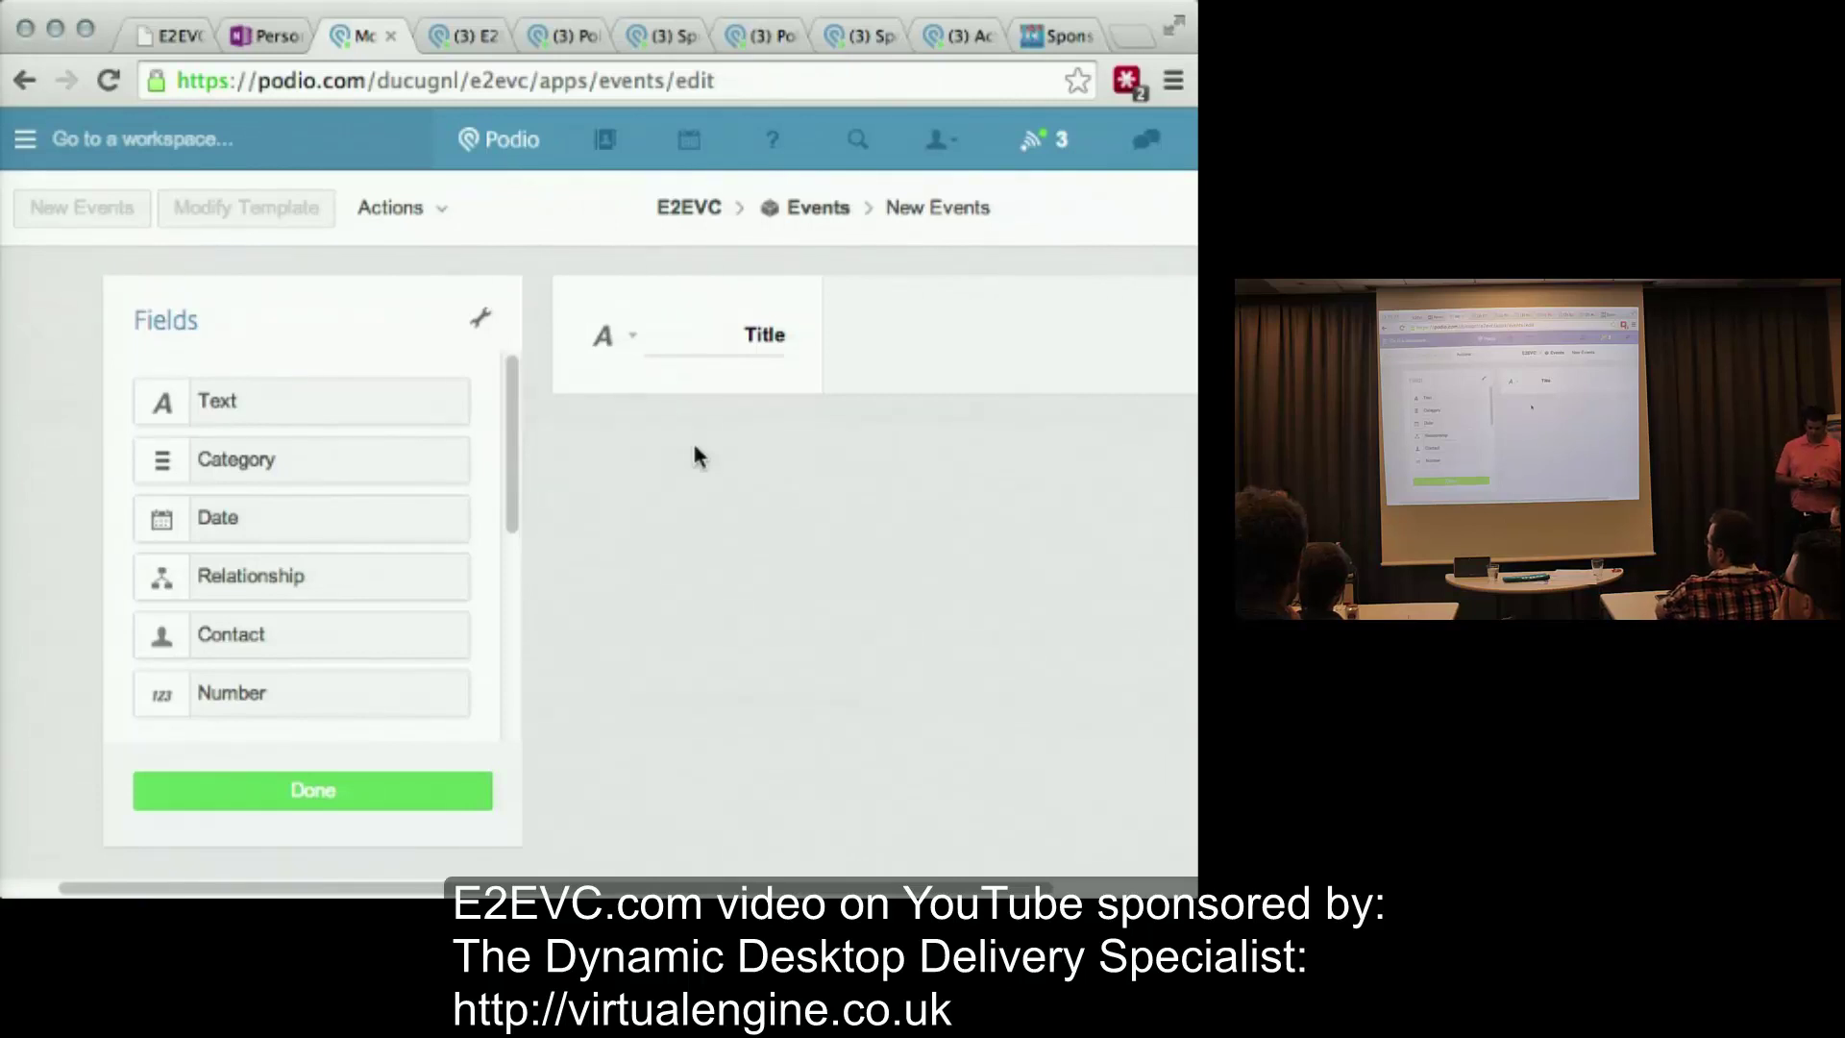
# - Rename the Events template's Title field to Name and add a Date field below it
pyautogui.doubleClick(755, 336)
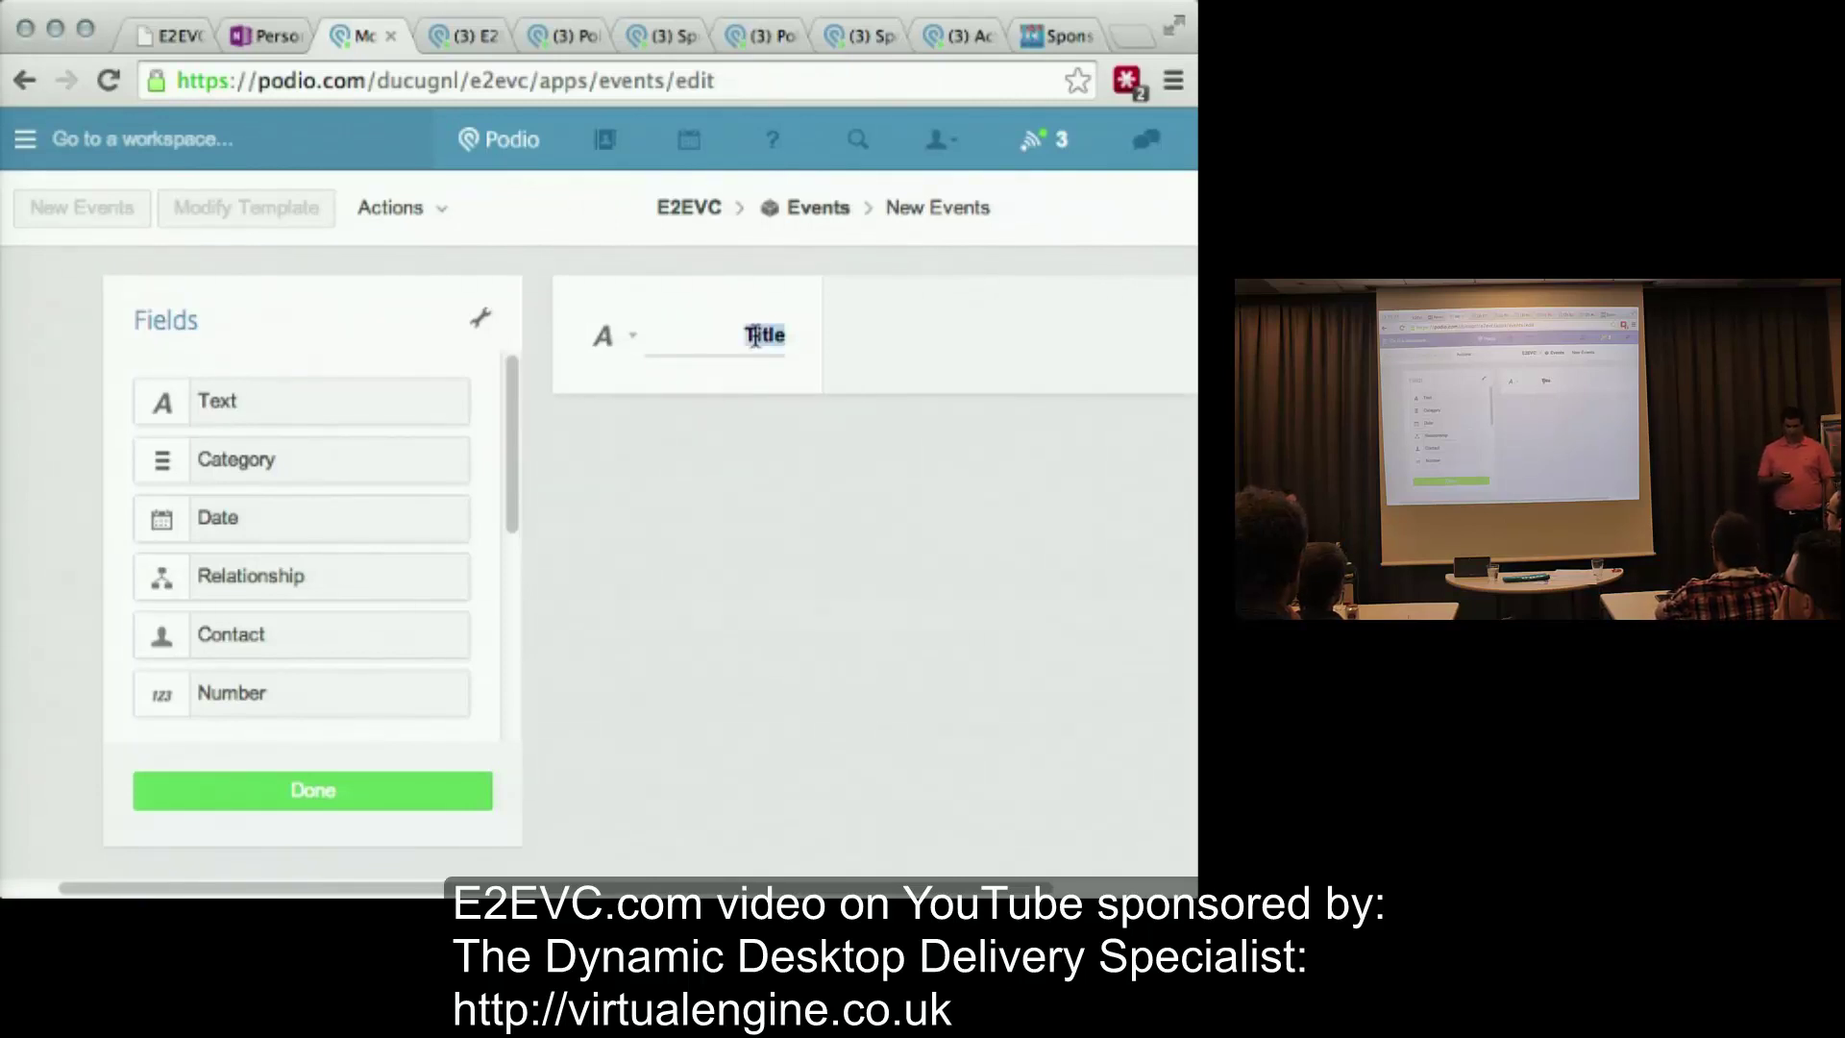
pyautogui.write('Name')
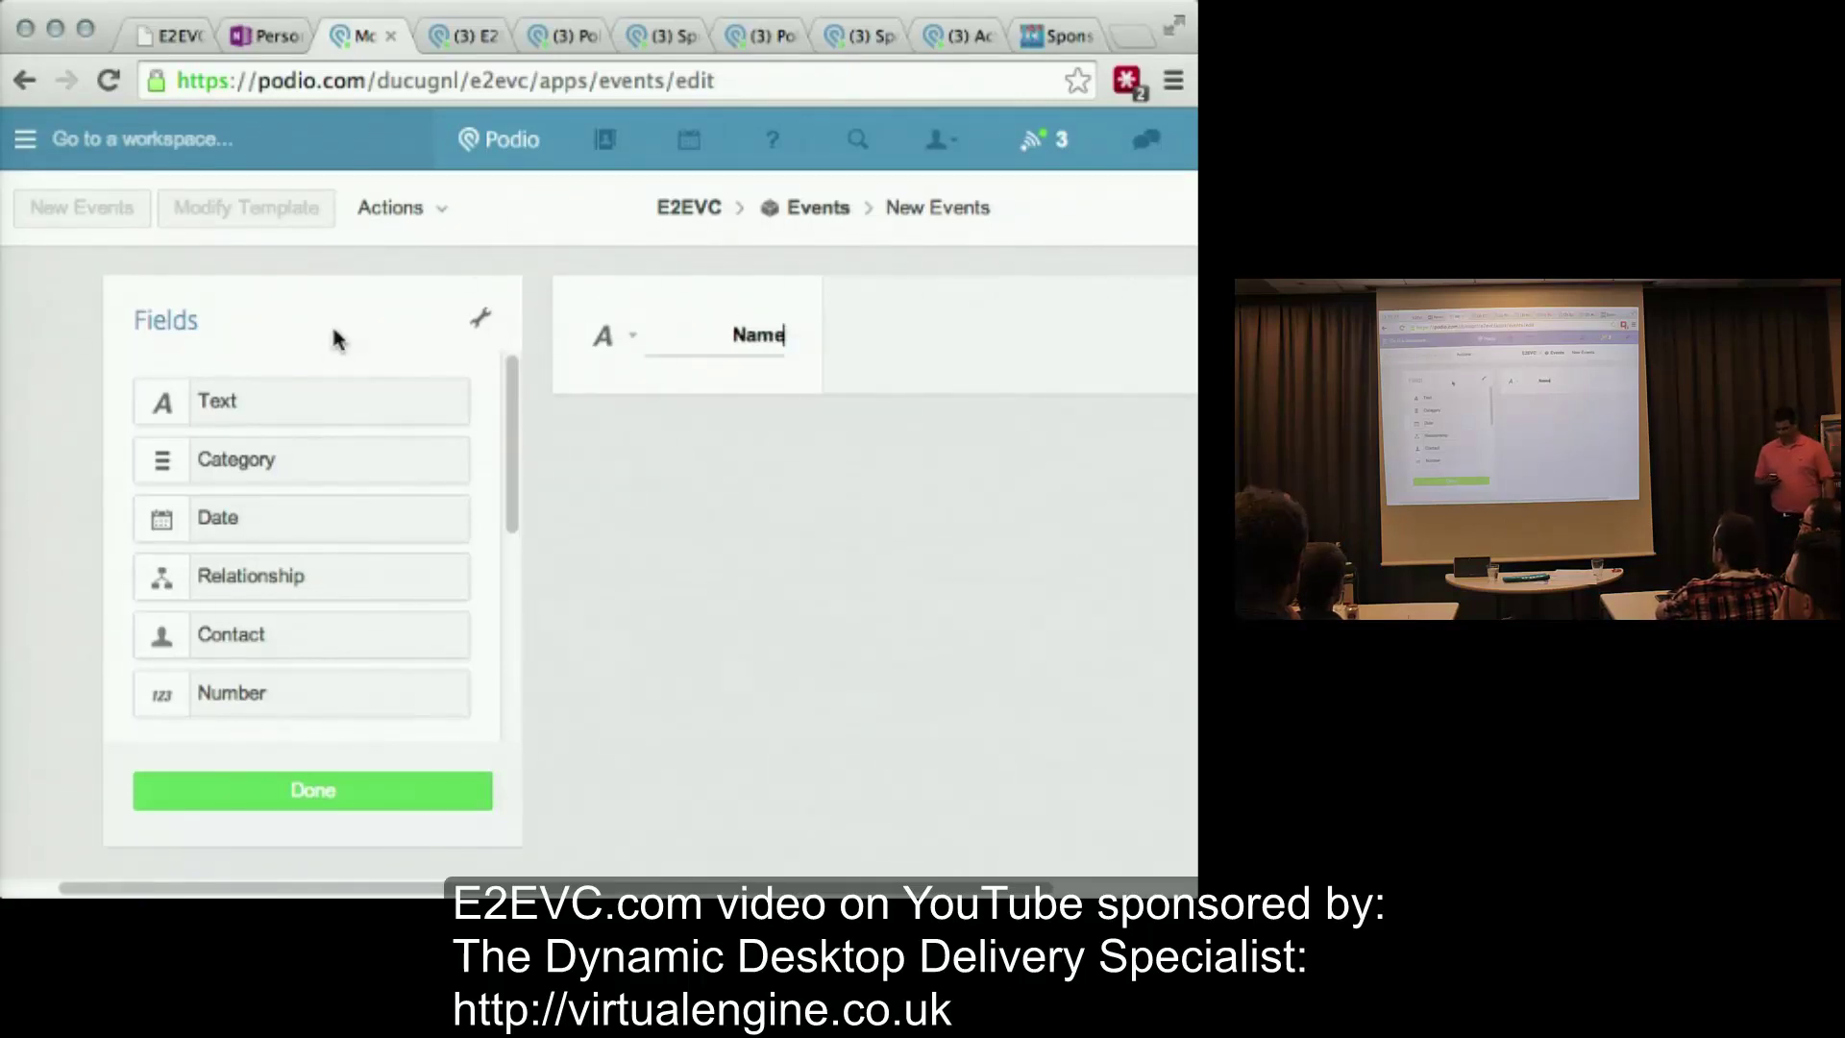
pyautogui.moveTo(247, 538); pyautogui.dragTo(625, 441)
# - Add a Number field and a Map field below the Date field and save the Events template
pyautogui.scroll(-3, 366, 552)
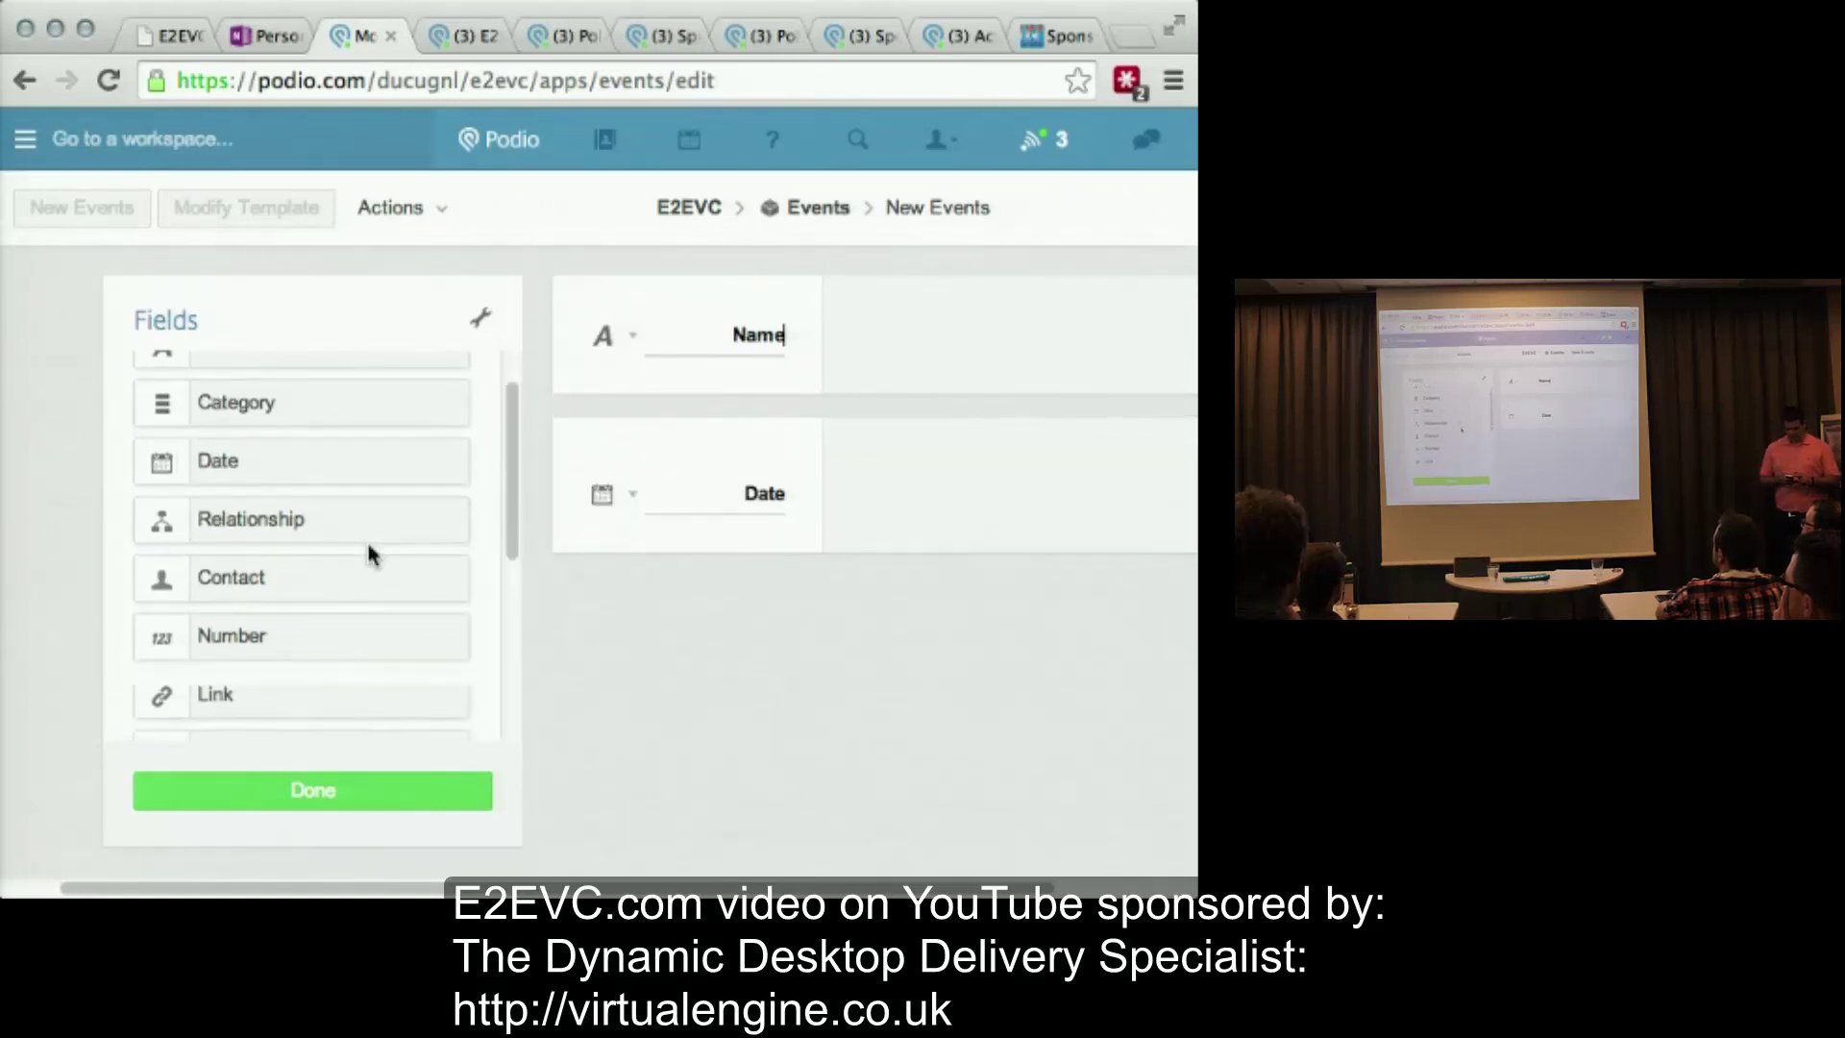
pyautogui.moveTo(350, 582); pyautogui.dragTo(646, 590)
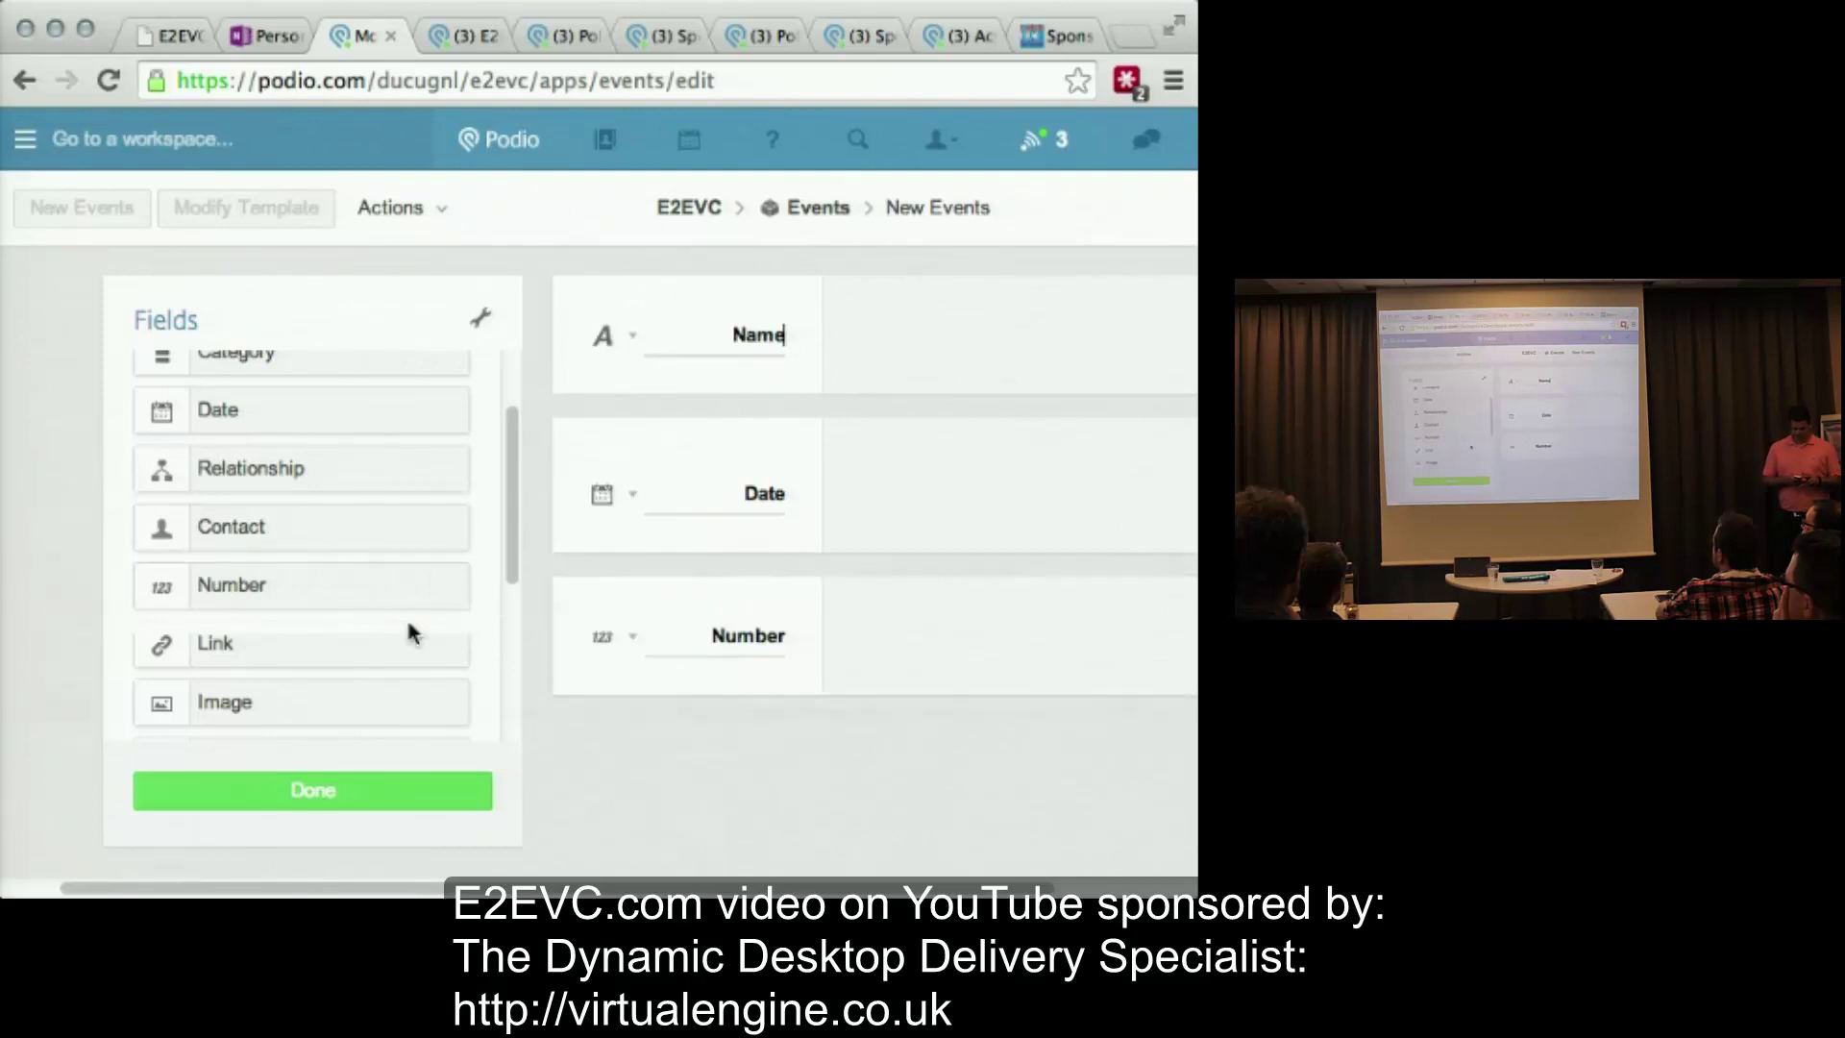
pyautogui.scroll(-3, 408, 622)
pyautogui.scroll(-3, 293, 633)
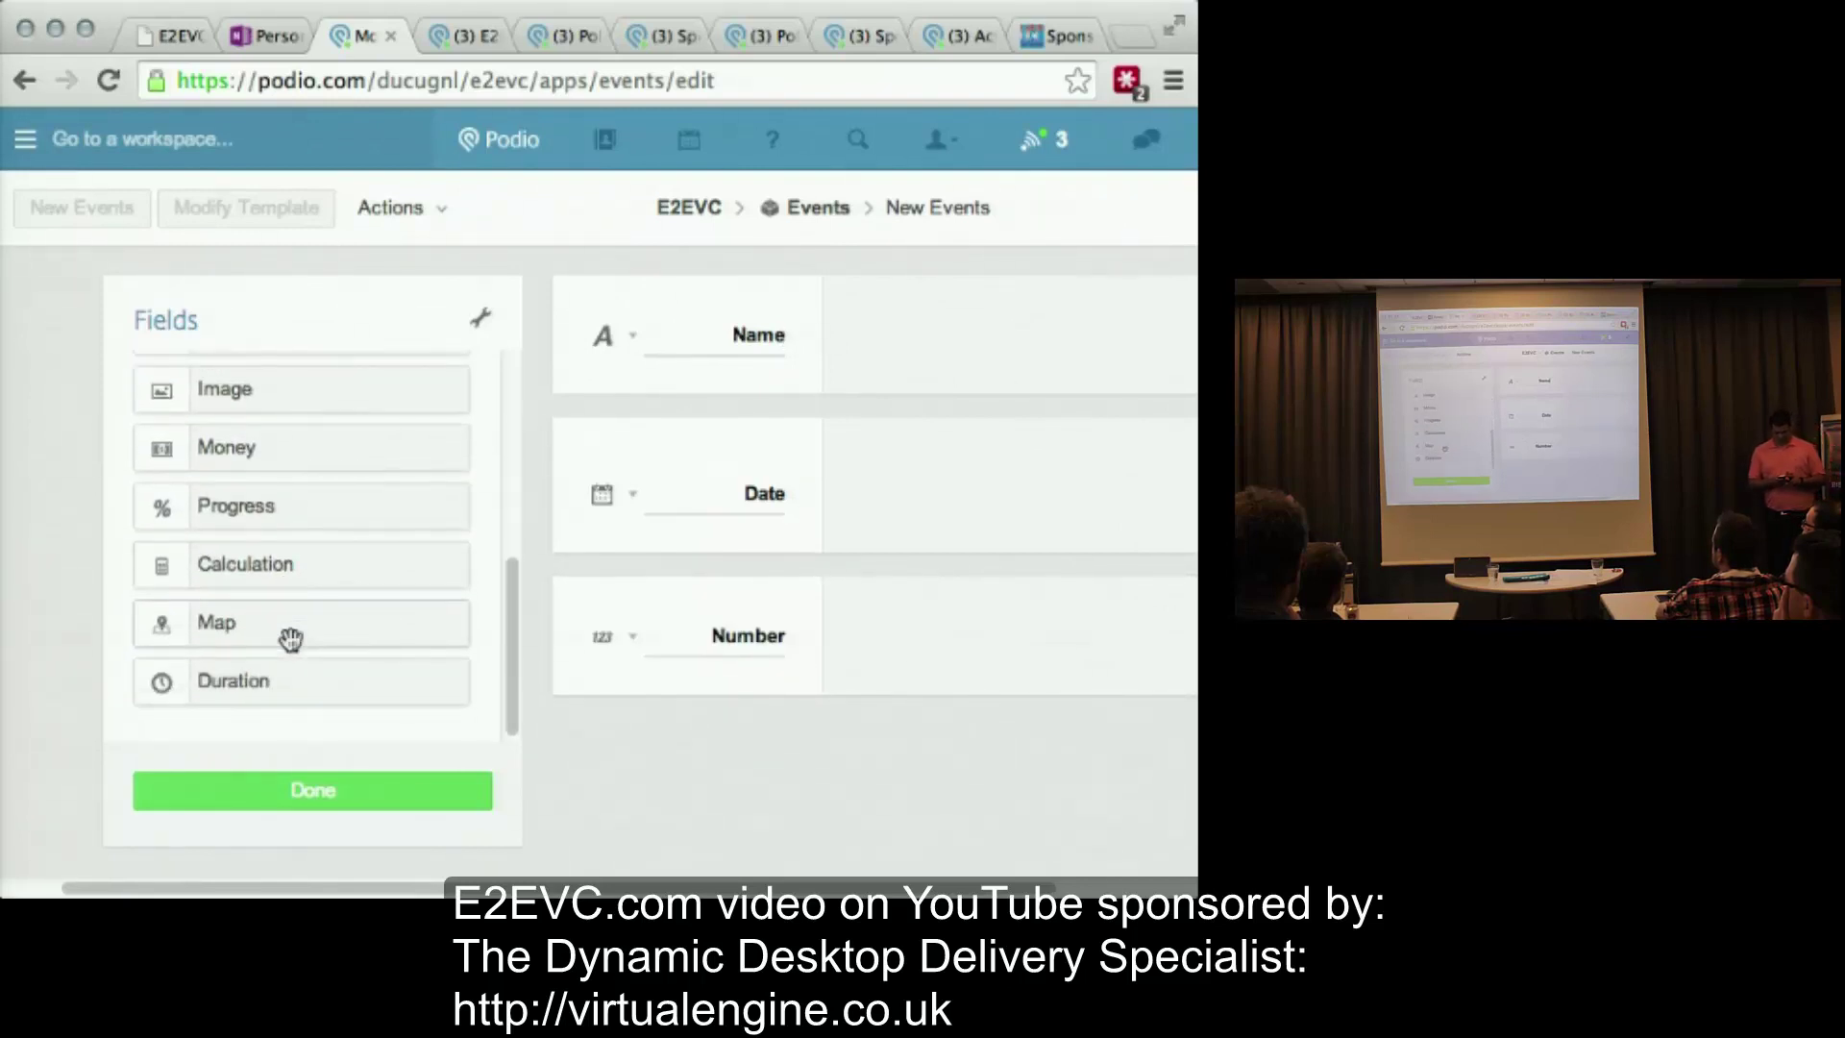
pyautogui.moveTo(290, 639); pyautogui.dragTo(721, 764)
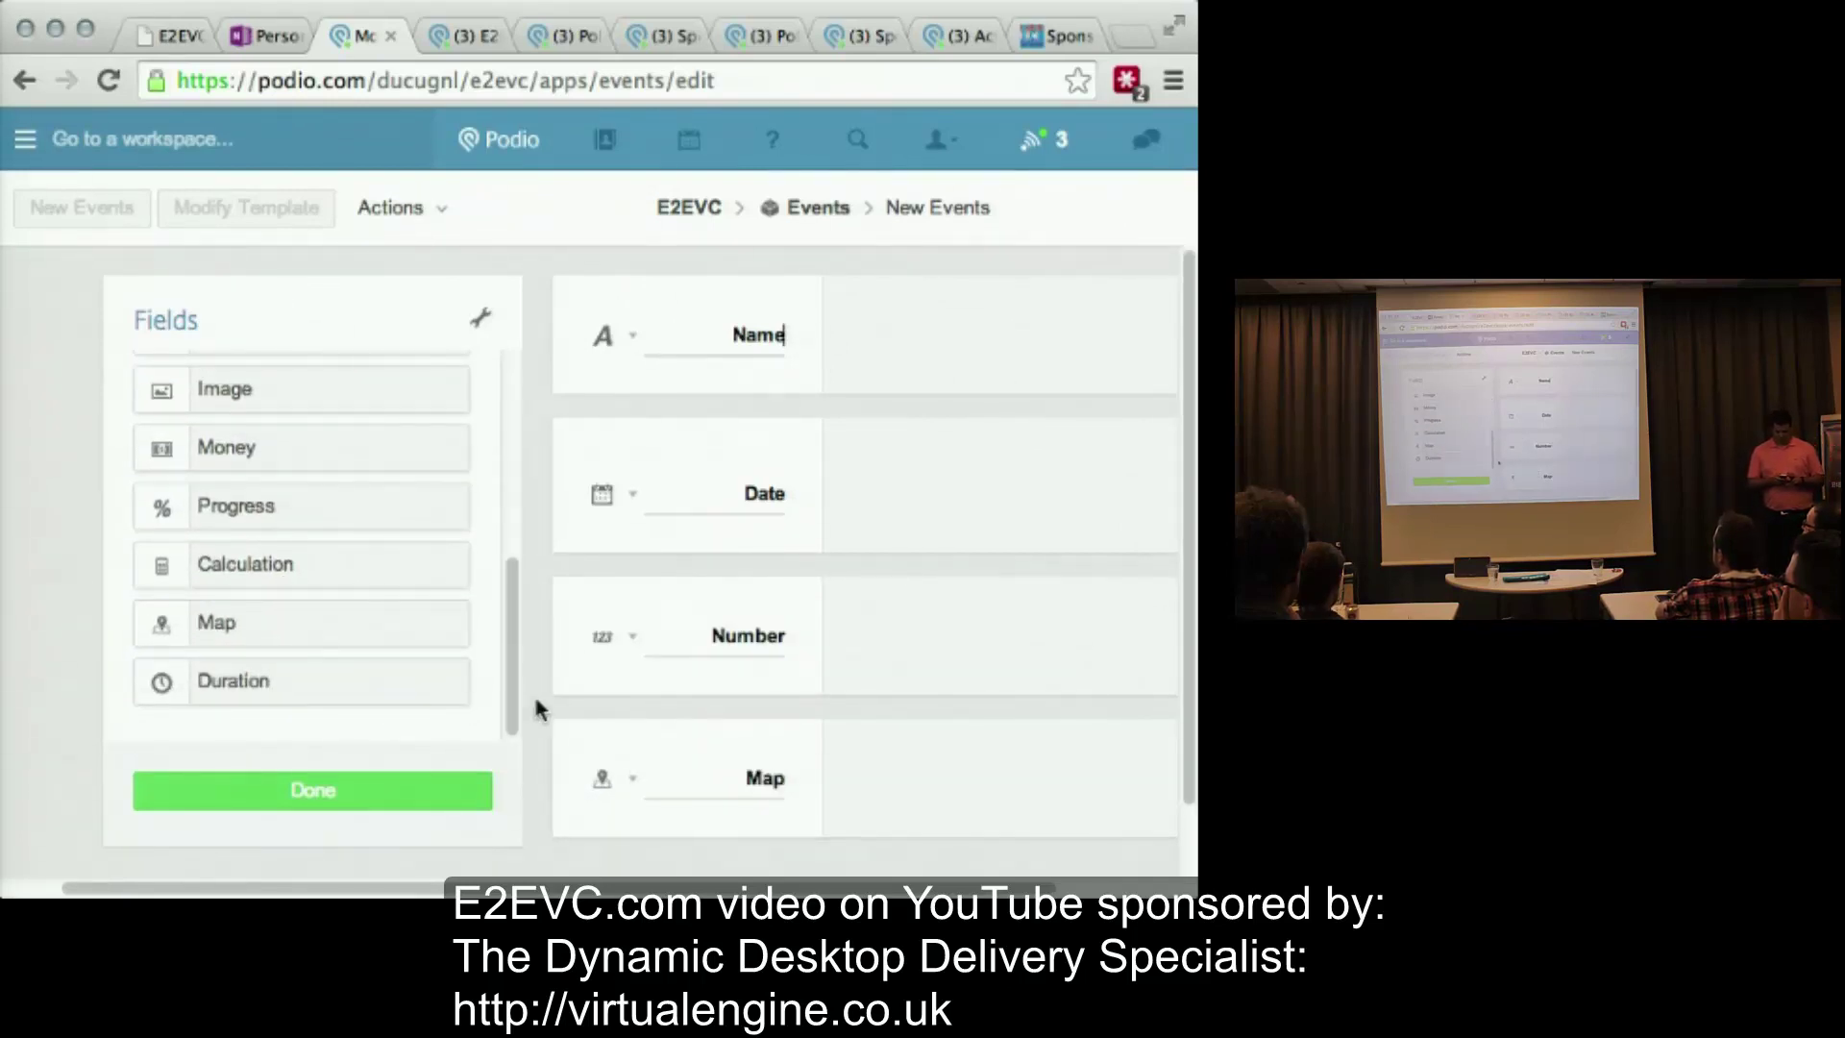
pyautogui.click(348, 799)
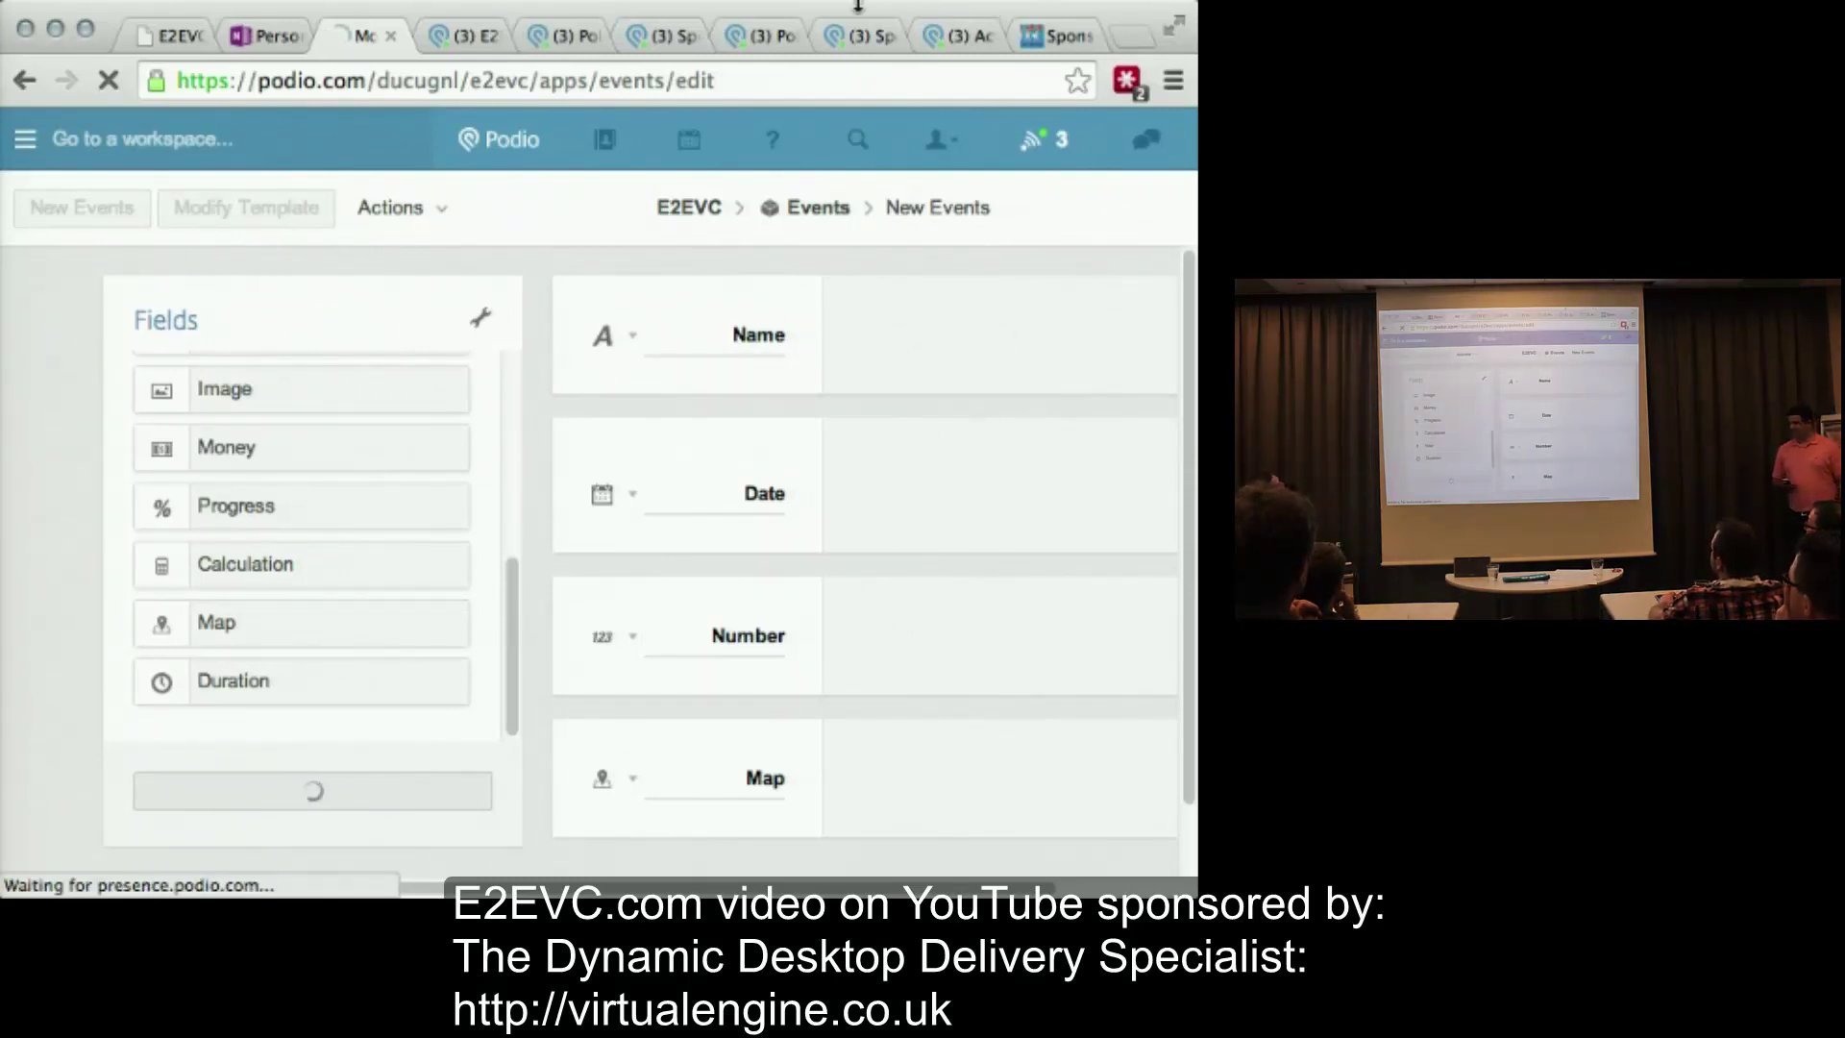
# - Examine the attached files and the activity comments of the E2E files item in the PPT app
pyautogui.click(468, 37)
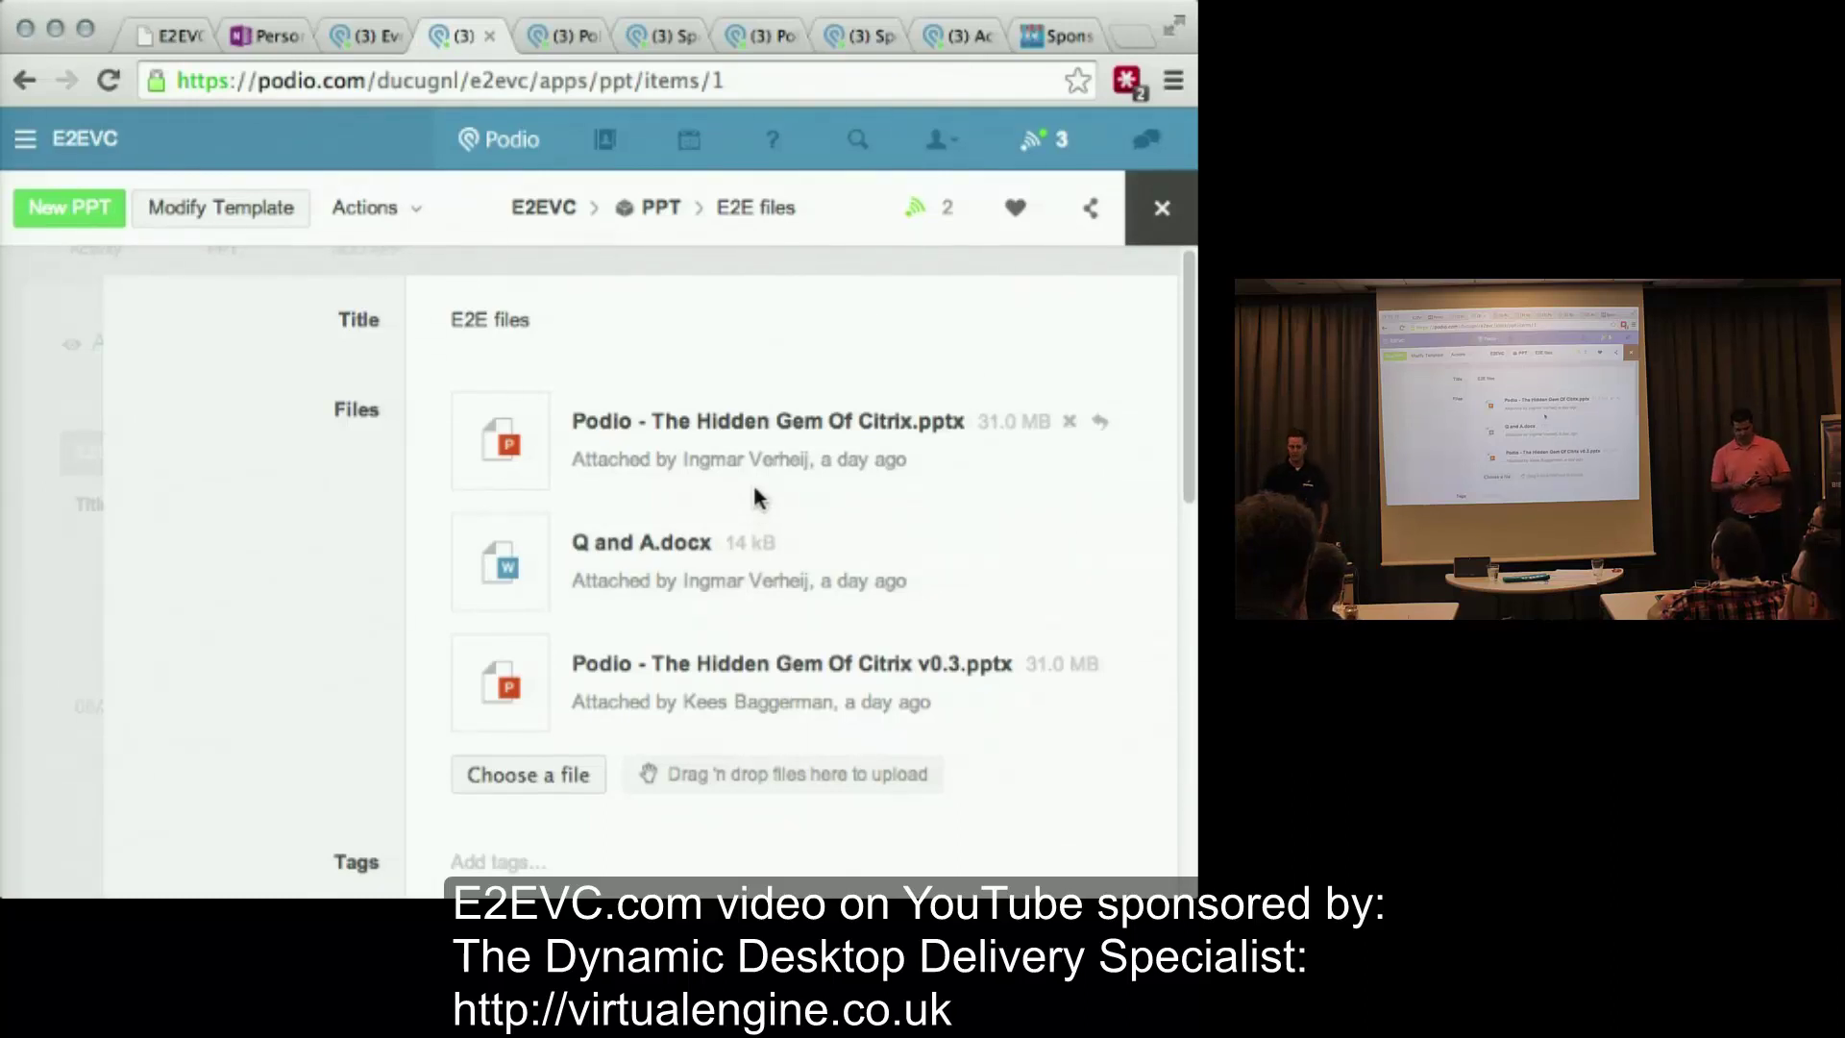
pyautogui.scroll(-1, 755, 488)
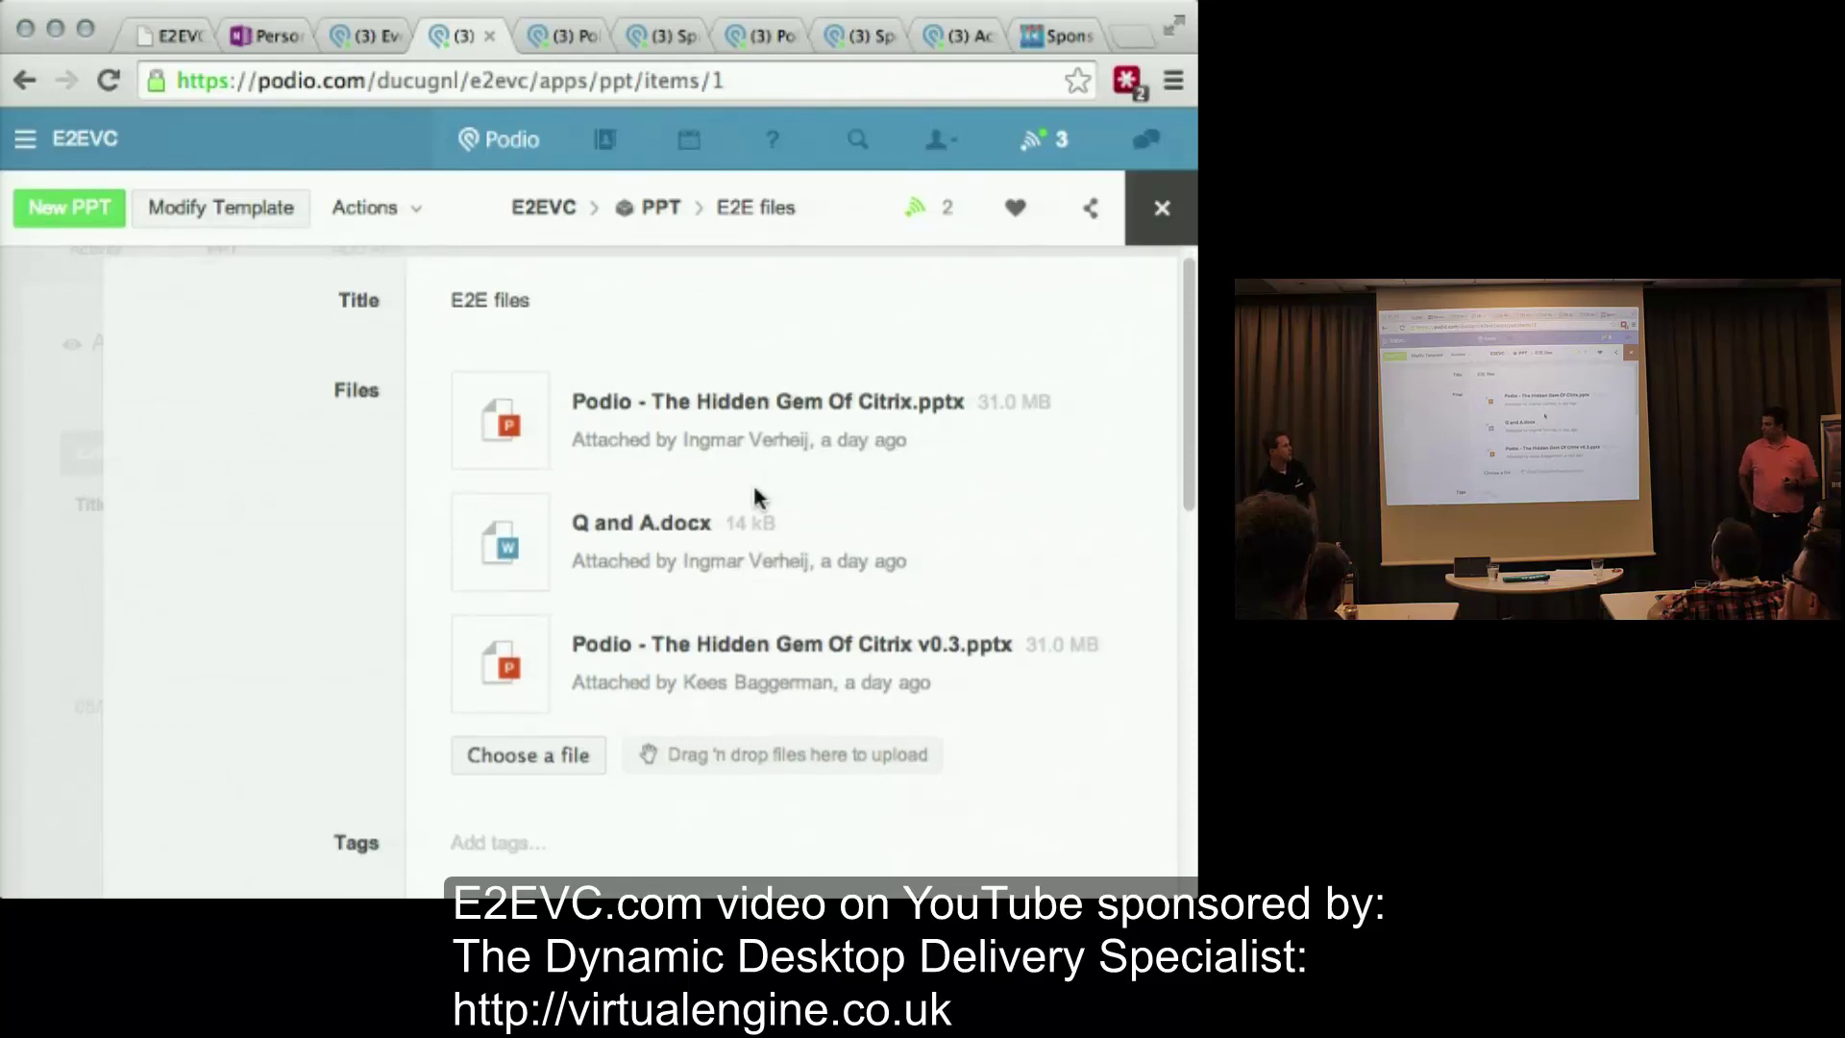
pyautogui.scroll(-5, 1086, 740)
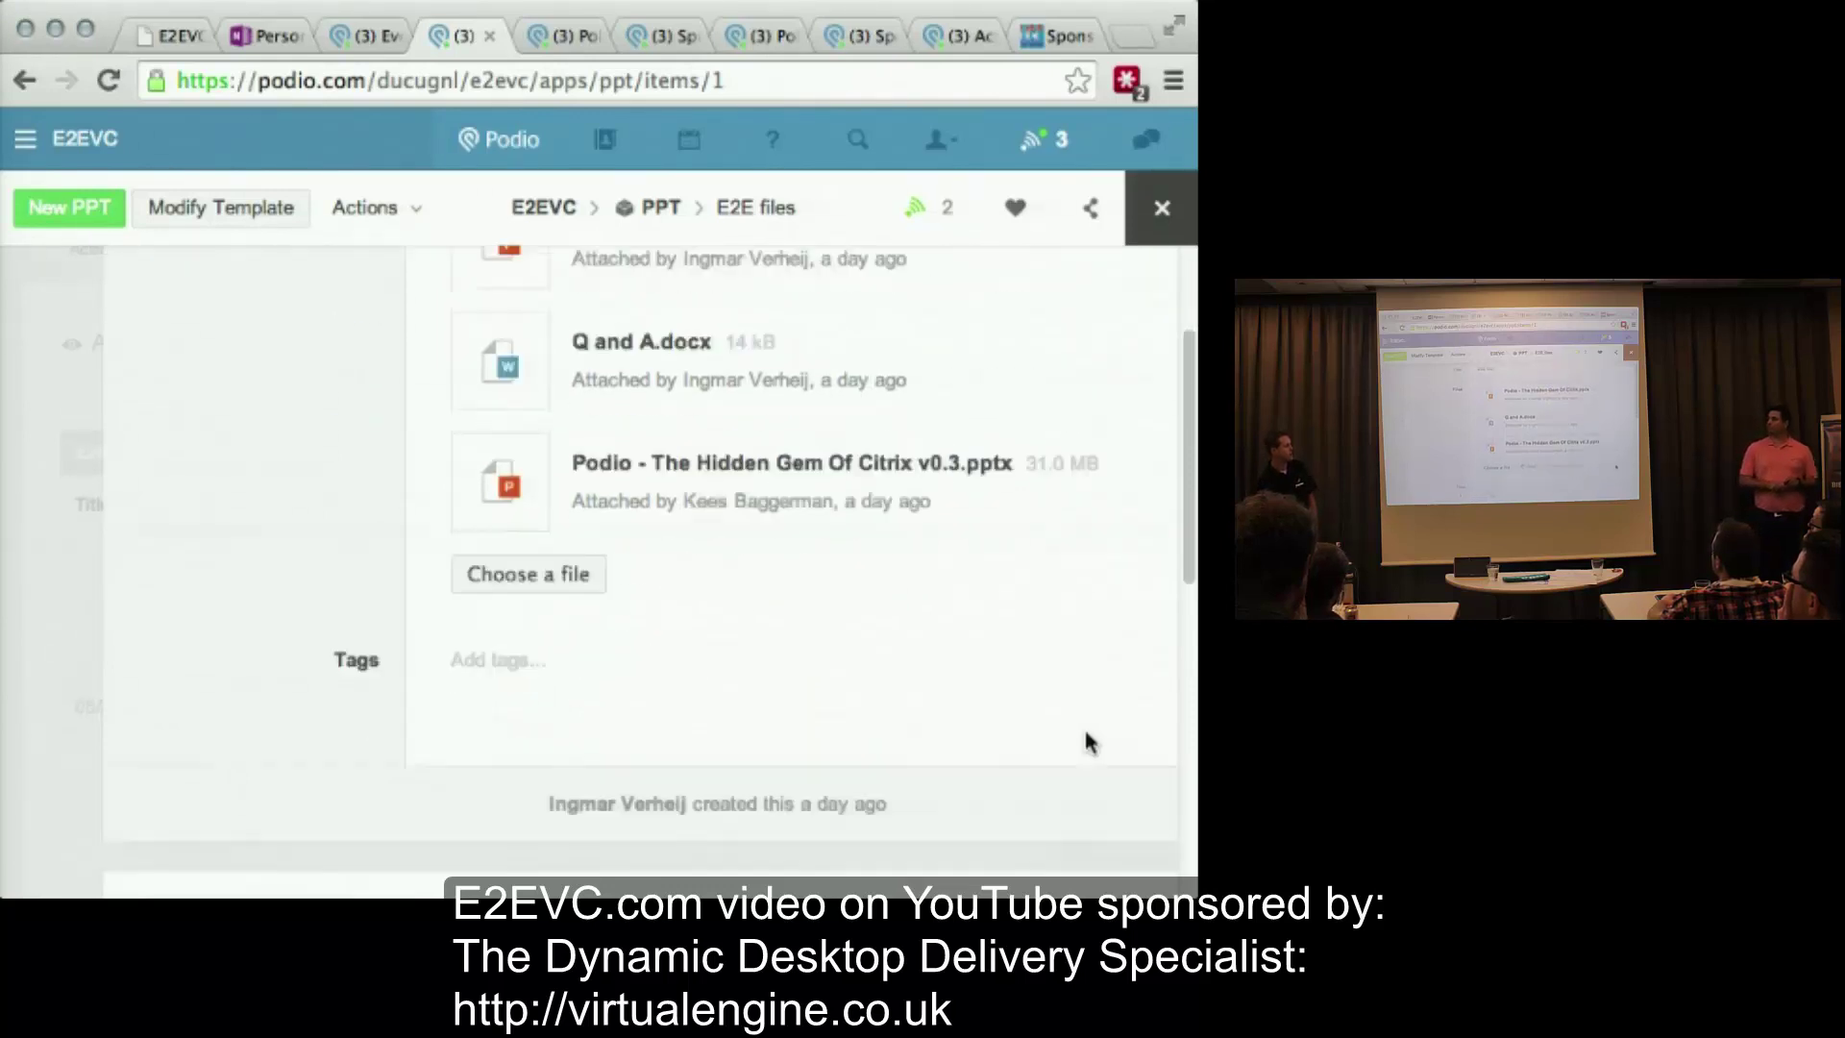
pyautogui.scroll(-4, 1085, 733)
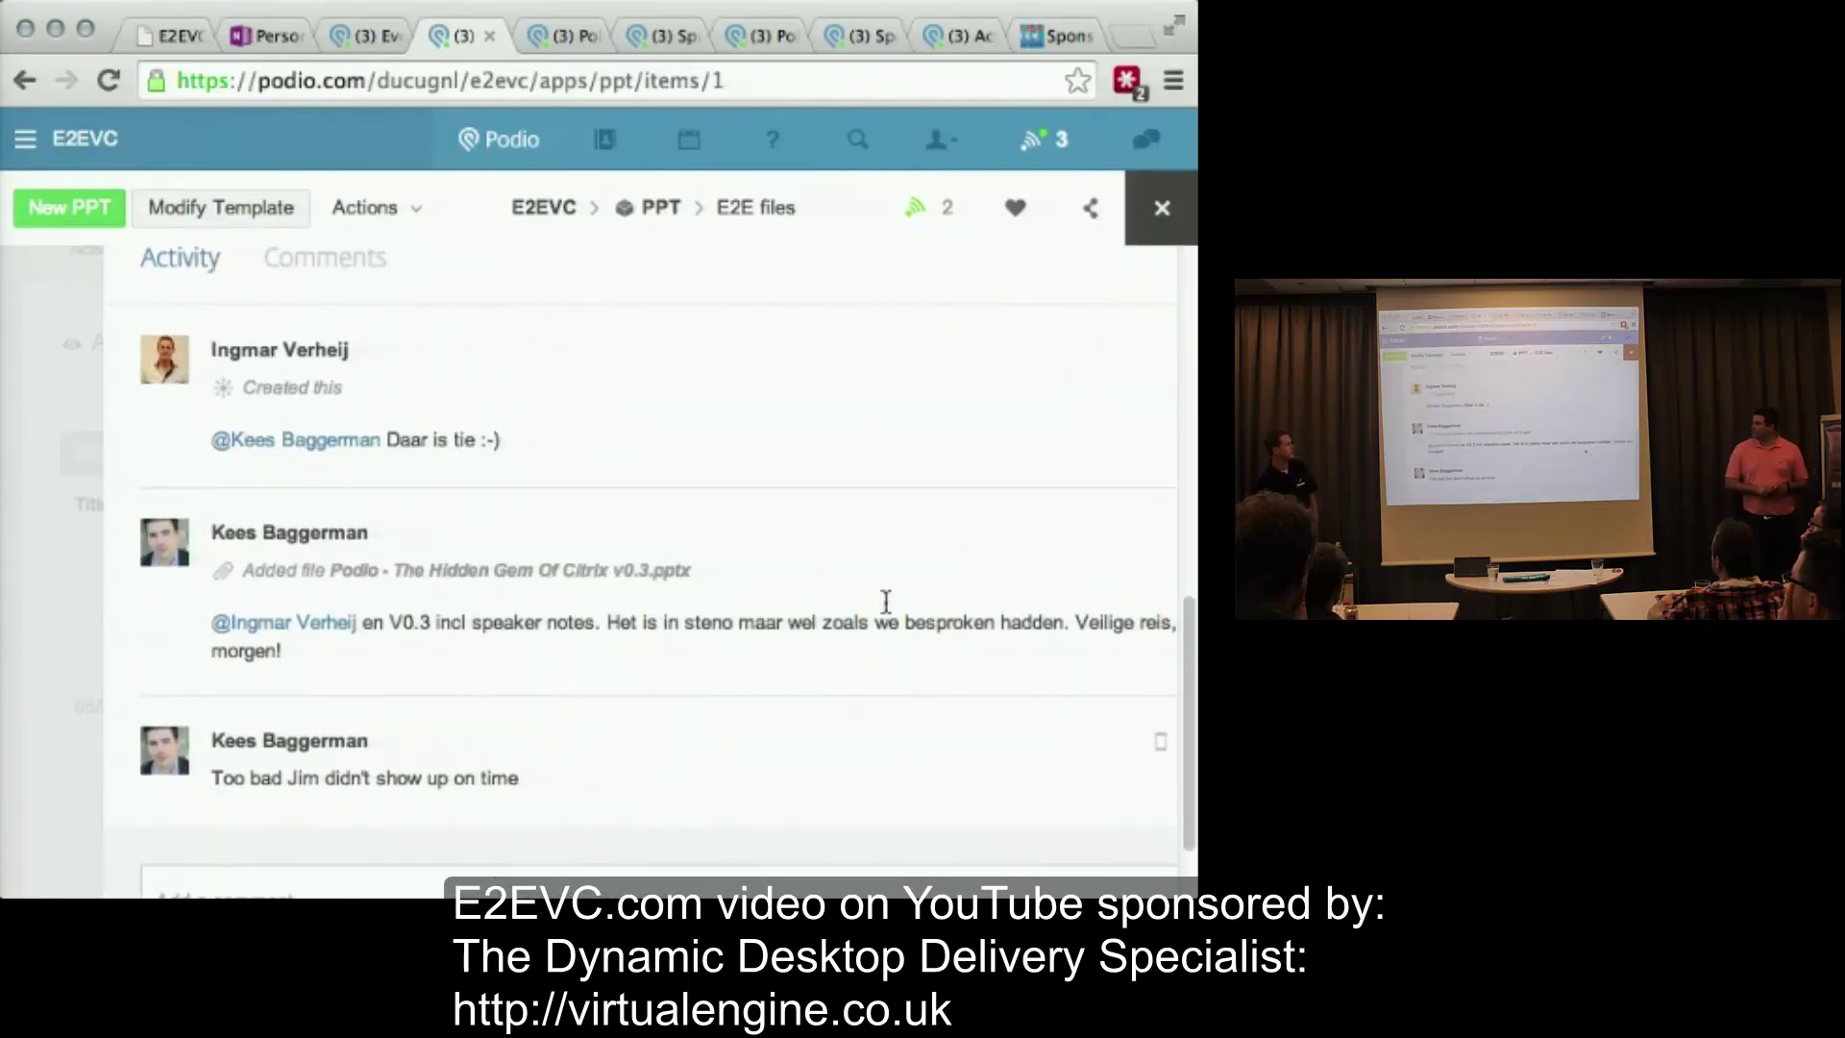
pyautogui.scroll(-1, 642, 546)
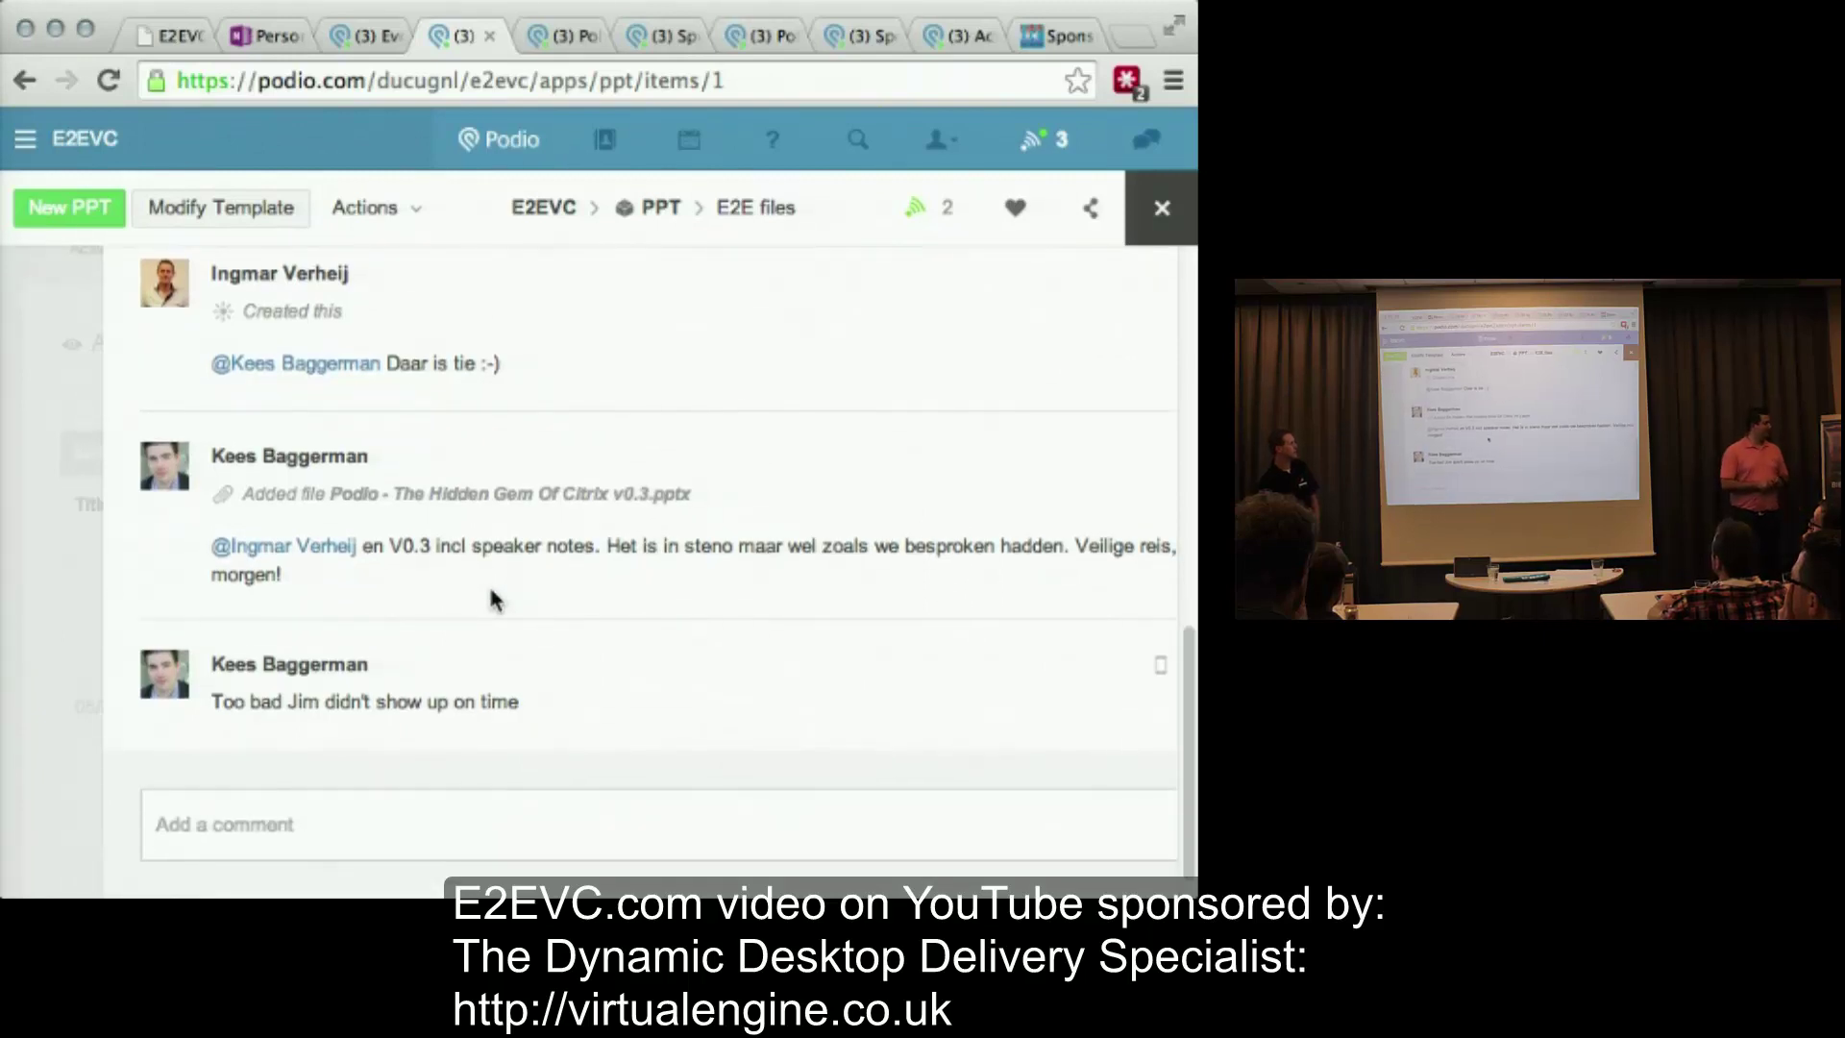
pyautogui.scroll(-1, 491, 600)
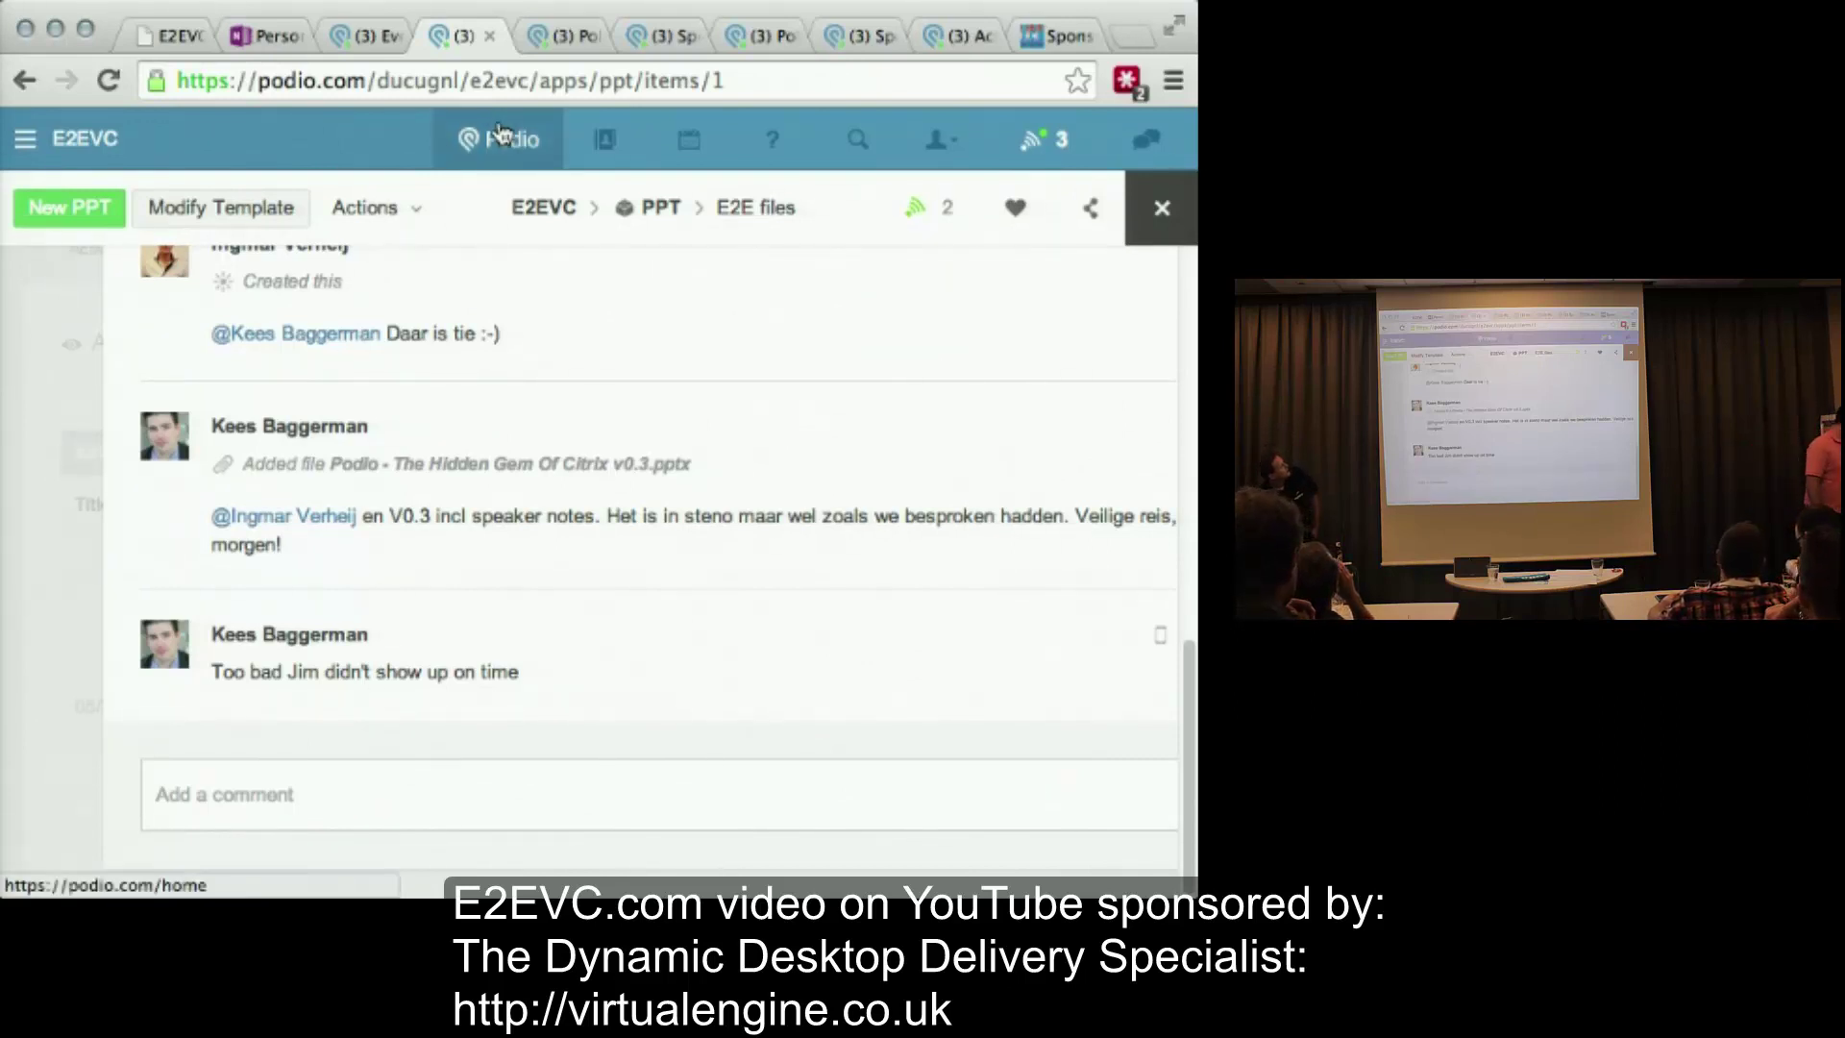
# - Sort the BYOS poll responses by the chosen sessions and examine the votes per session in the Choose your session report
pyautogui.click(554, 40)
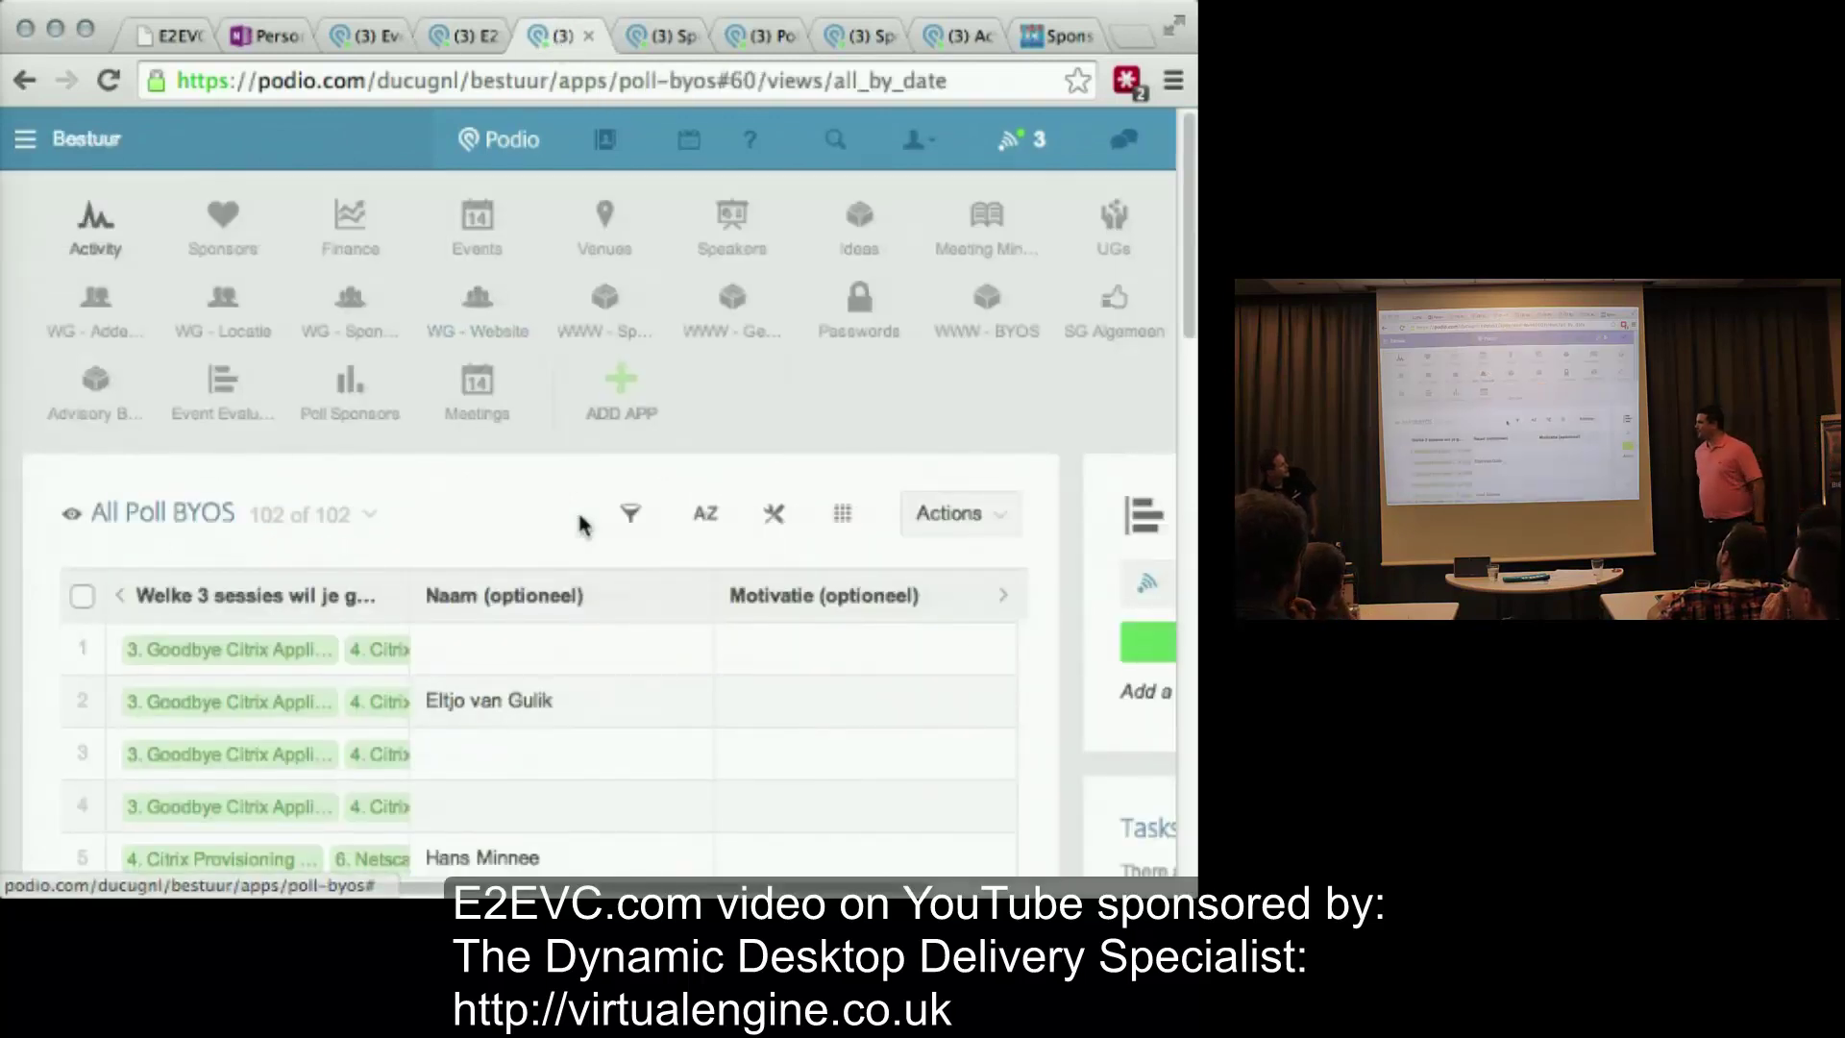
pyautogui.scroll(-2, 583, 526)
pyautogui.scroll(2, 584, 527)
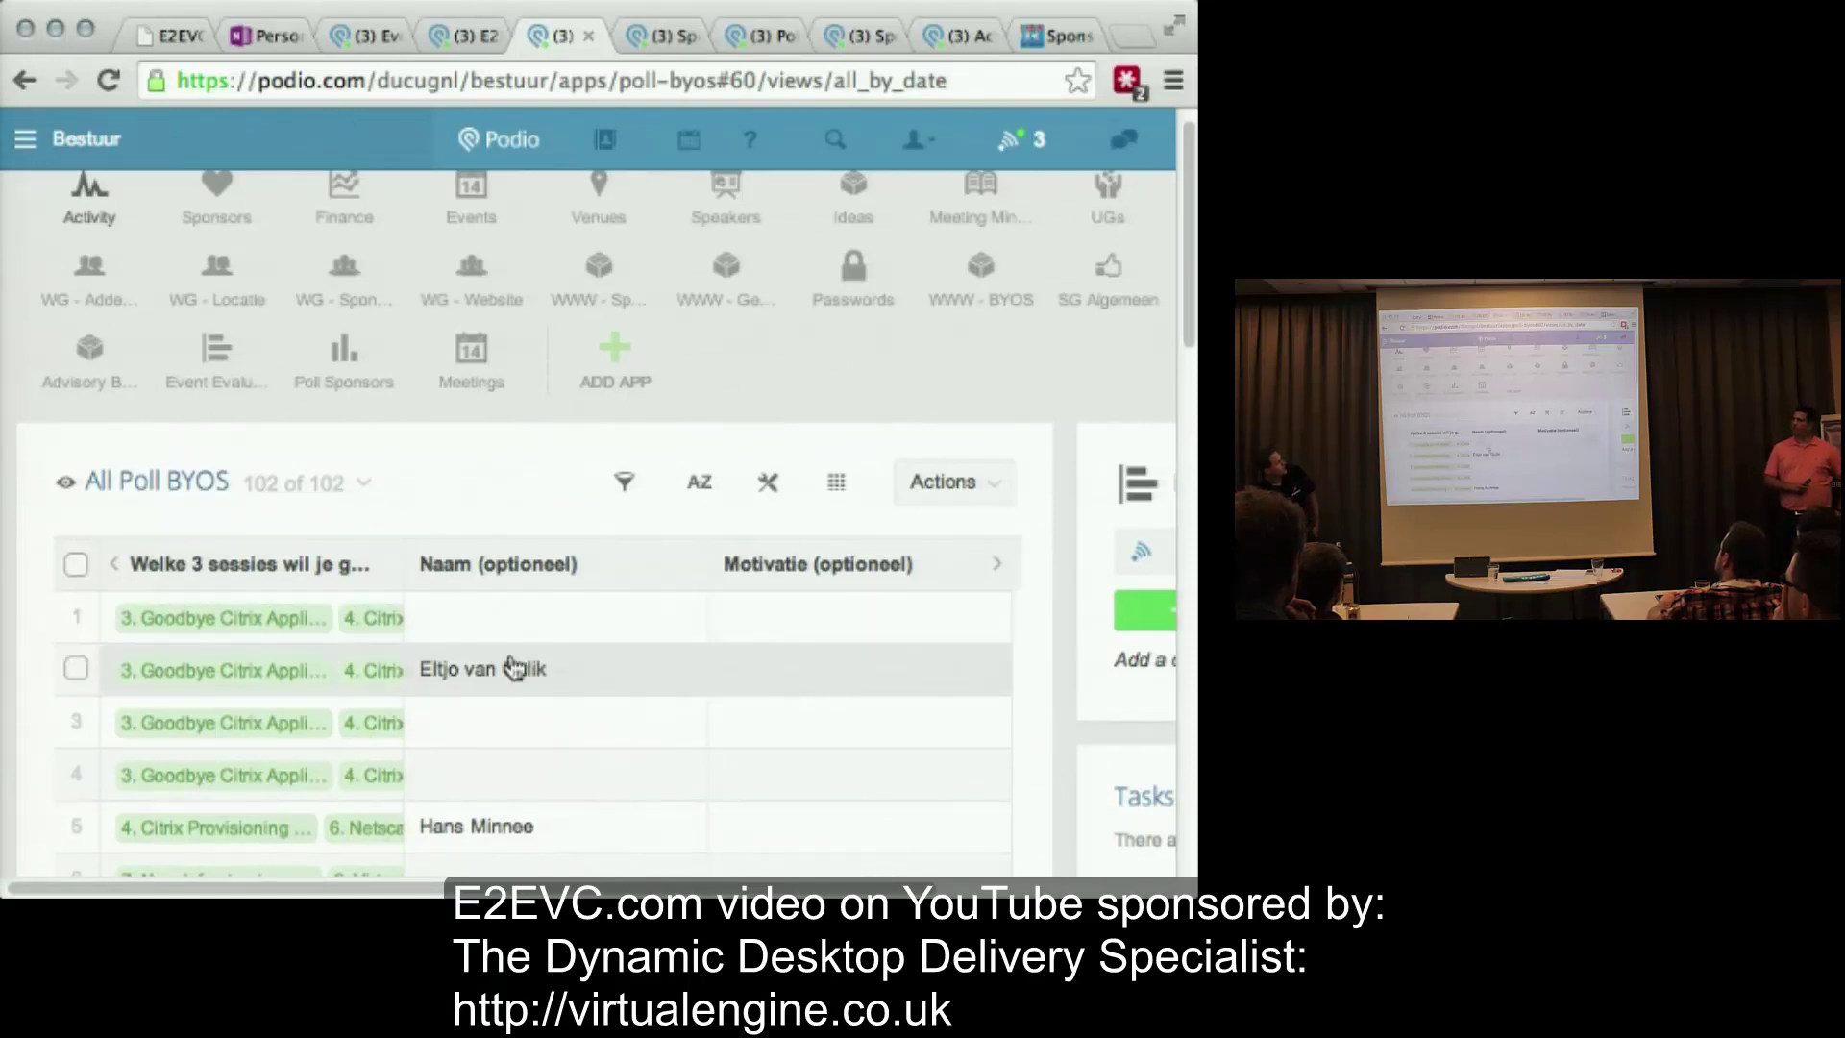
pyautogui.click(322, 568)
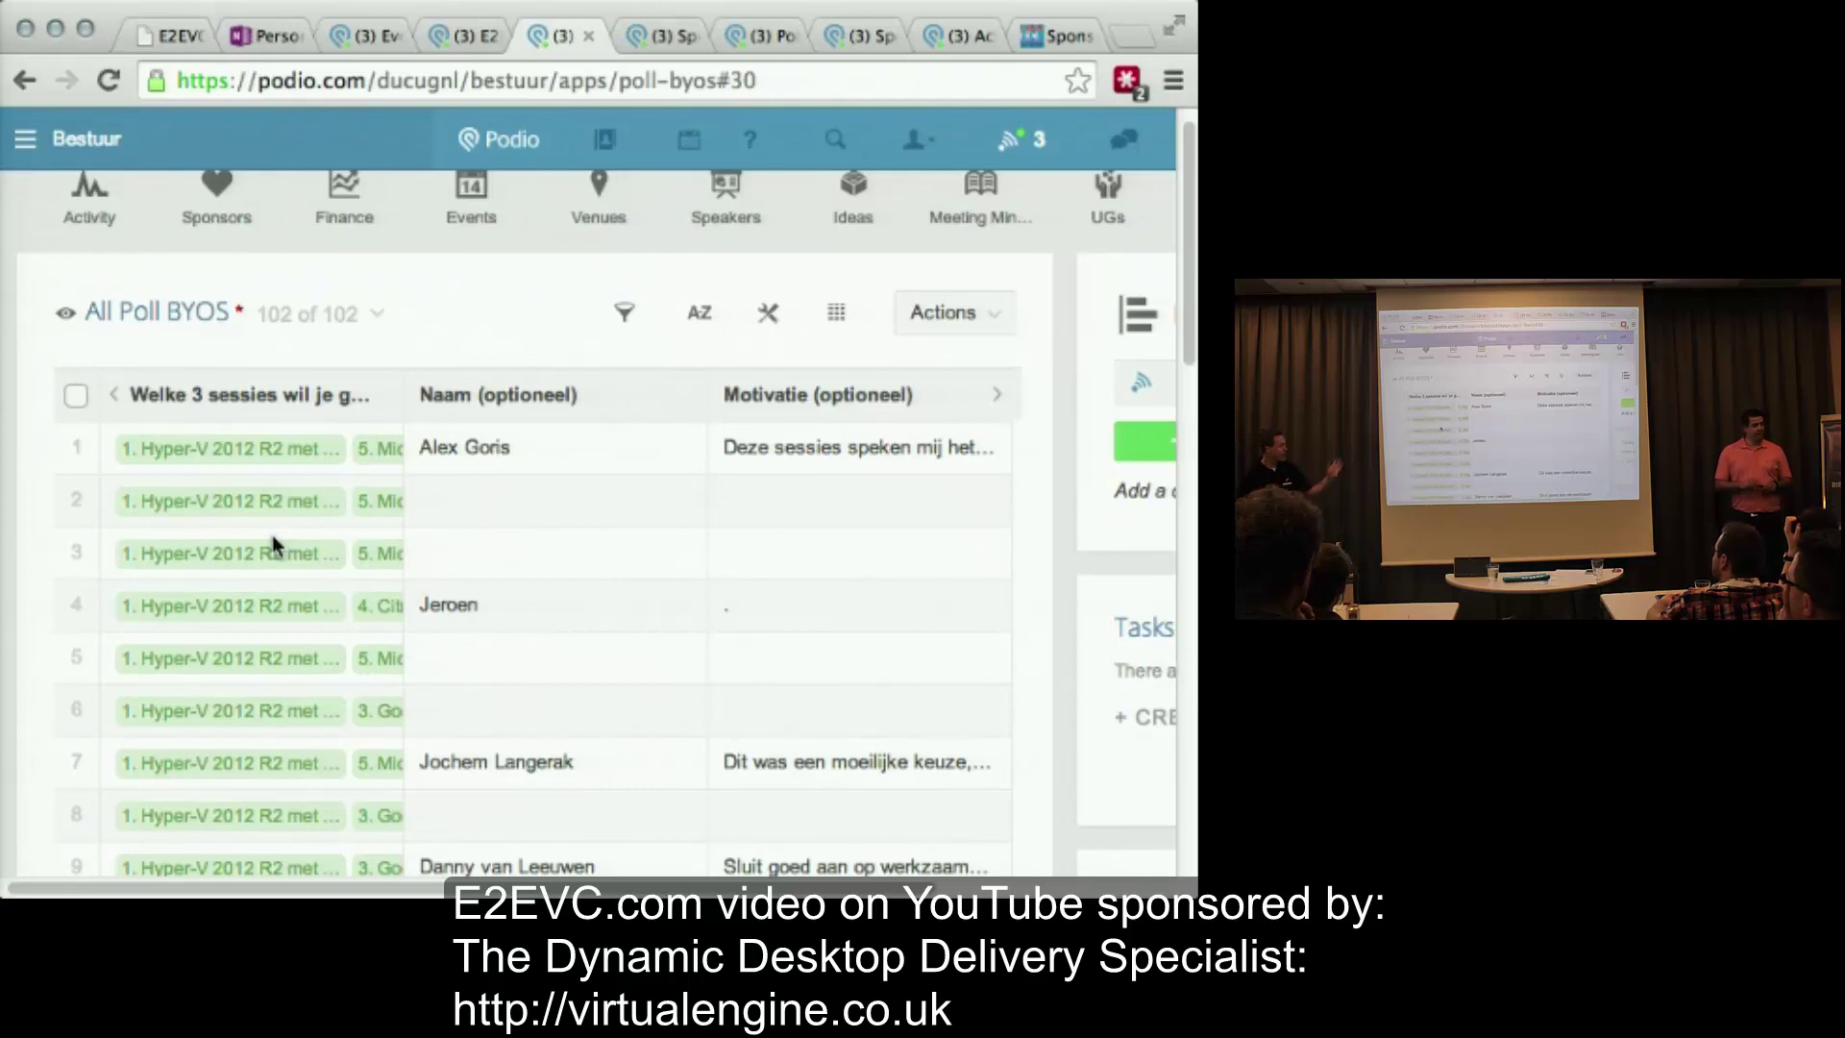
pyautogui.scroll(-10, 645, 730)
pyautogui.hscroll(5, 646, 730)
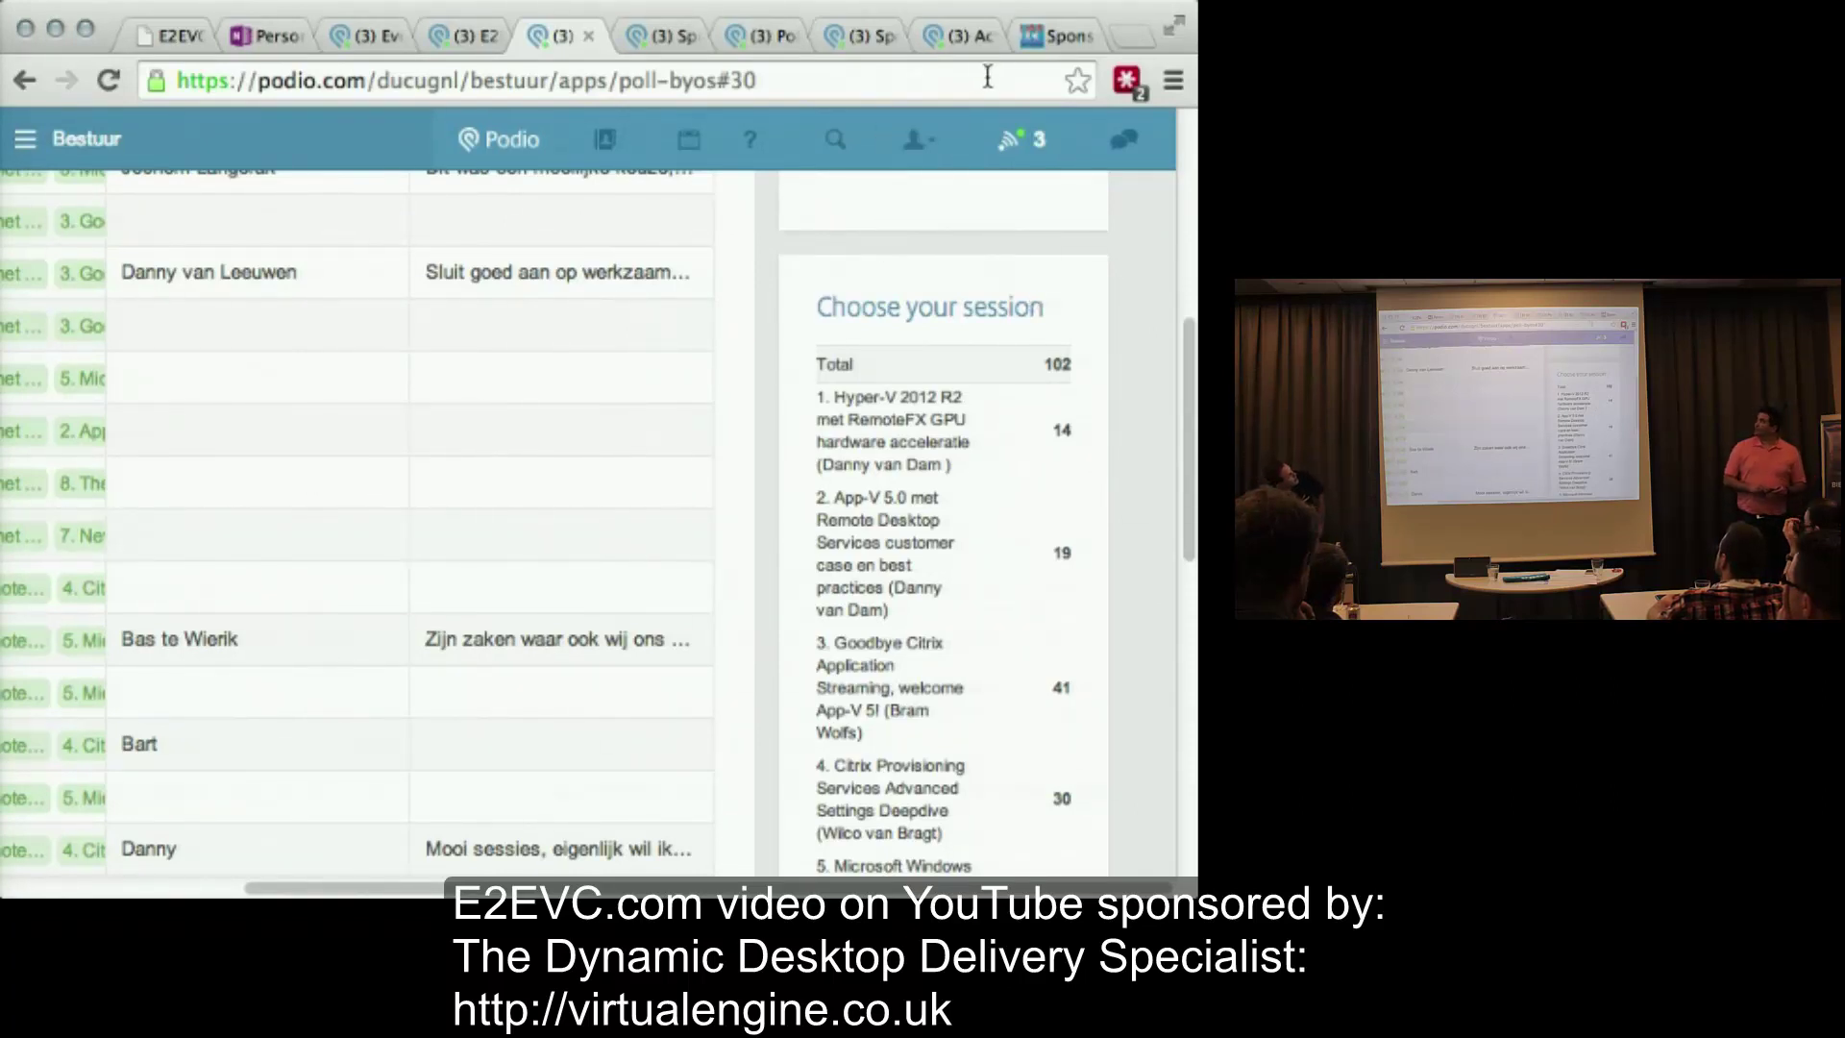
# - Examine the DuCUG website's Sponsoren page, from the introduction and sponsor packages down to the Neem contact met mij op form
pyautogui.click(1055, 36)
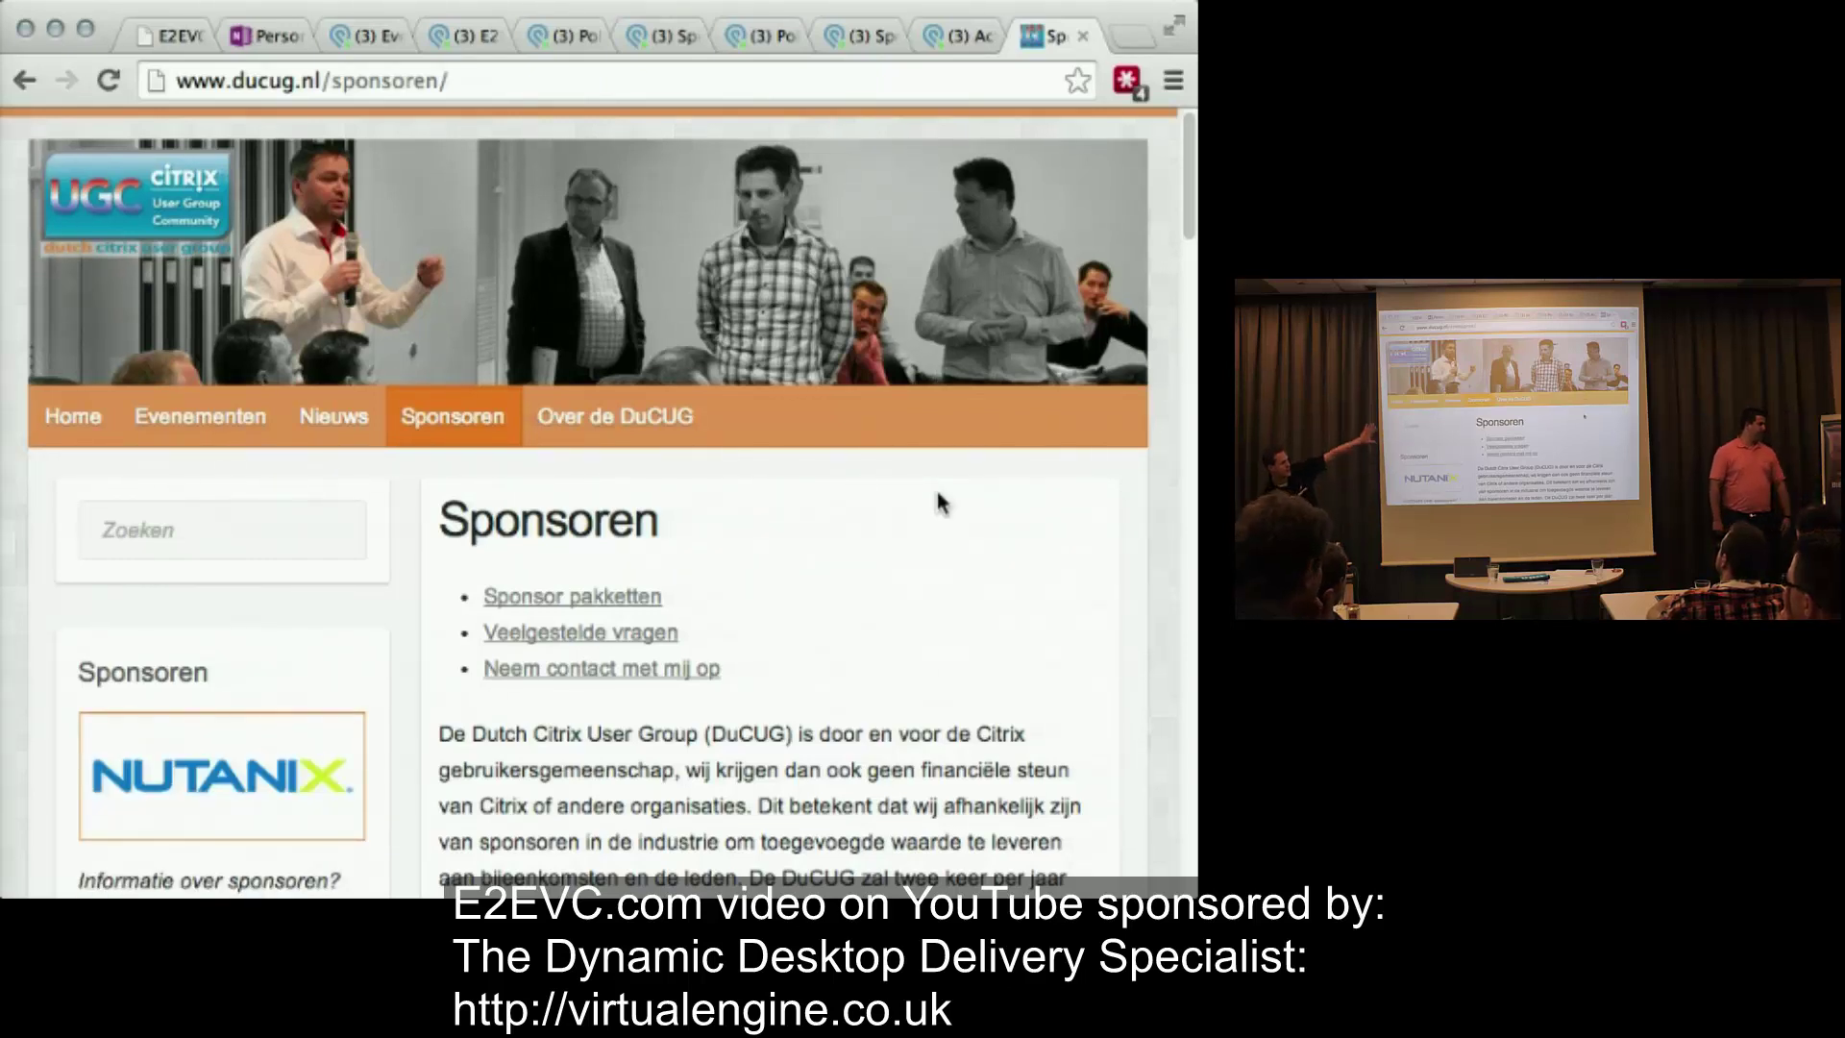
pyautogui.scroll(-1, 939, 501)
pyautogui.scroll(-1, 940, 501)
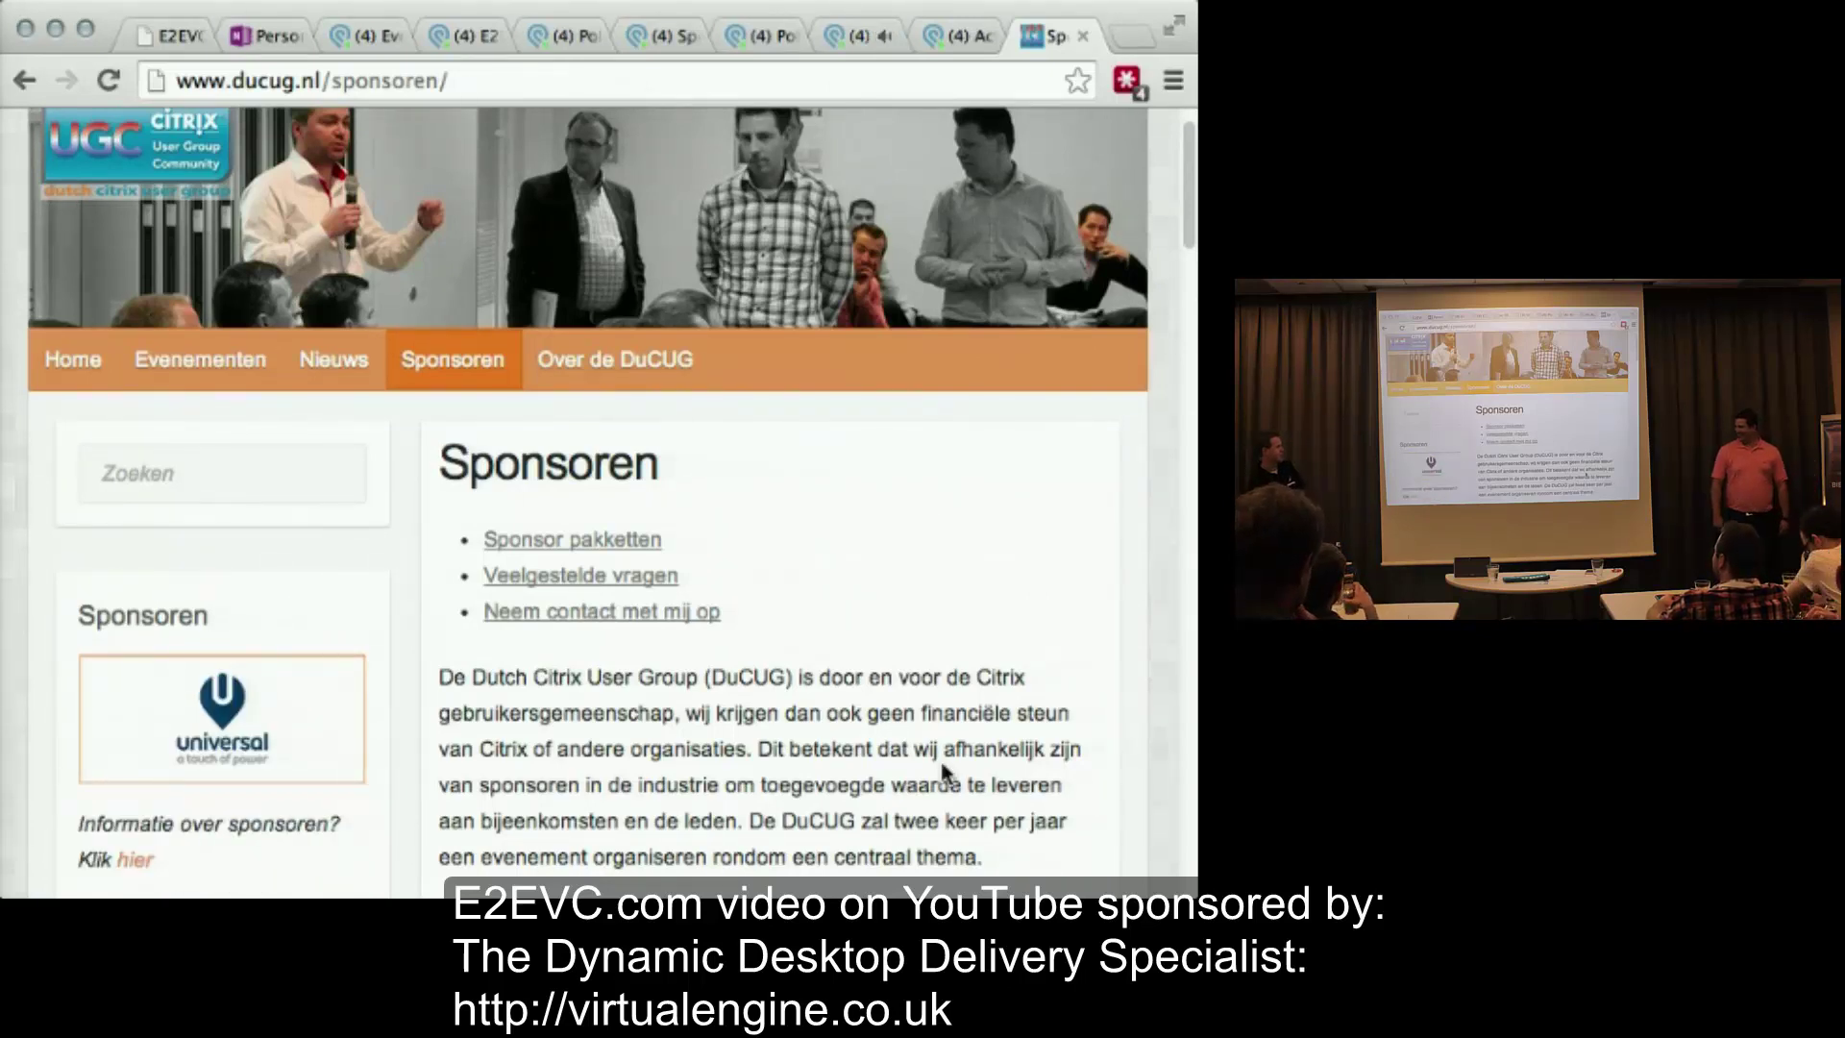
pyautogui.scroll(-15, 947, 770)
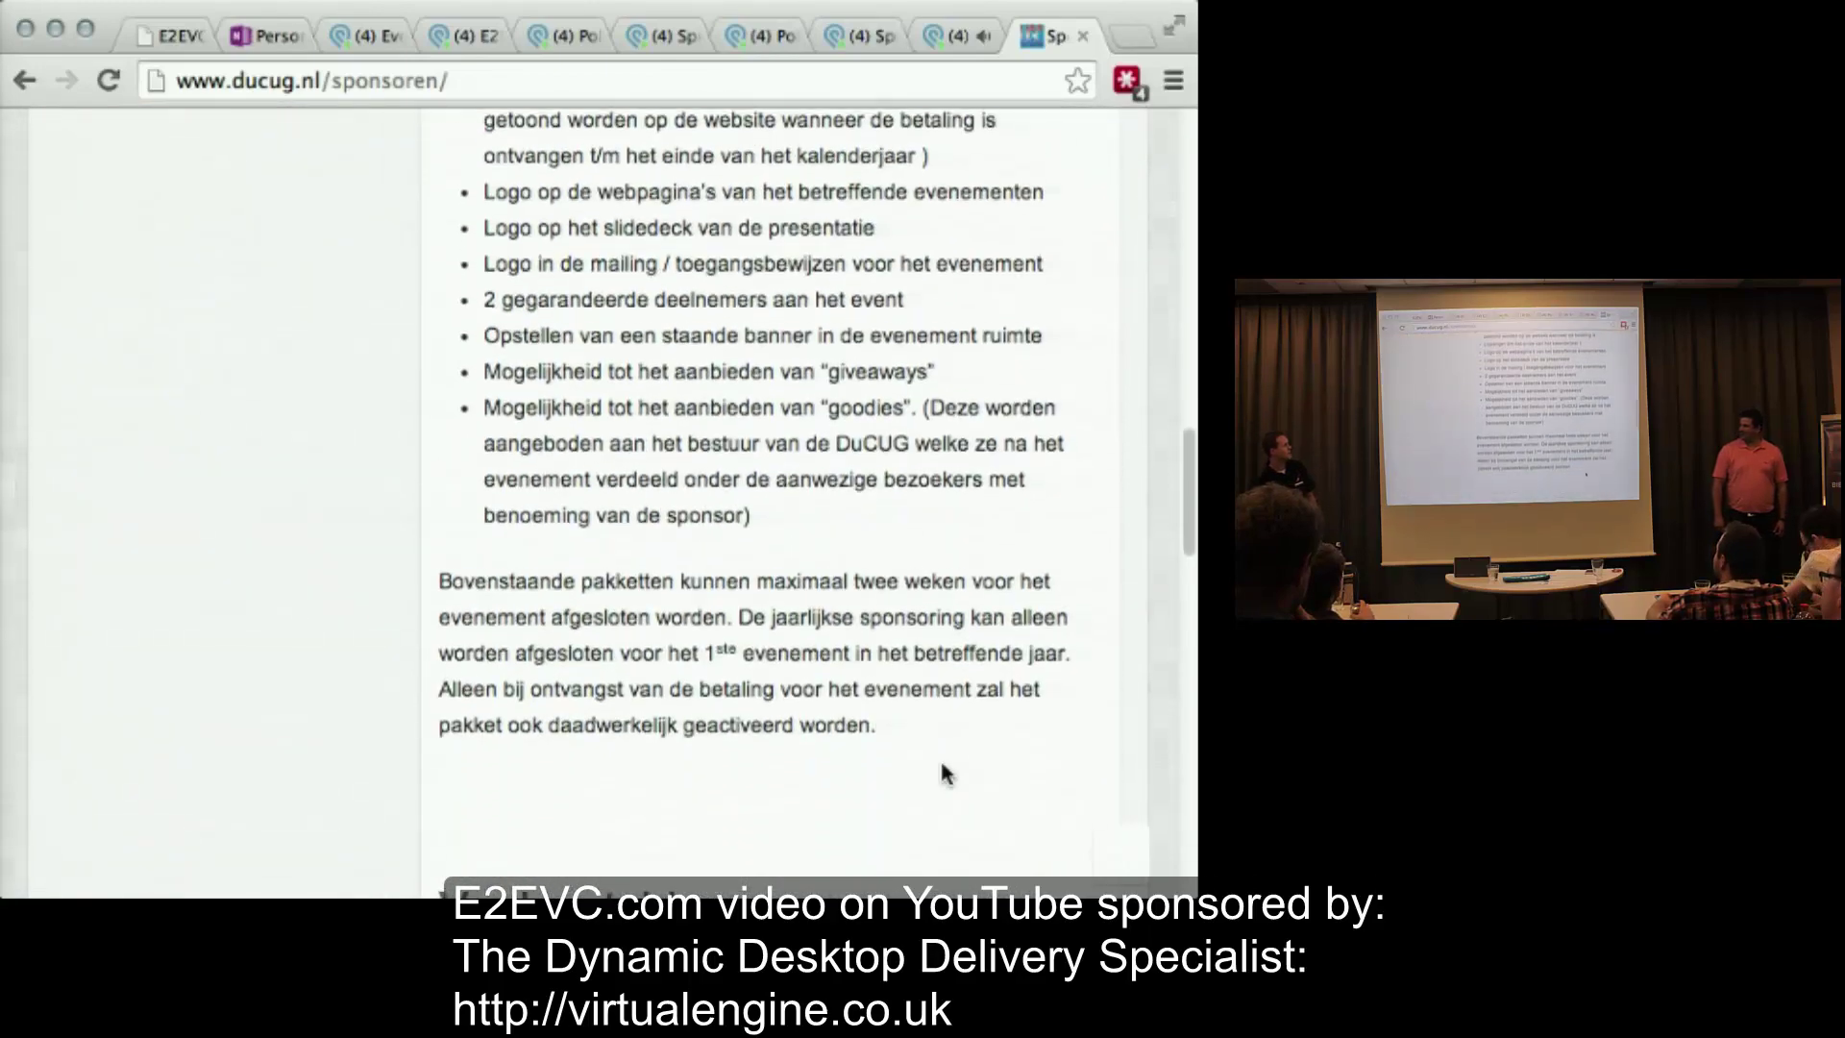
pyautogui.scroll(-20, 945, 771)
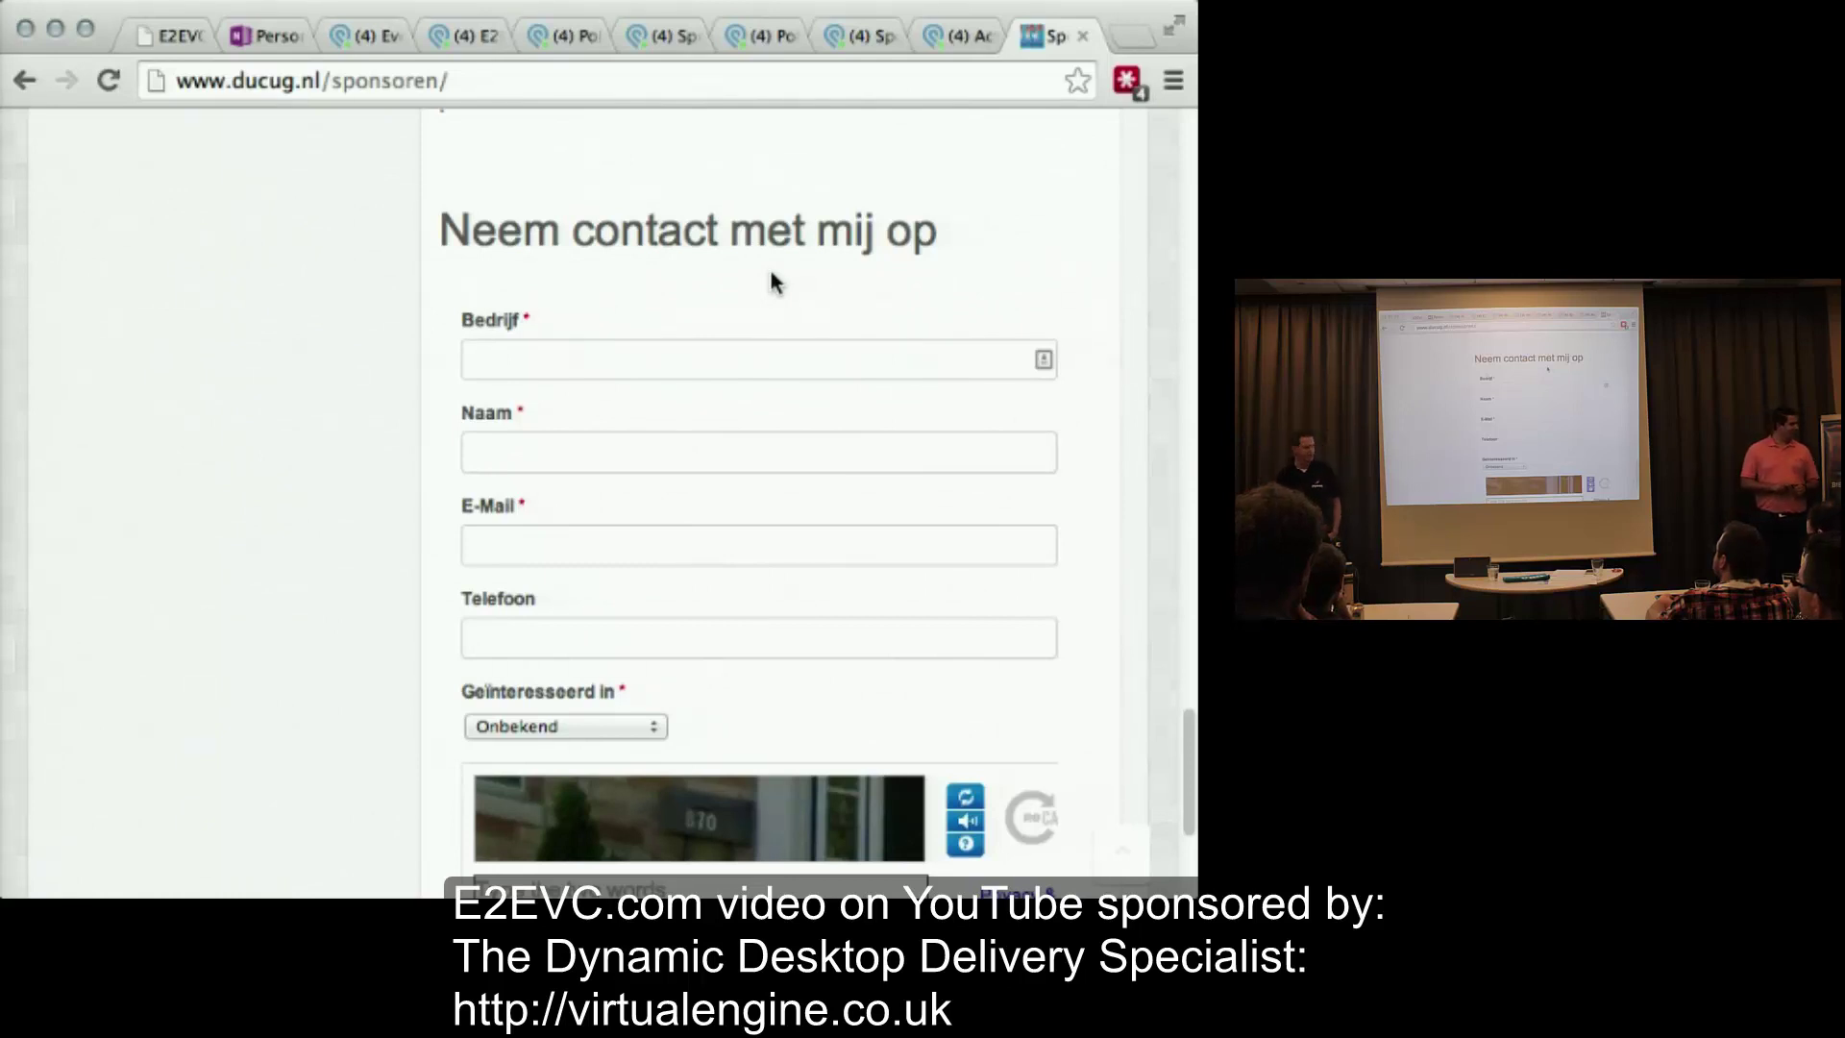
pyautogui.scroll(-3, 322, 482)
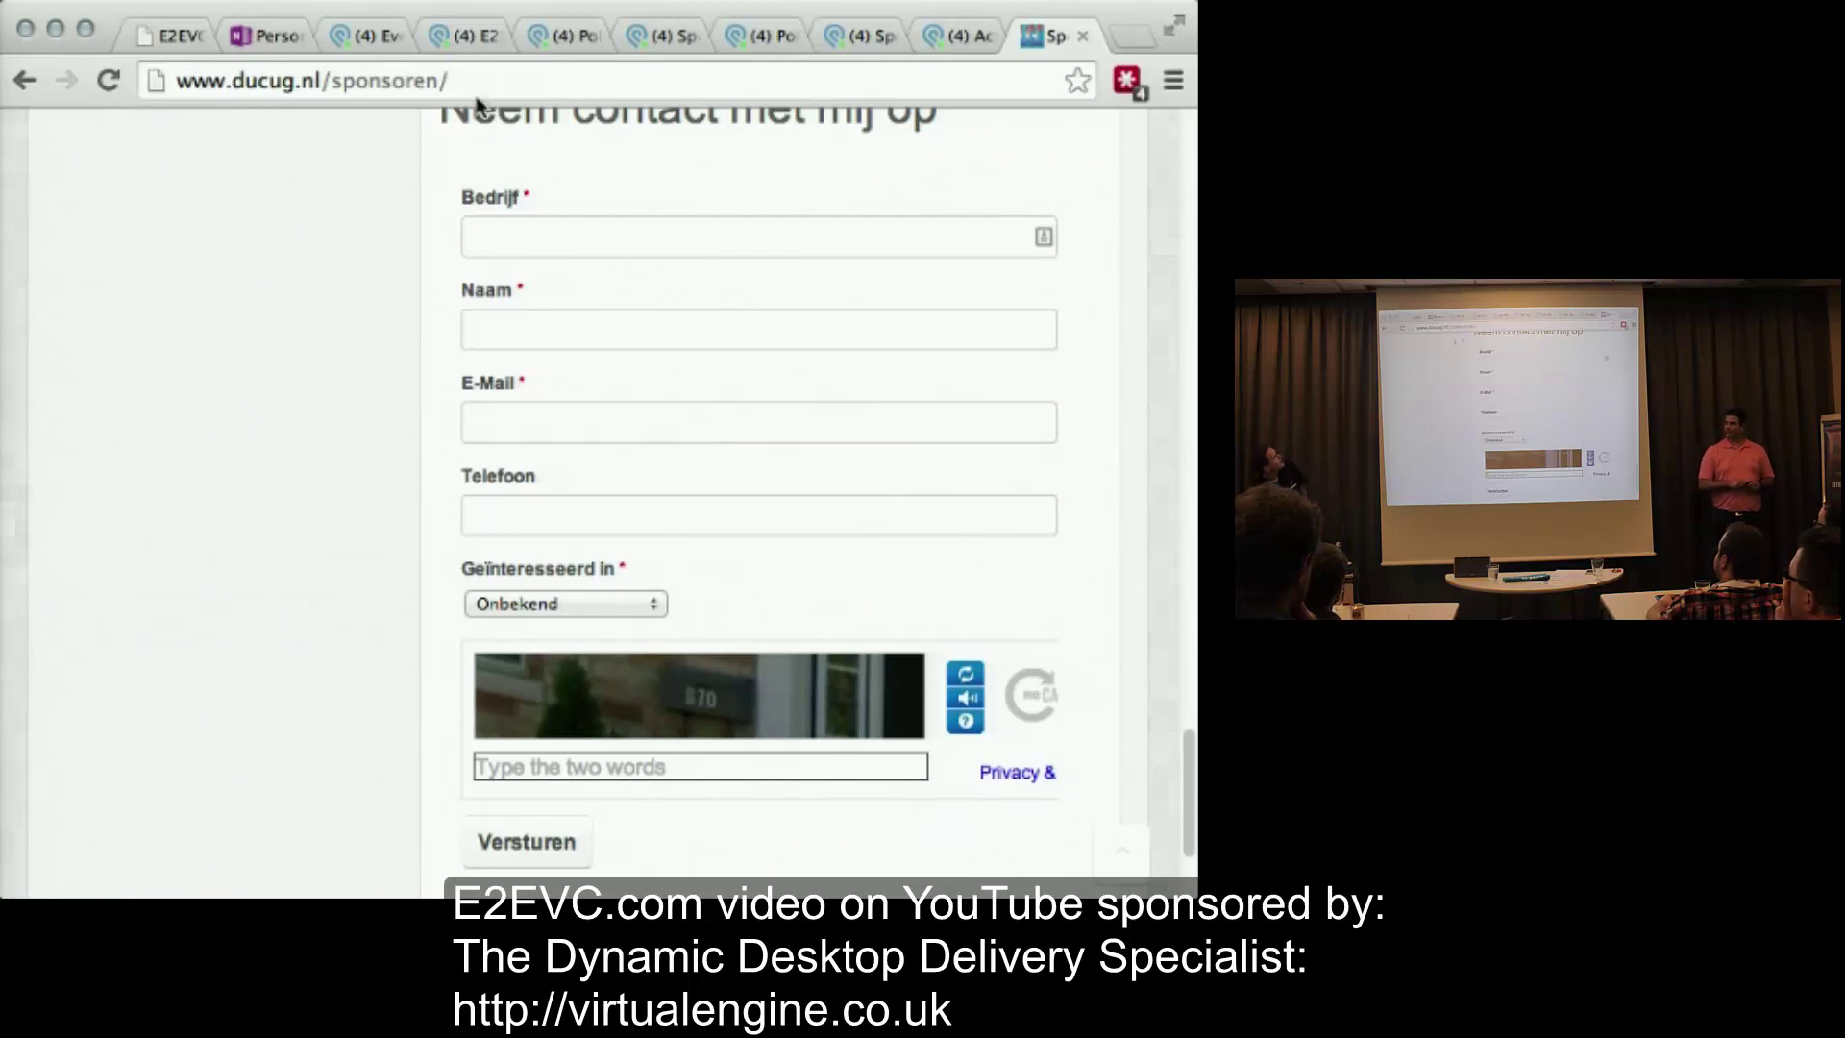
# - Browse the All Speakers view of the Bestuur workspace and open the item of the booked speaker from PepperByte
pyautogui.click(463, 39)
pyautogui.click(557, 34)
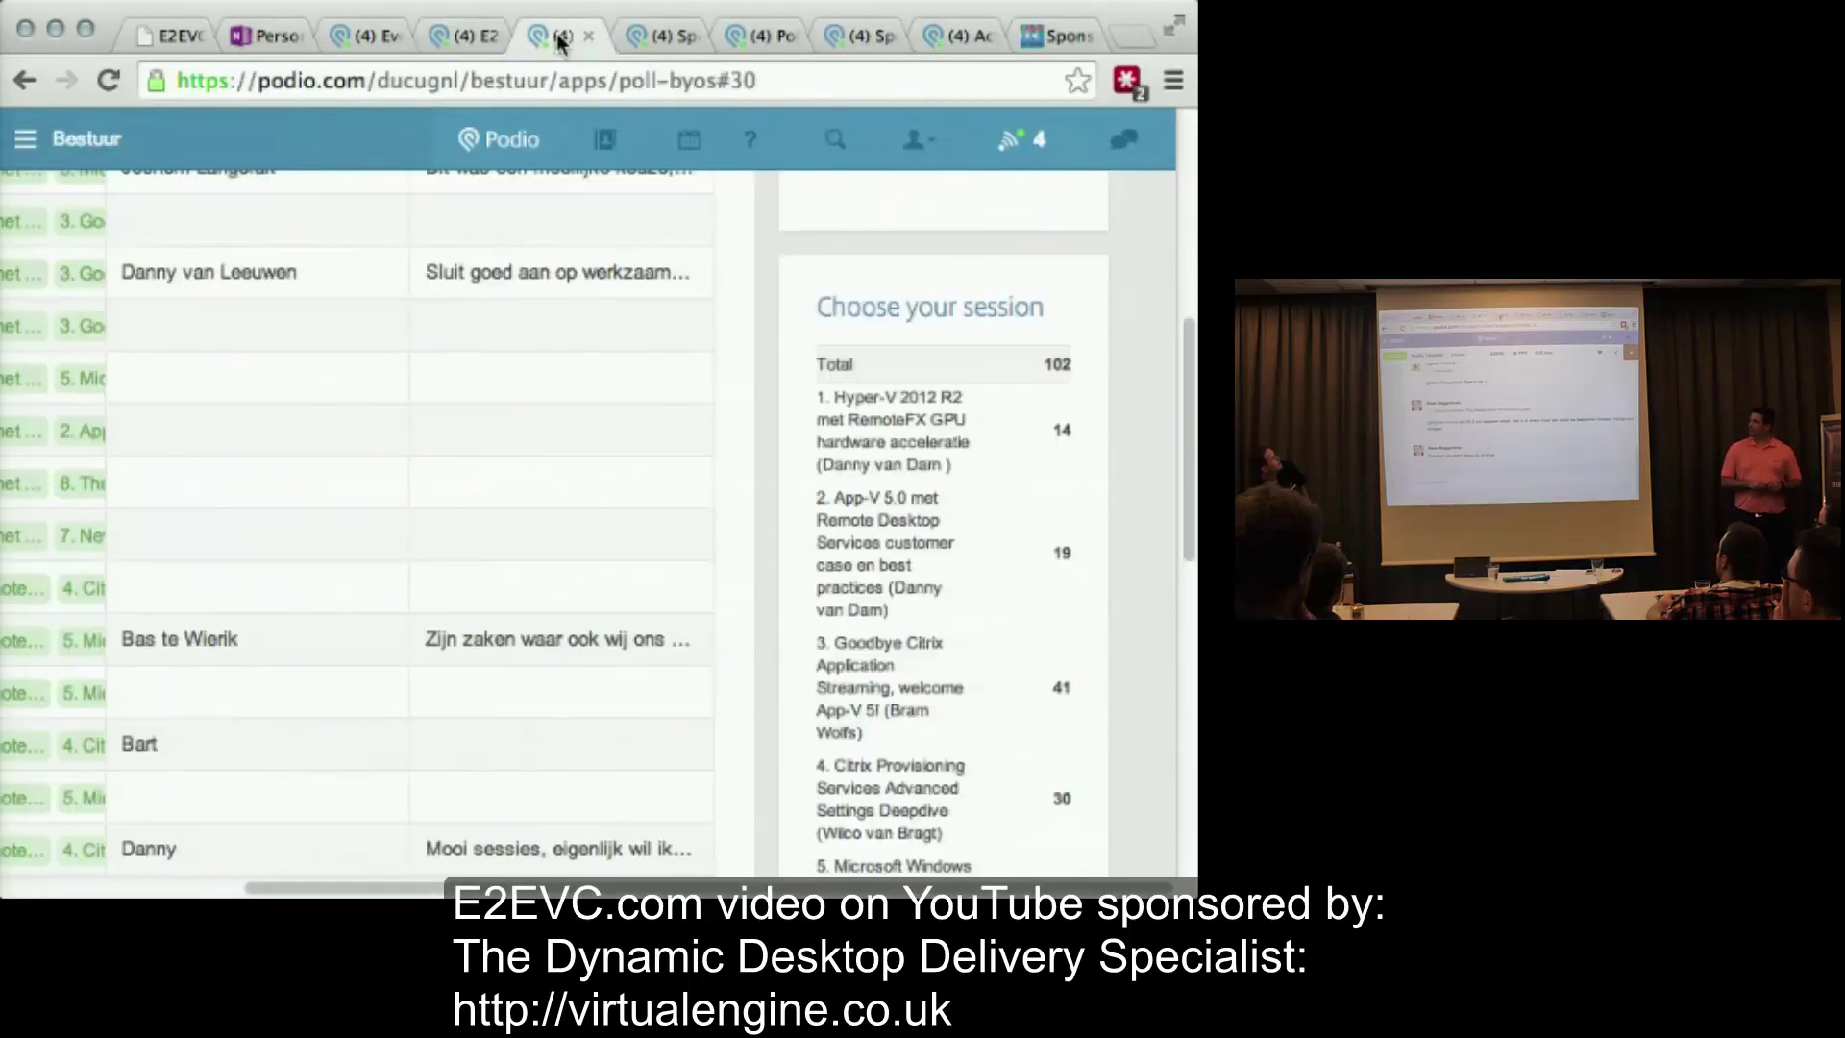
pyautogui.click(653, 37)
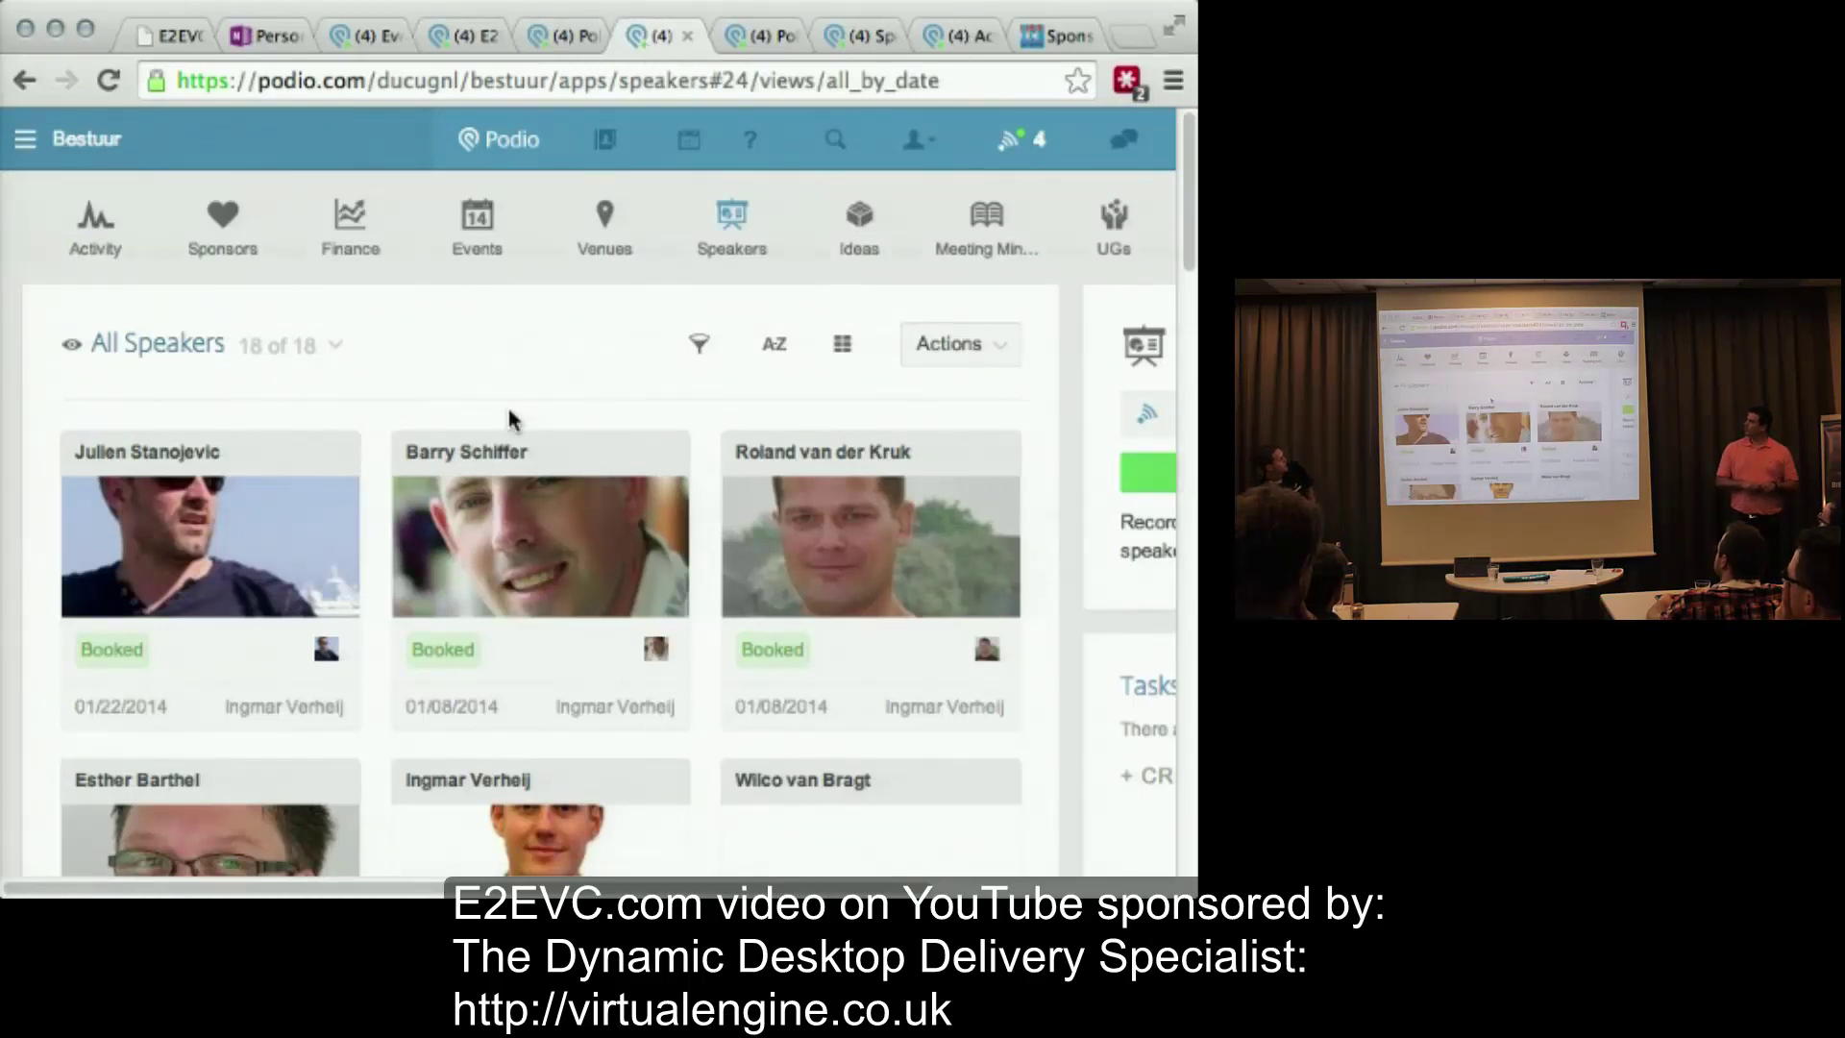
pyautogui.scroll(-2, 508, 412)
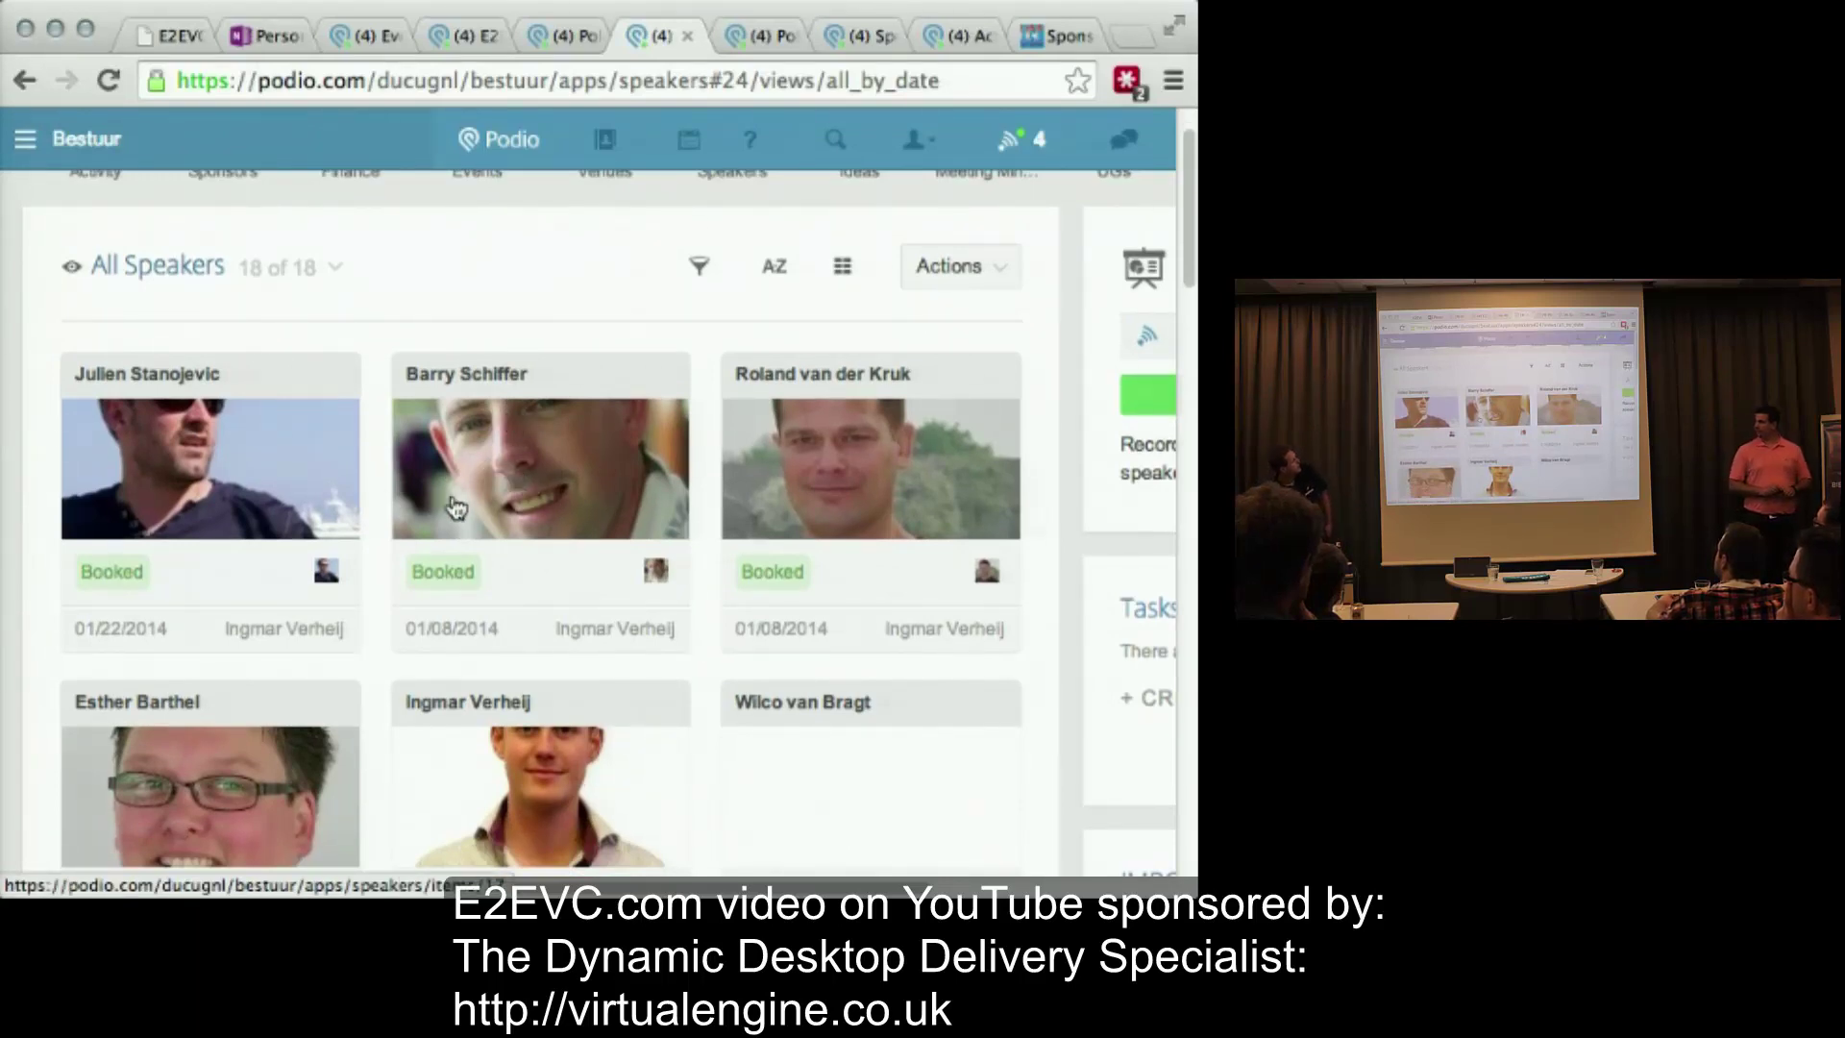
pyautogui.scroll(-6, 252, 591)
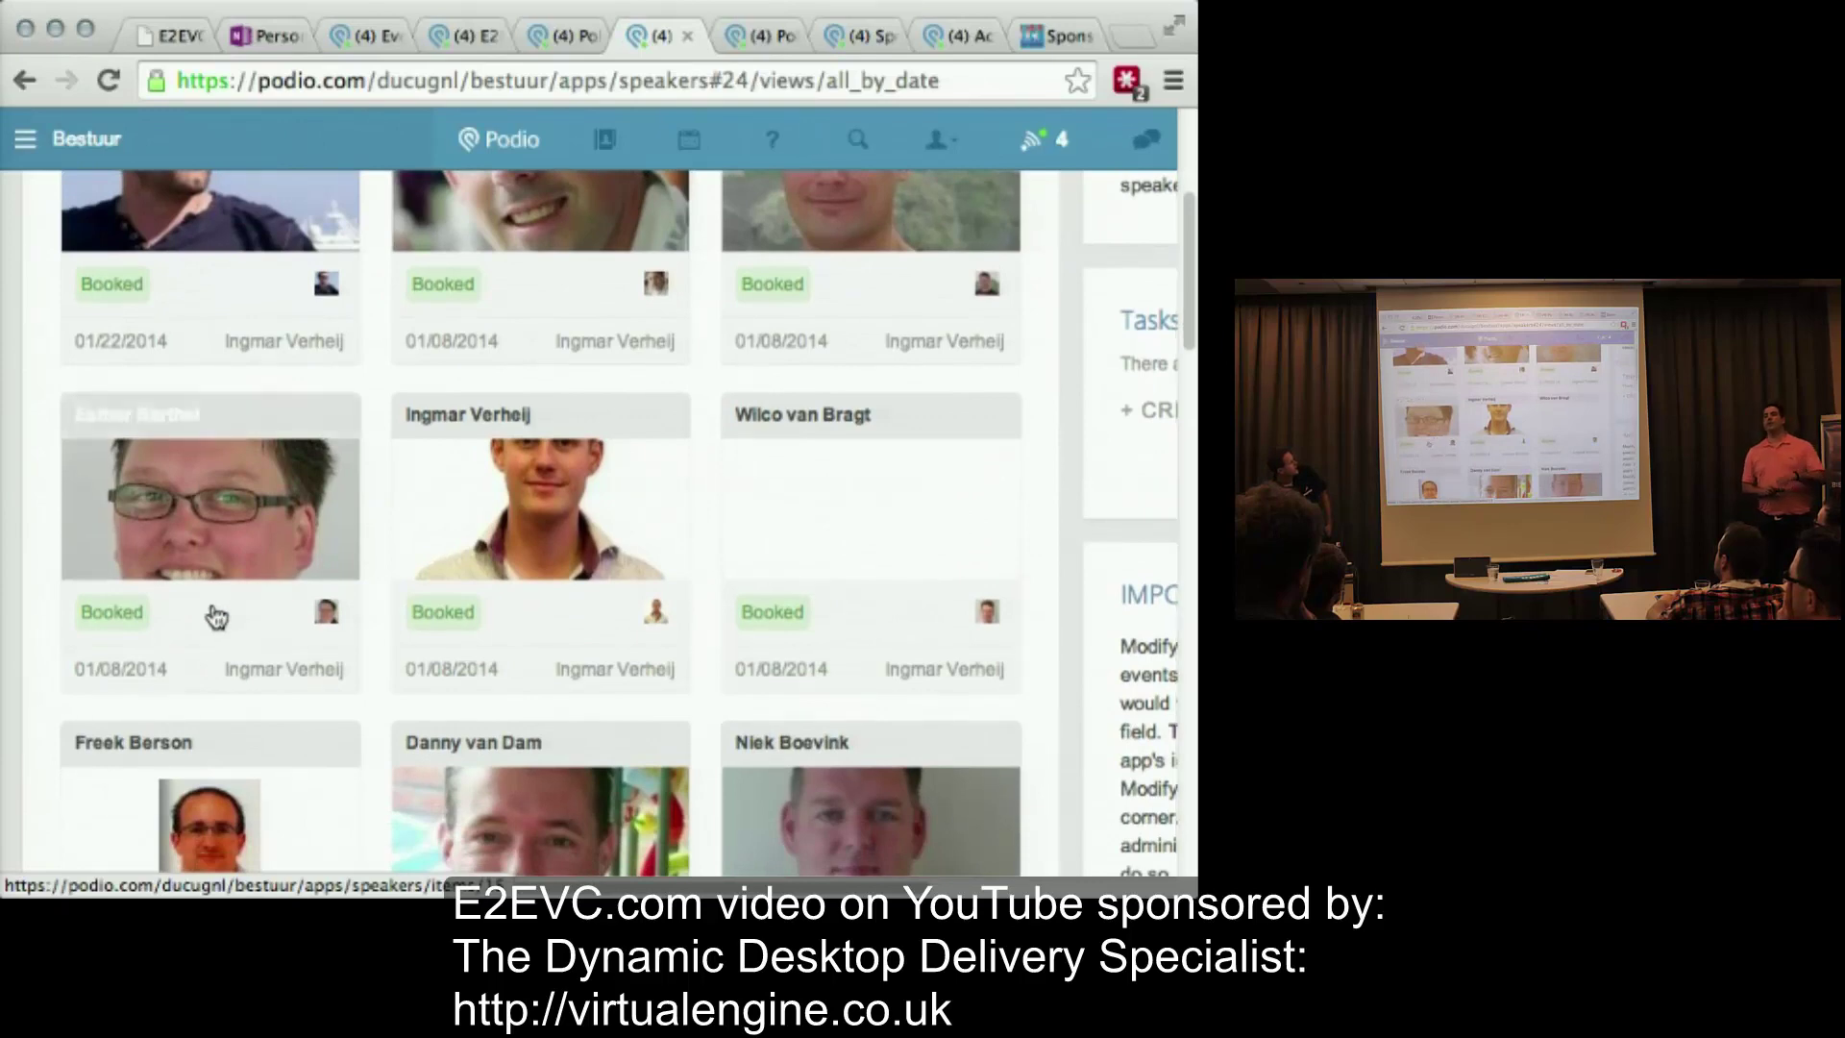
pyautogui.click(217, 615)
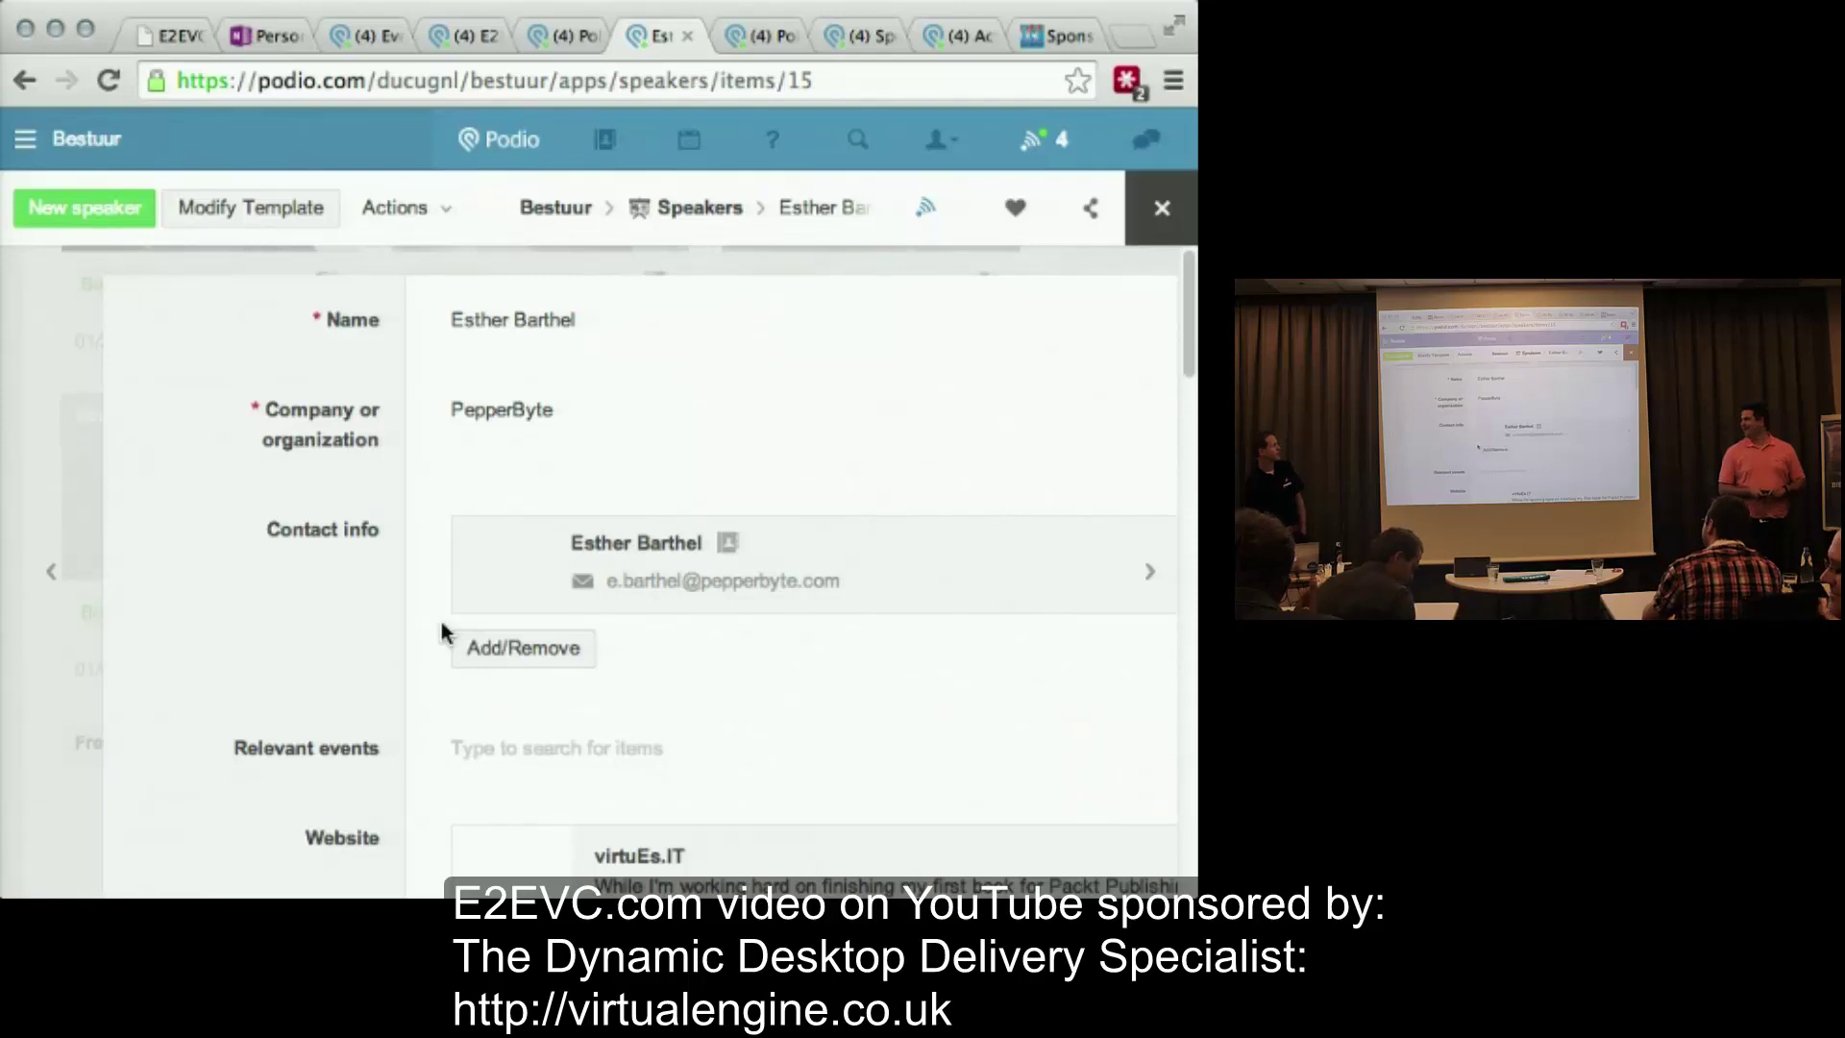
# - Search the speaker's Relevant events field for "vierde" and link the Vierde DuCUG evenement item
pyautogui.scroll(-2, 444, 630)
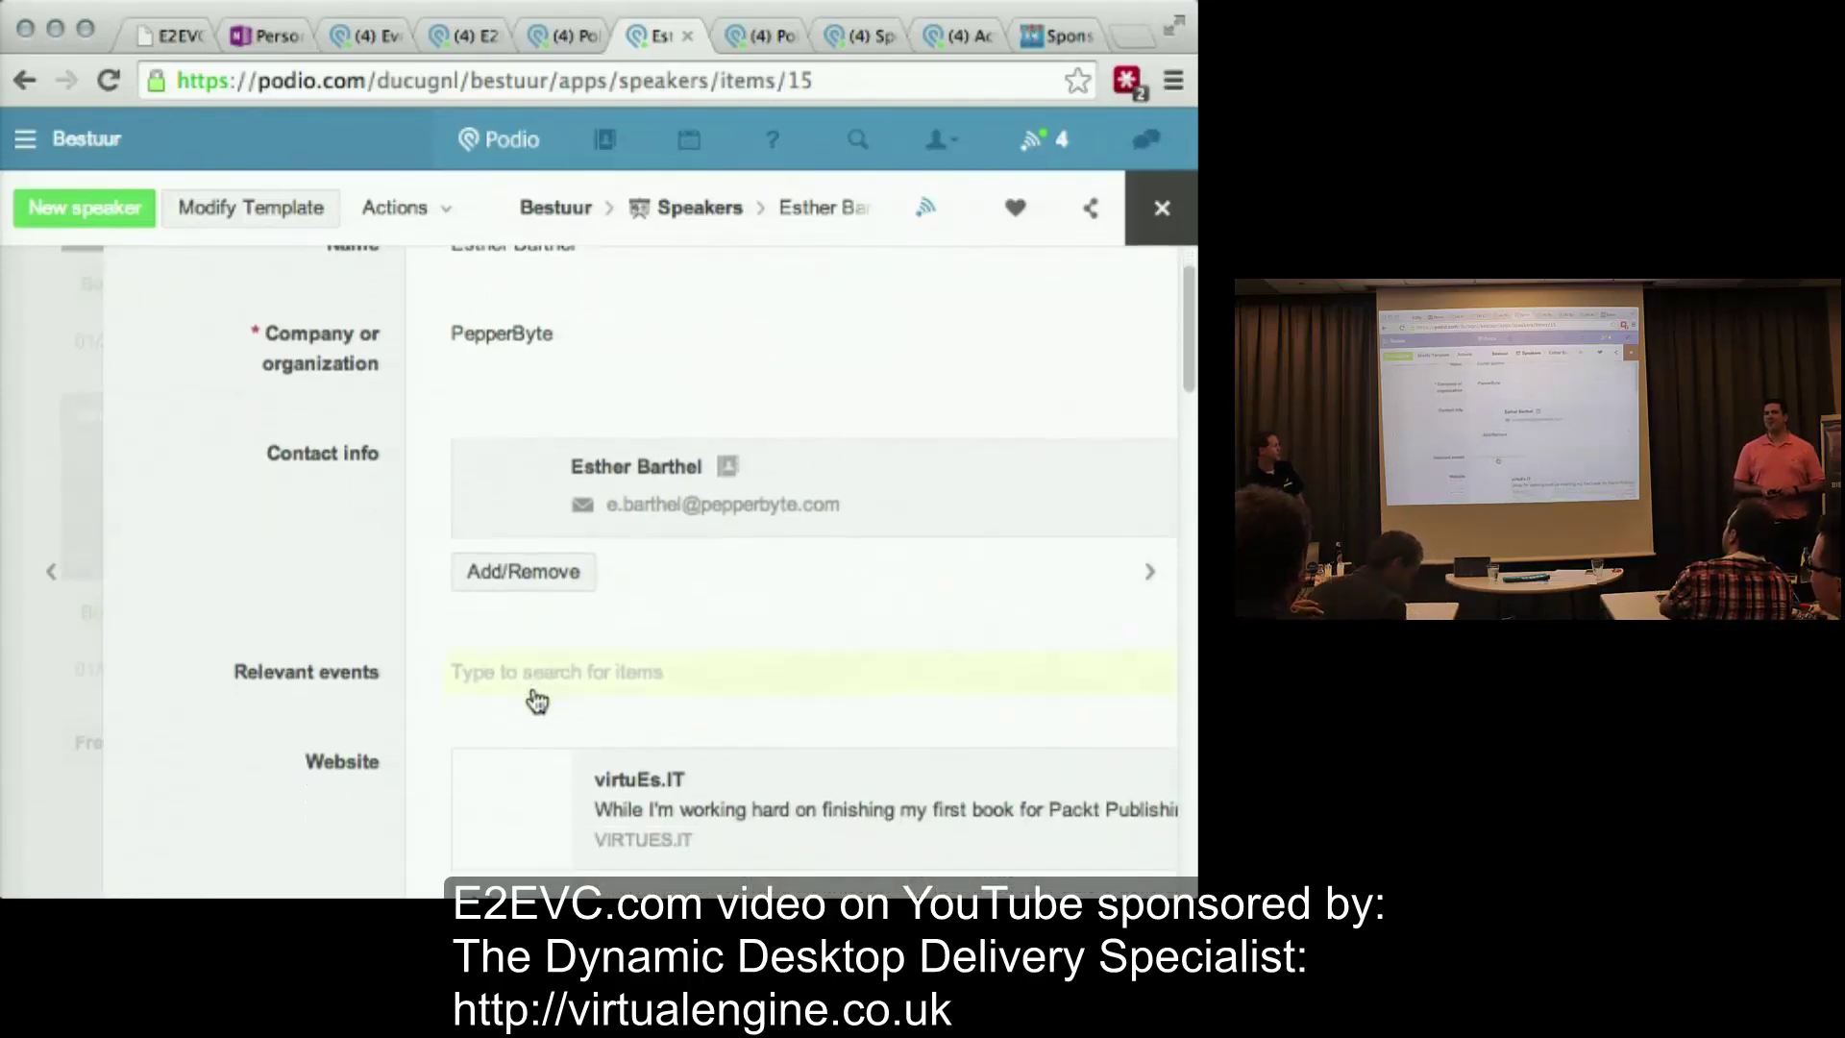
pyautogui.scroll(-3, 537, 702)
pyautogui.scroll(2, 529, 692)
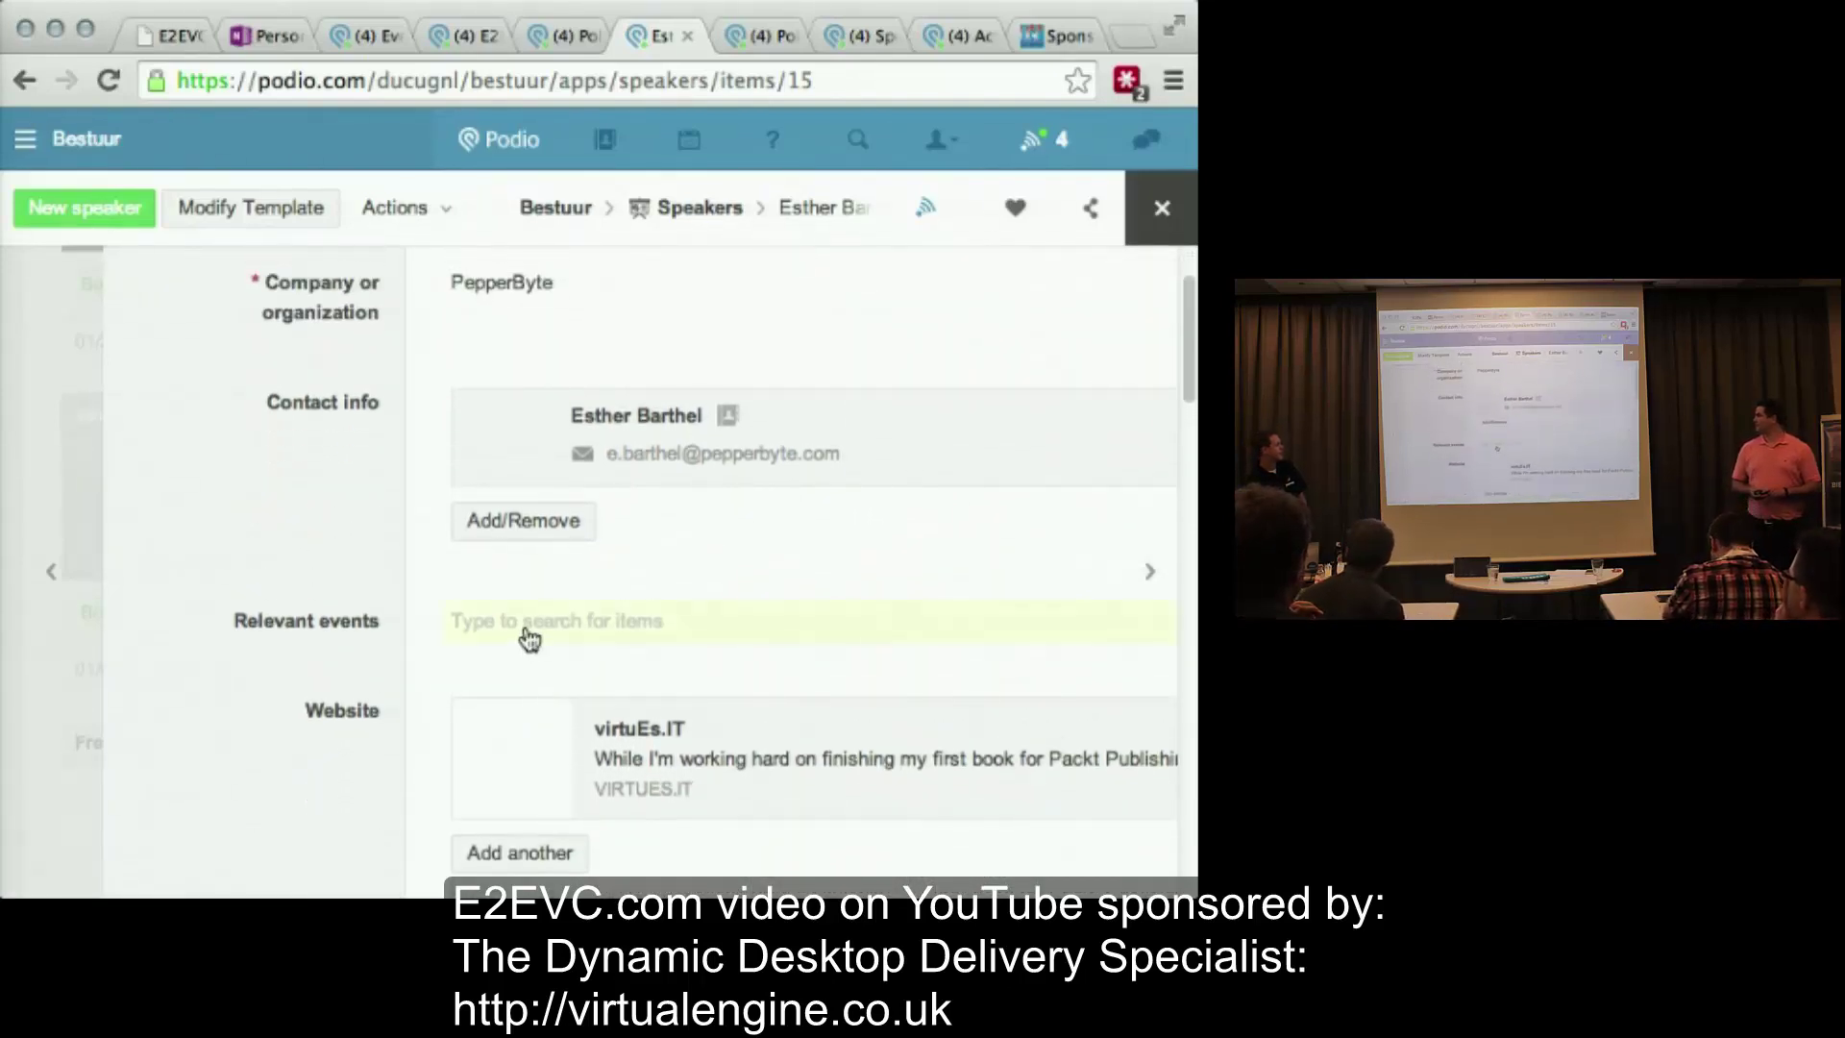
pyautogui.scroll(3, 498, 620)
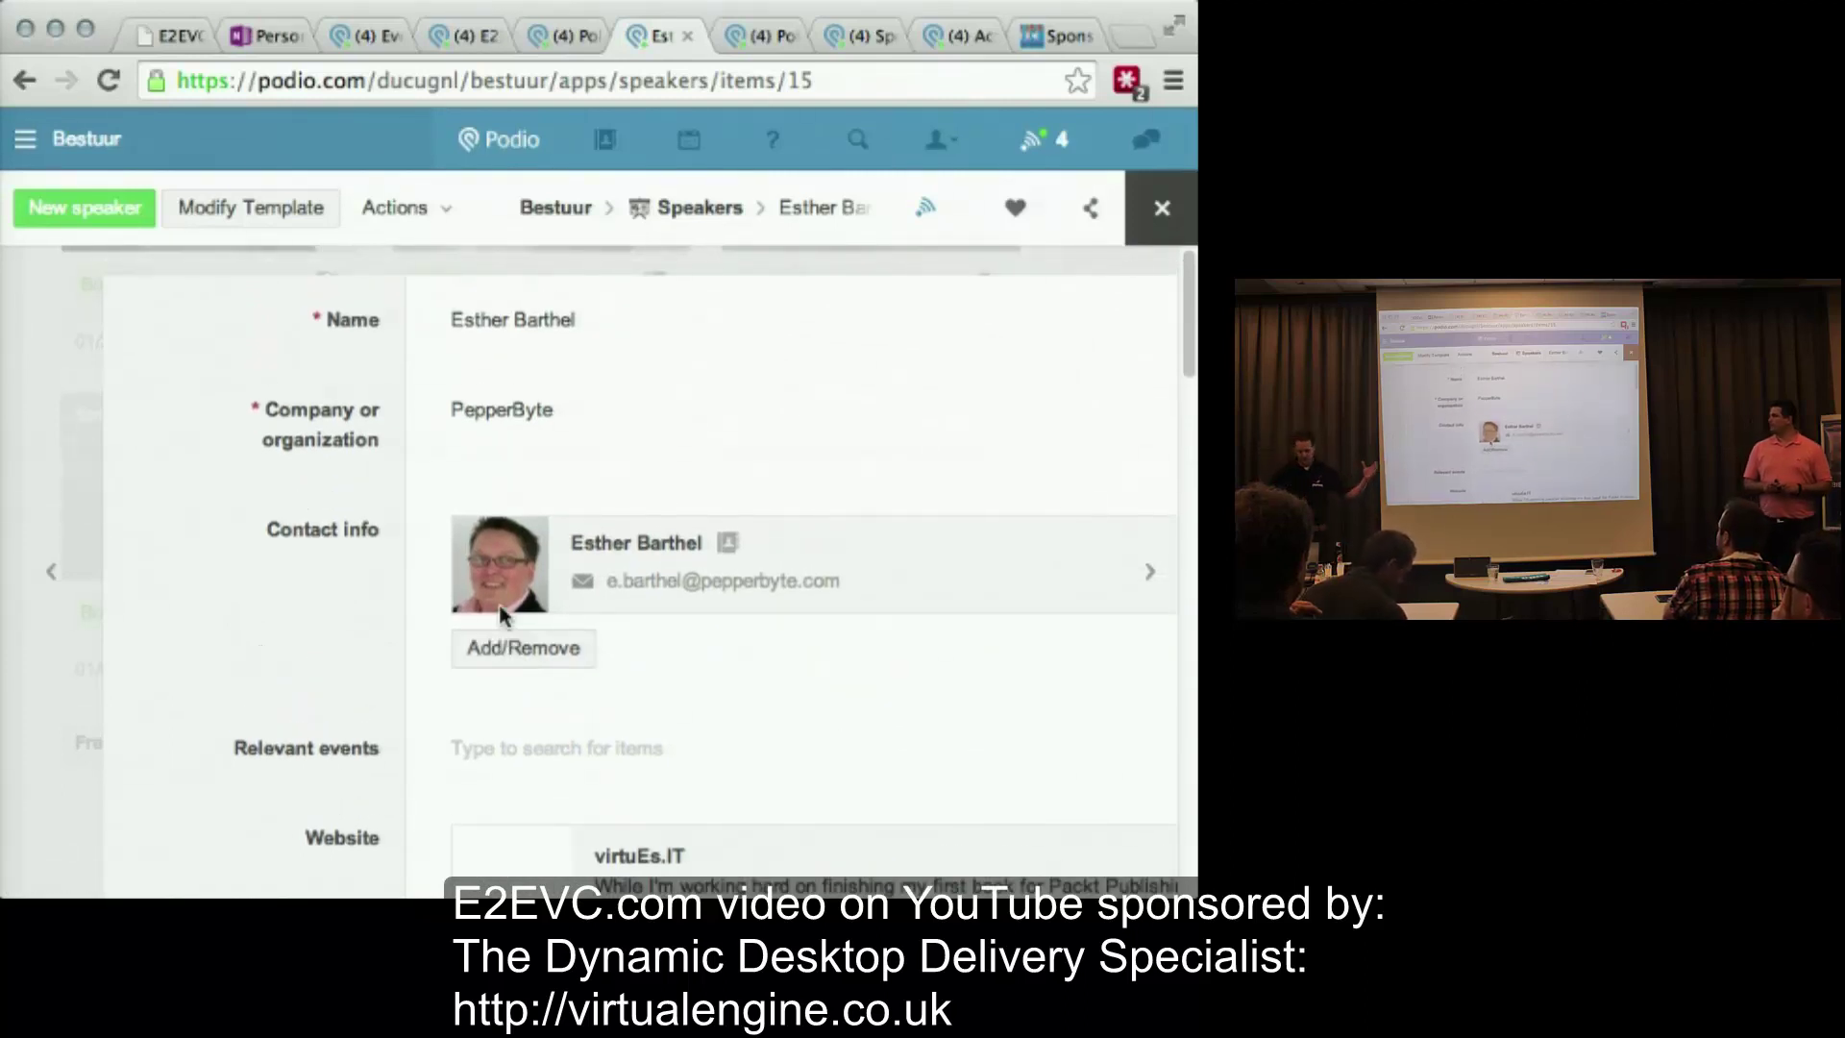
pyautogui.scroll(-2, 501, 615)
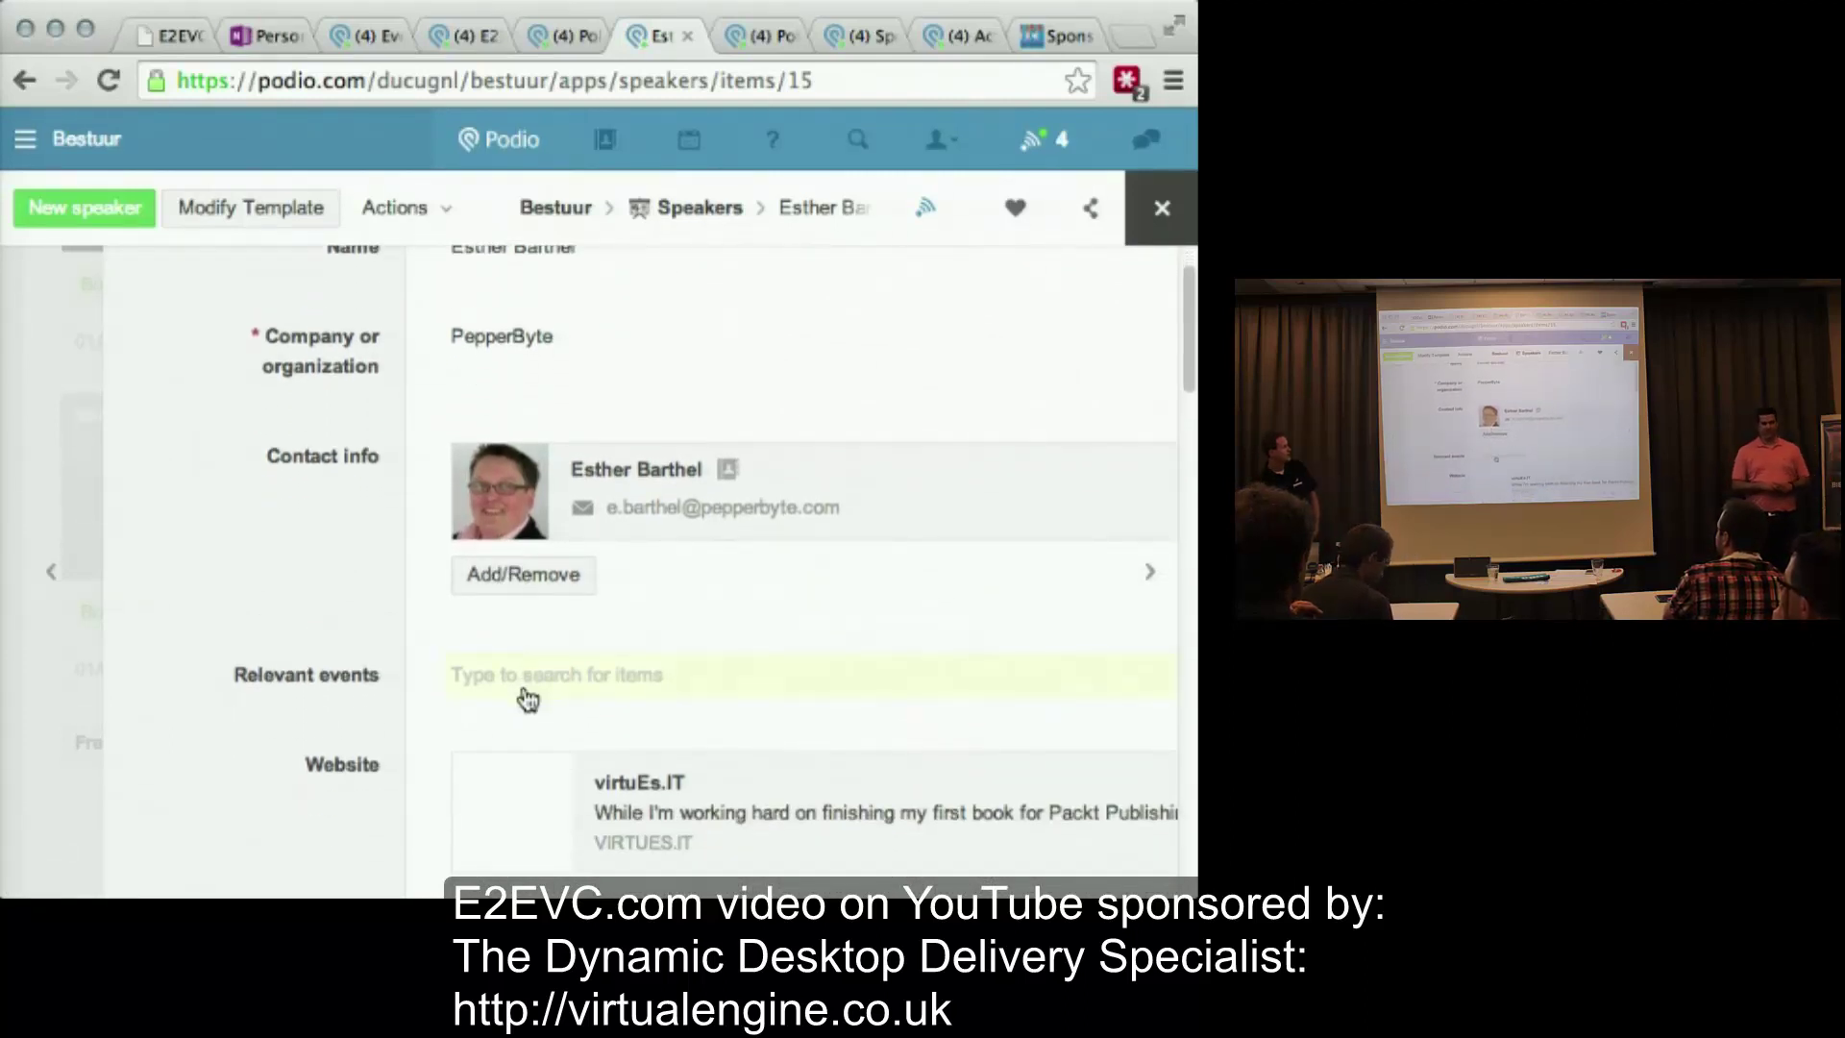
pyautogui.click(527, 684)
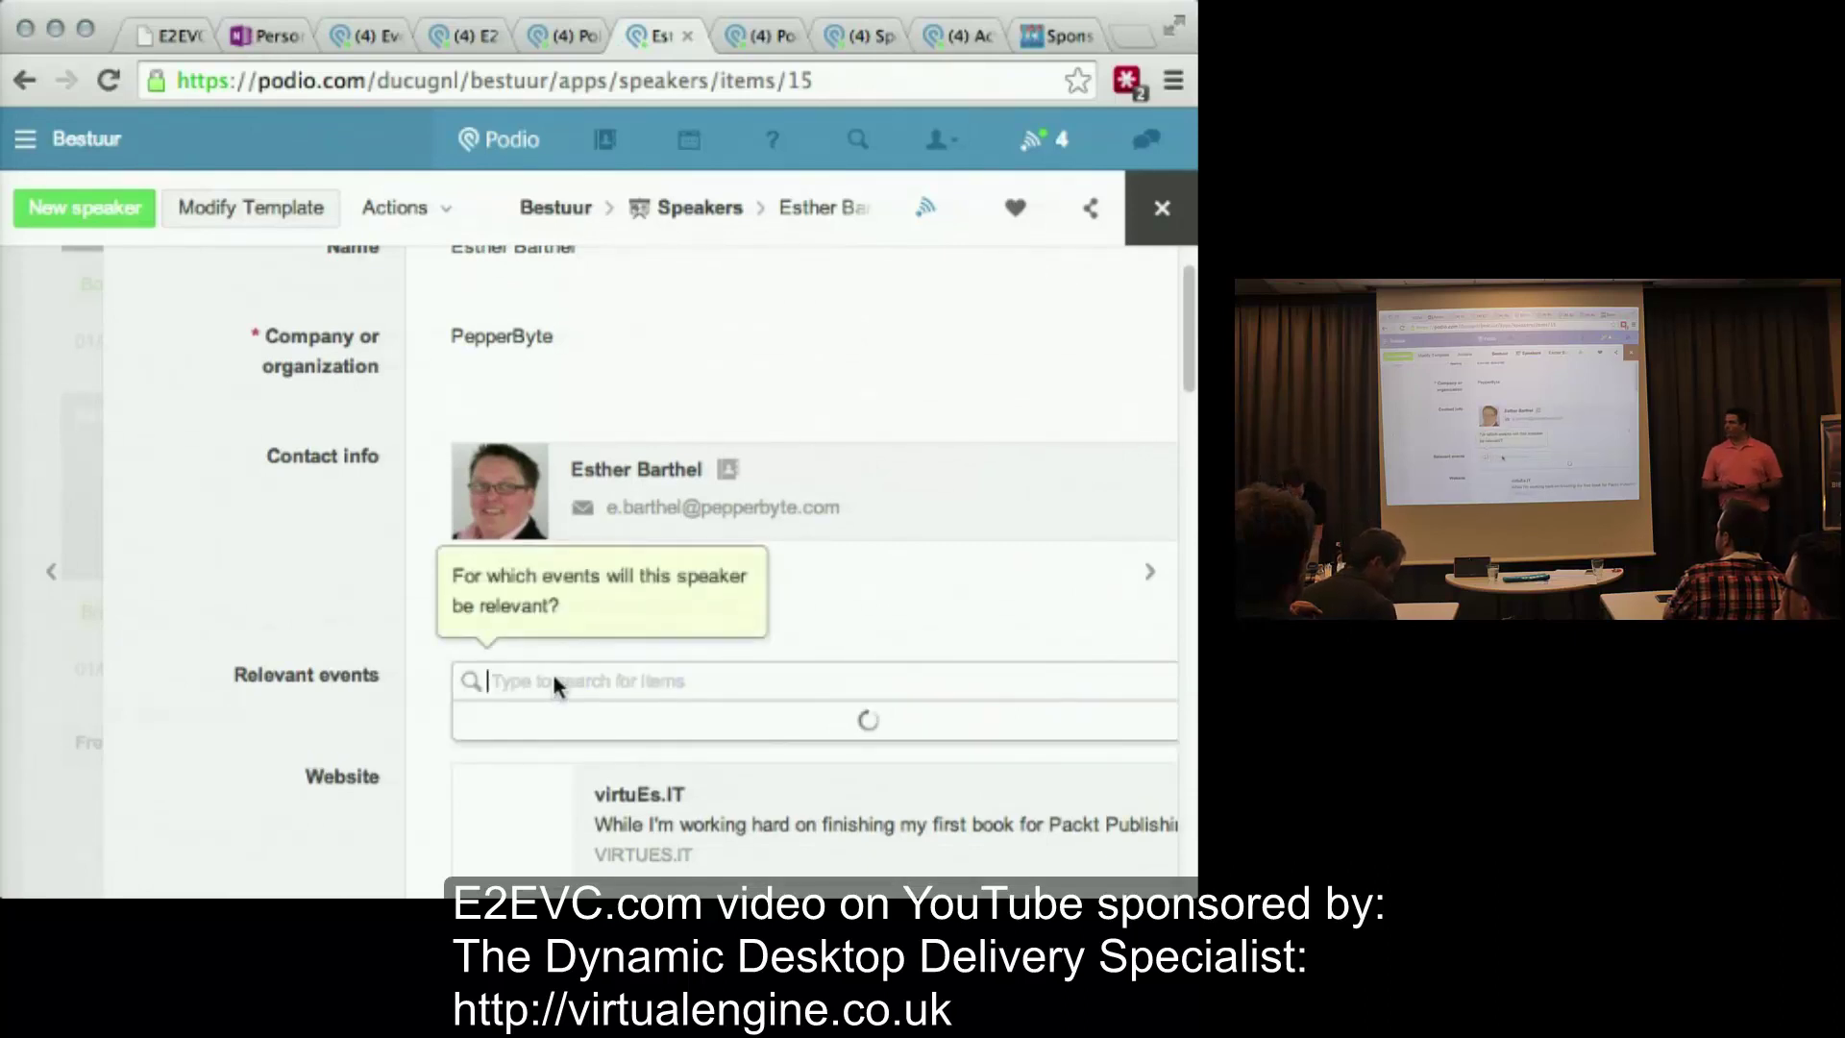
pyautogui.write('vierde')
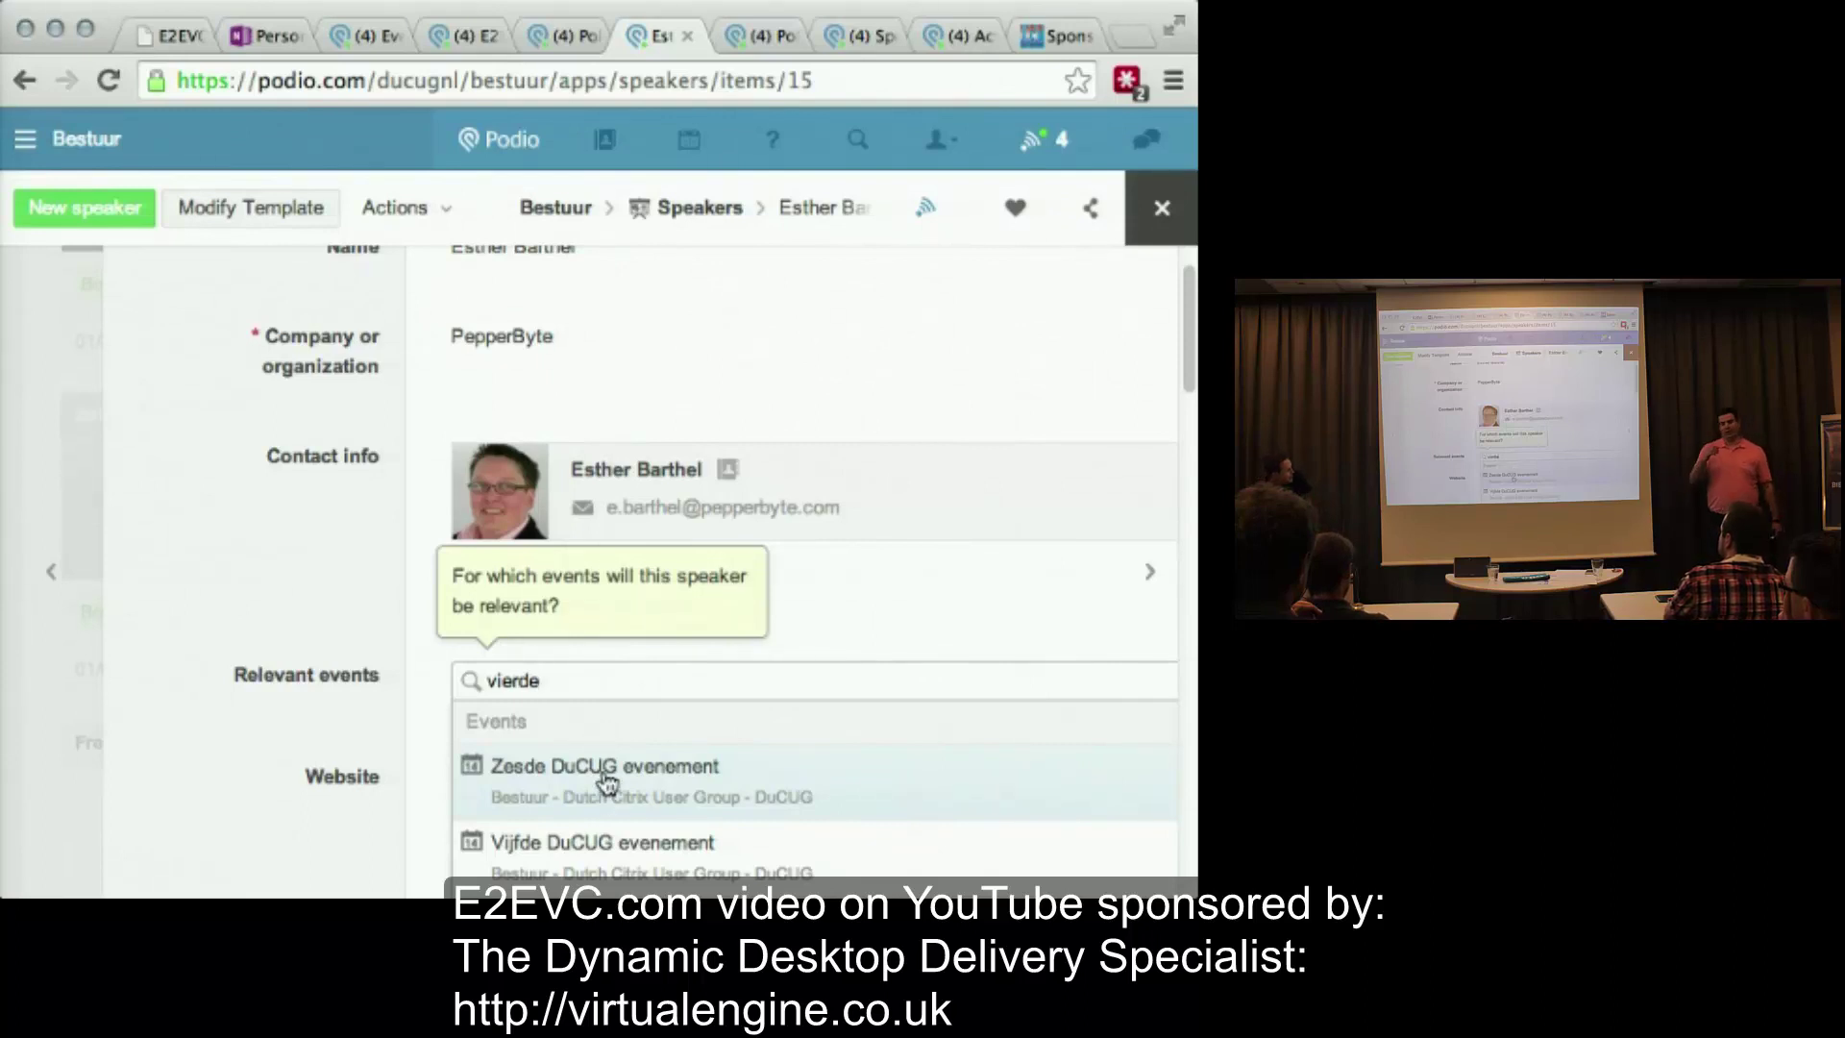
pyautogui.scroll(-1, 607, 826)
pyautogui.click(605, 822)
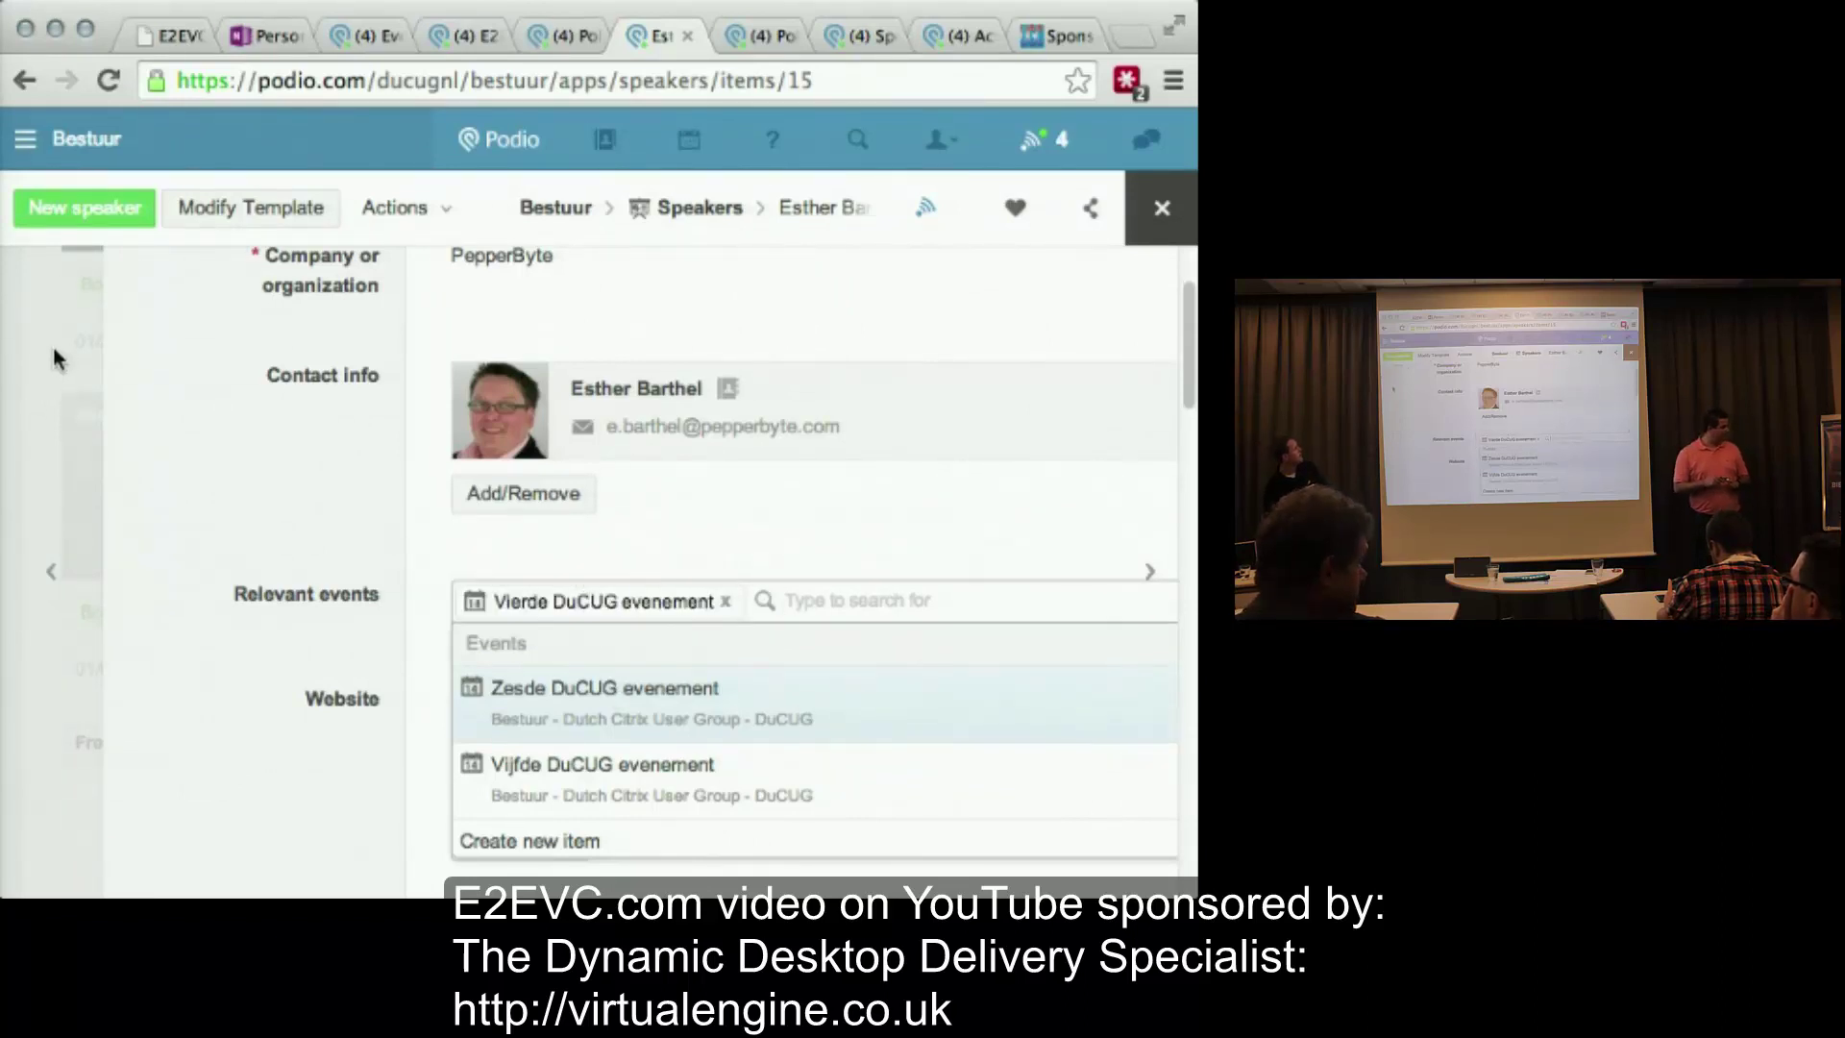
# - Examine the Status 2013, Status 2014 and Website columns of the All Sponsors table in the Bestuur workspace
pyautogui.click(768, 38)
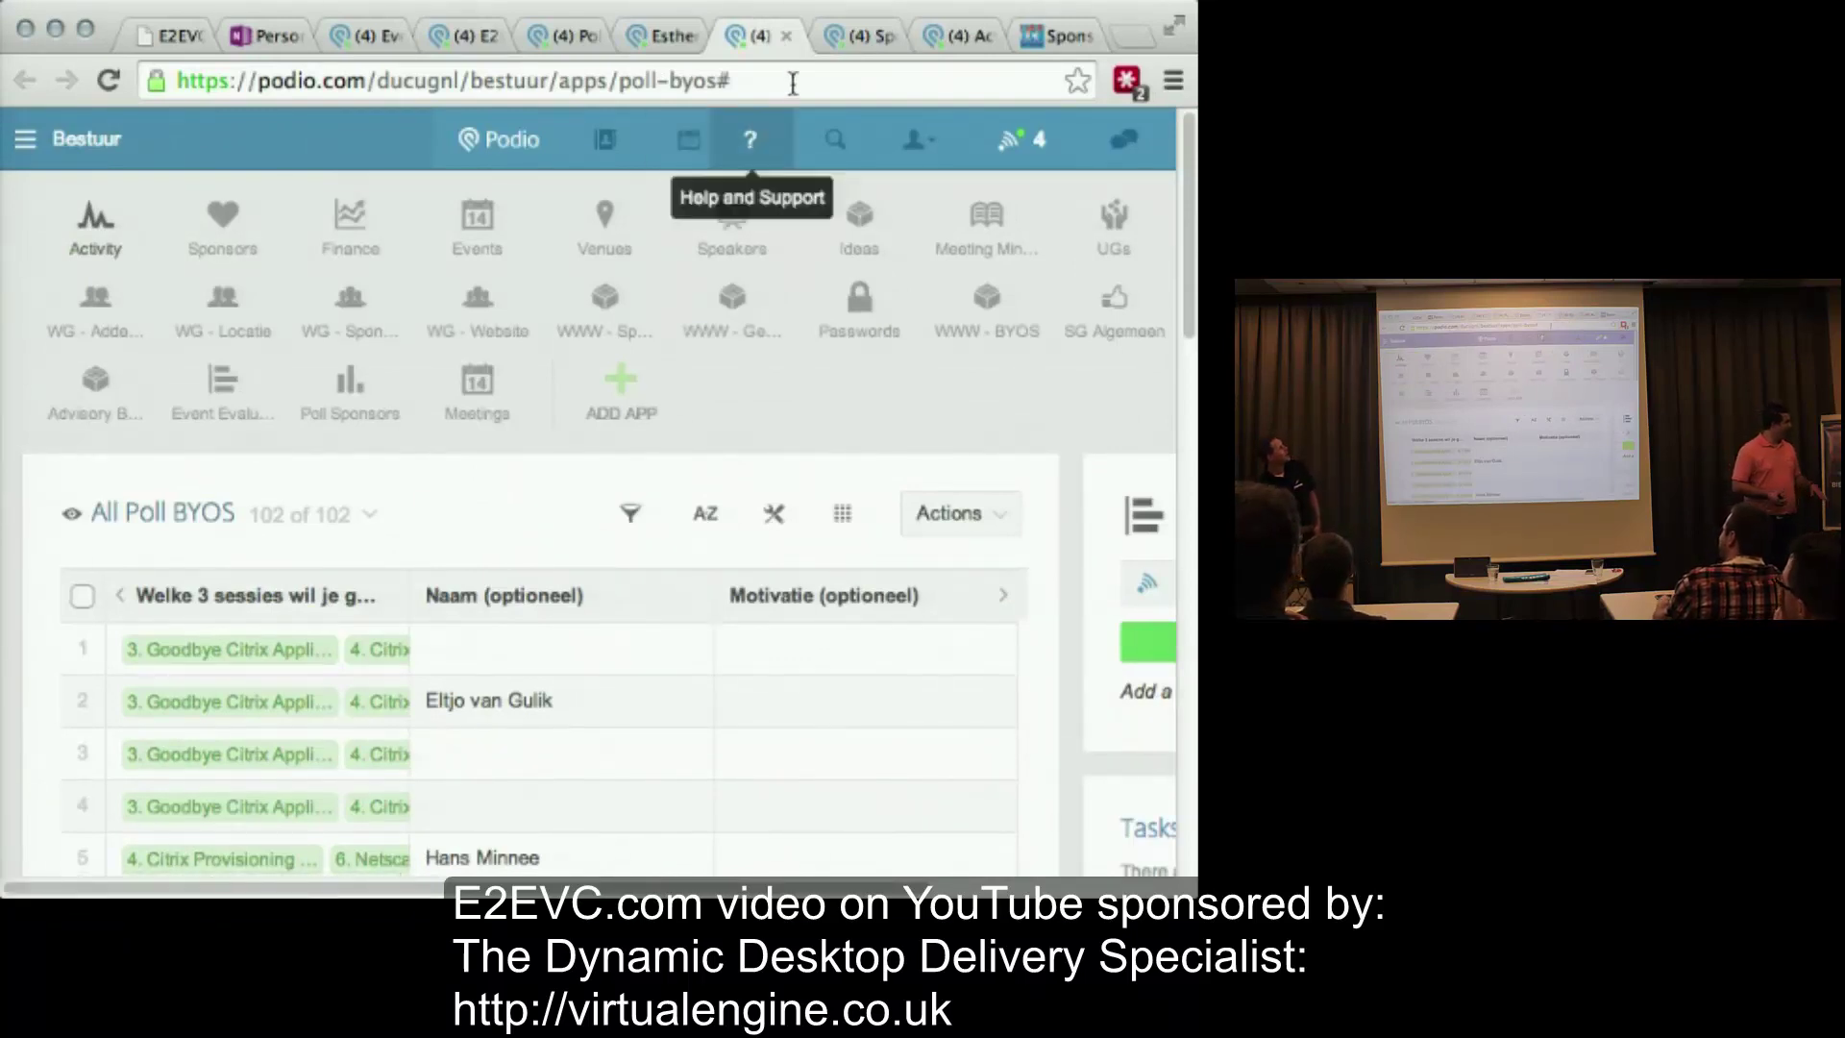
pyautogui.click(853, 37)
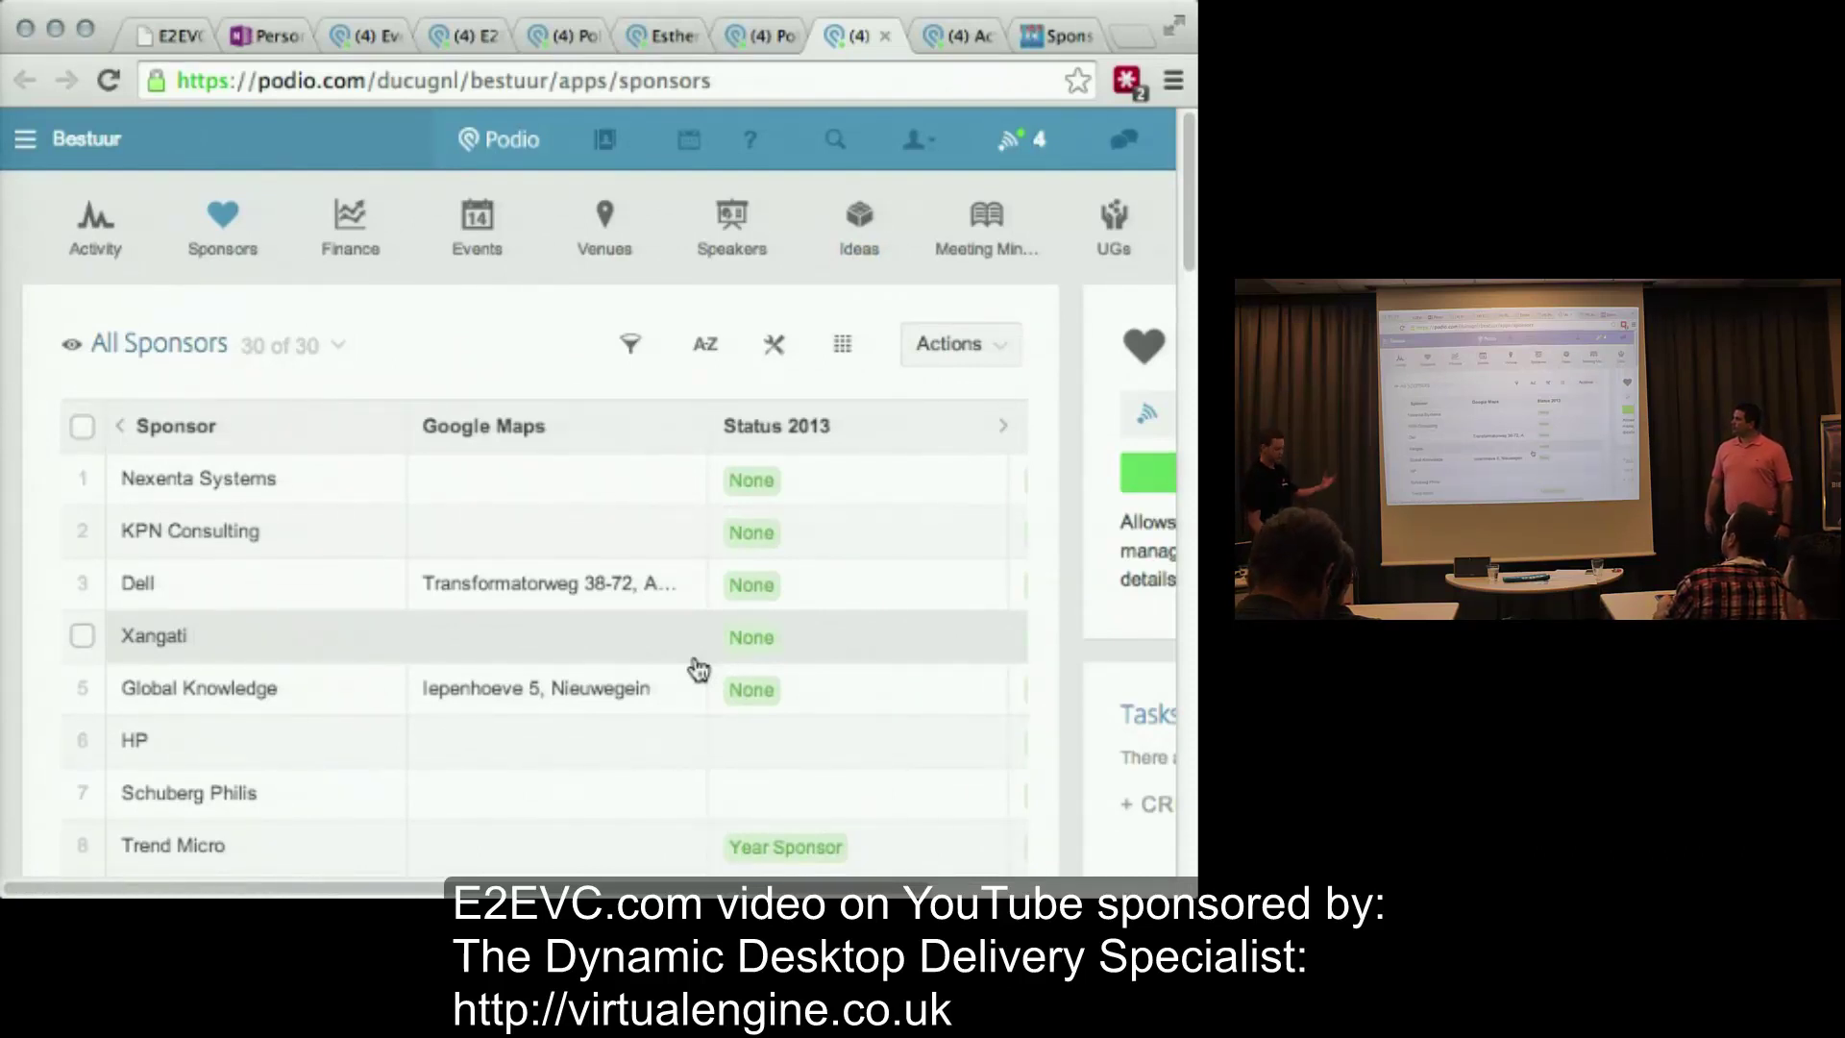
pyautogui.hscroll(3, 698, 669)
pyautogui.hscroll(2, 716, 634)
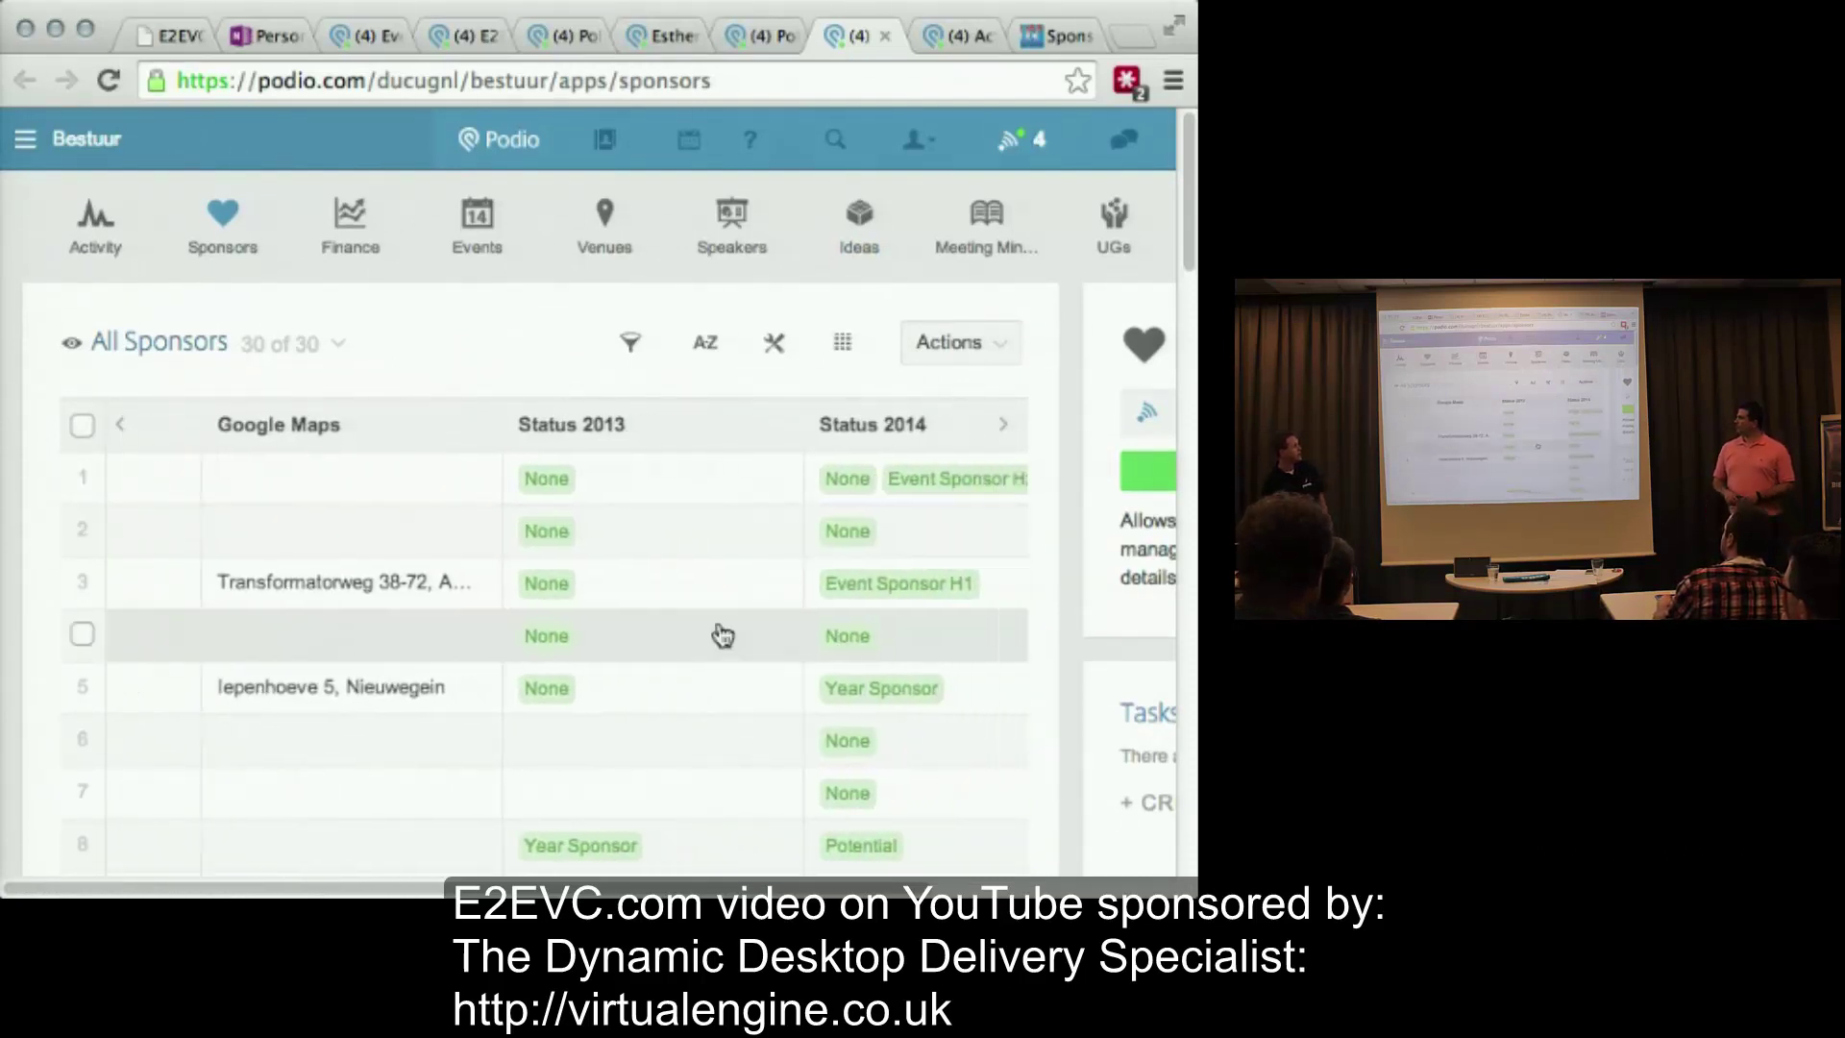
pyautogui.hscroll(2, 634, 630)
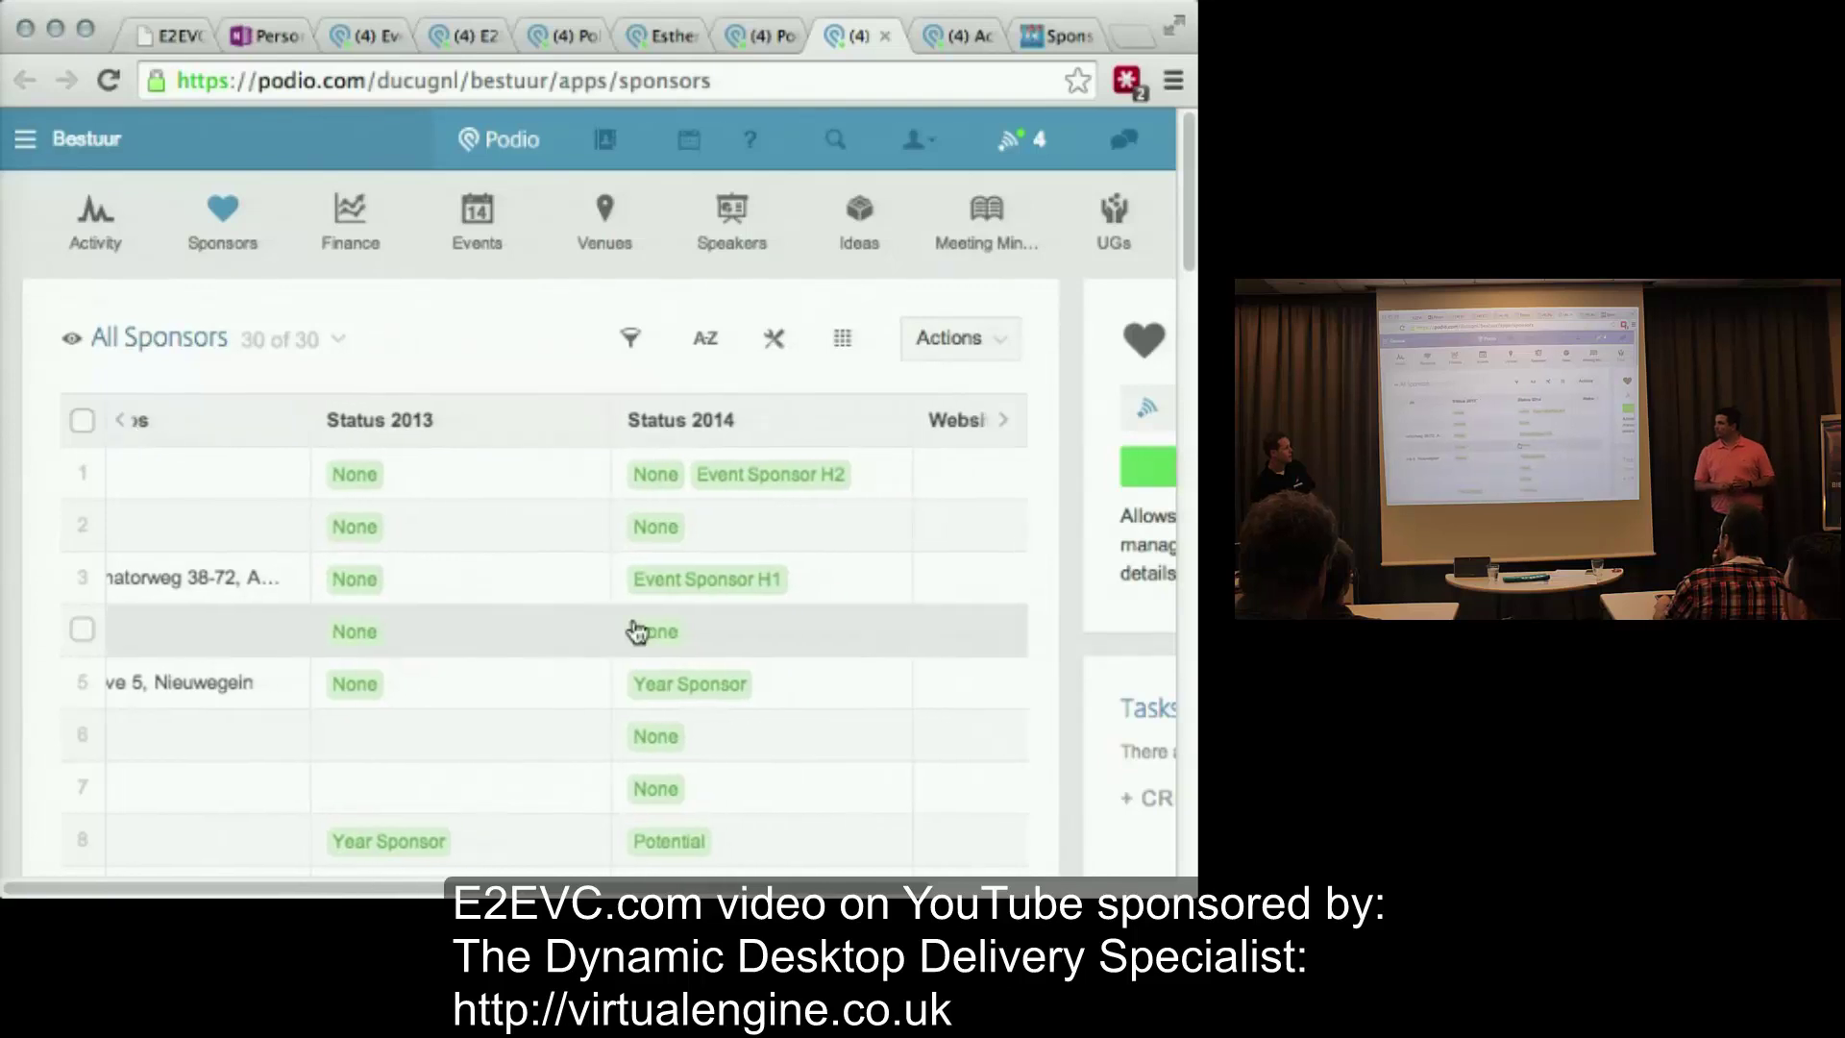
pyautogui.scroll(-1, 755, 855)
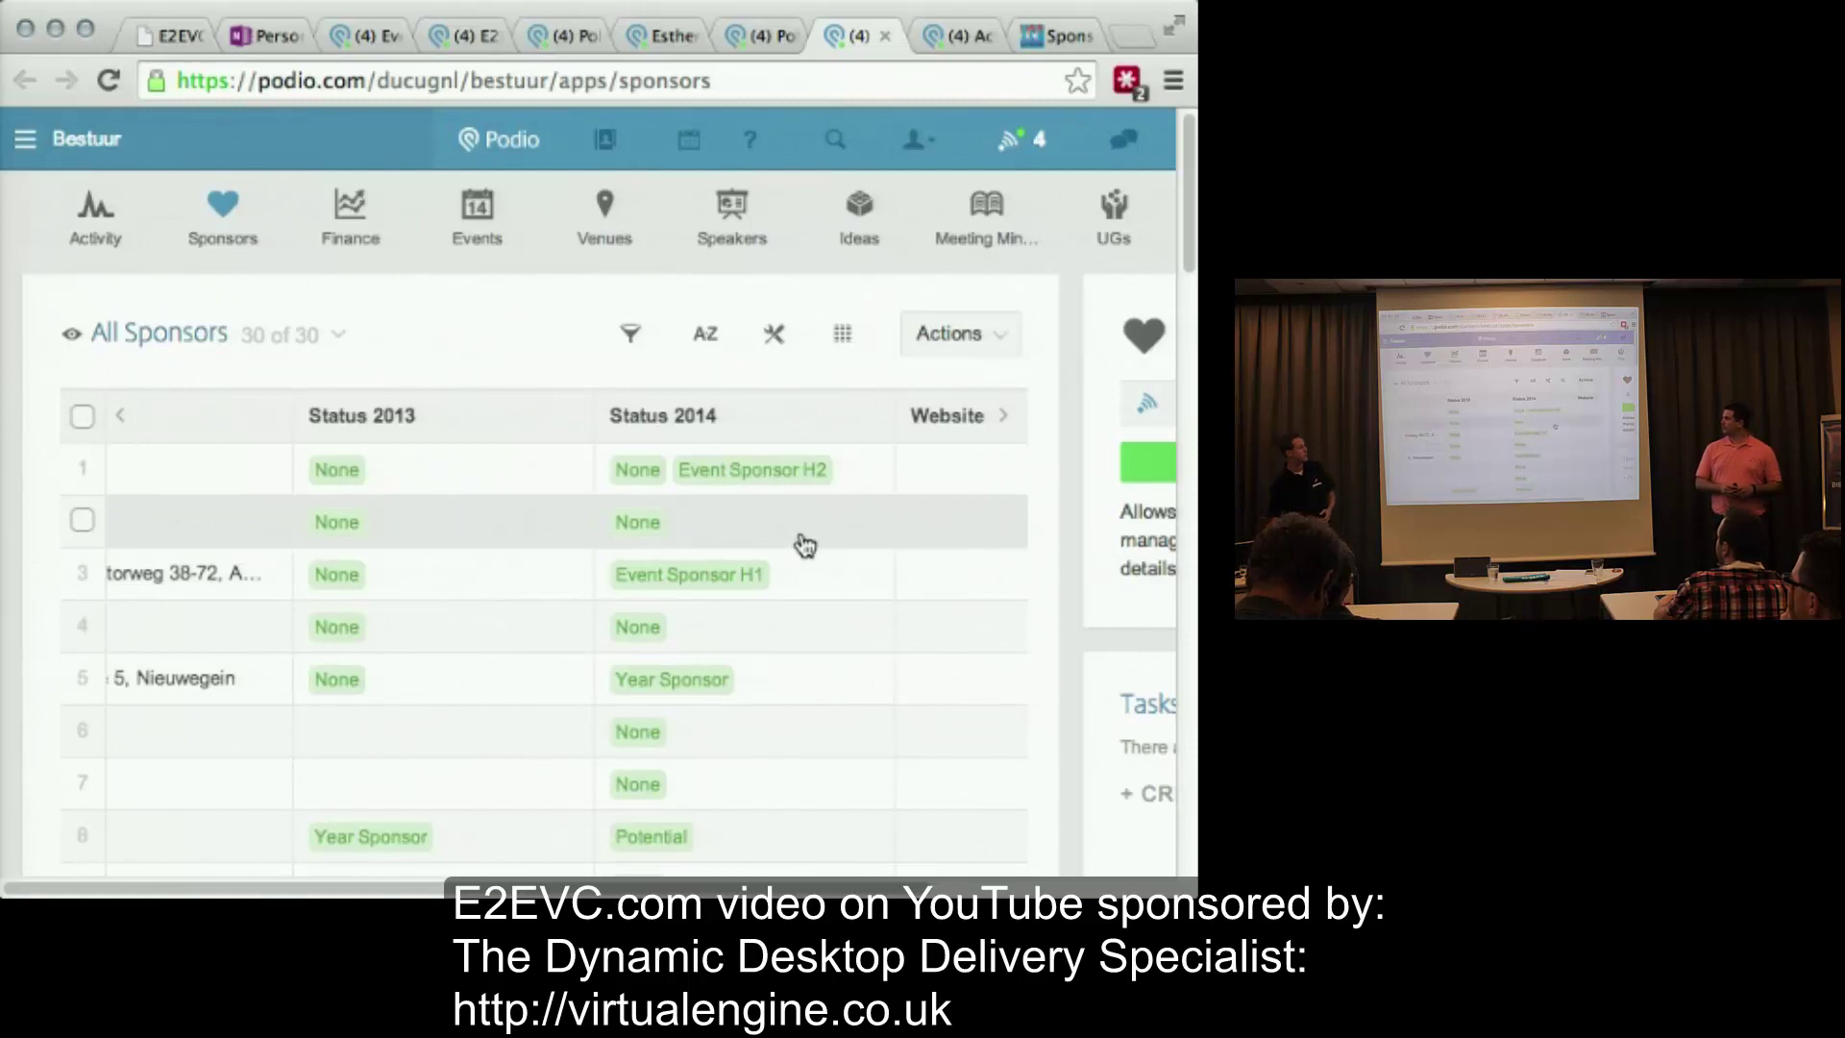
pyautogui.hscroll(3, 805, 544)
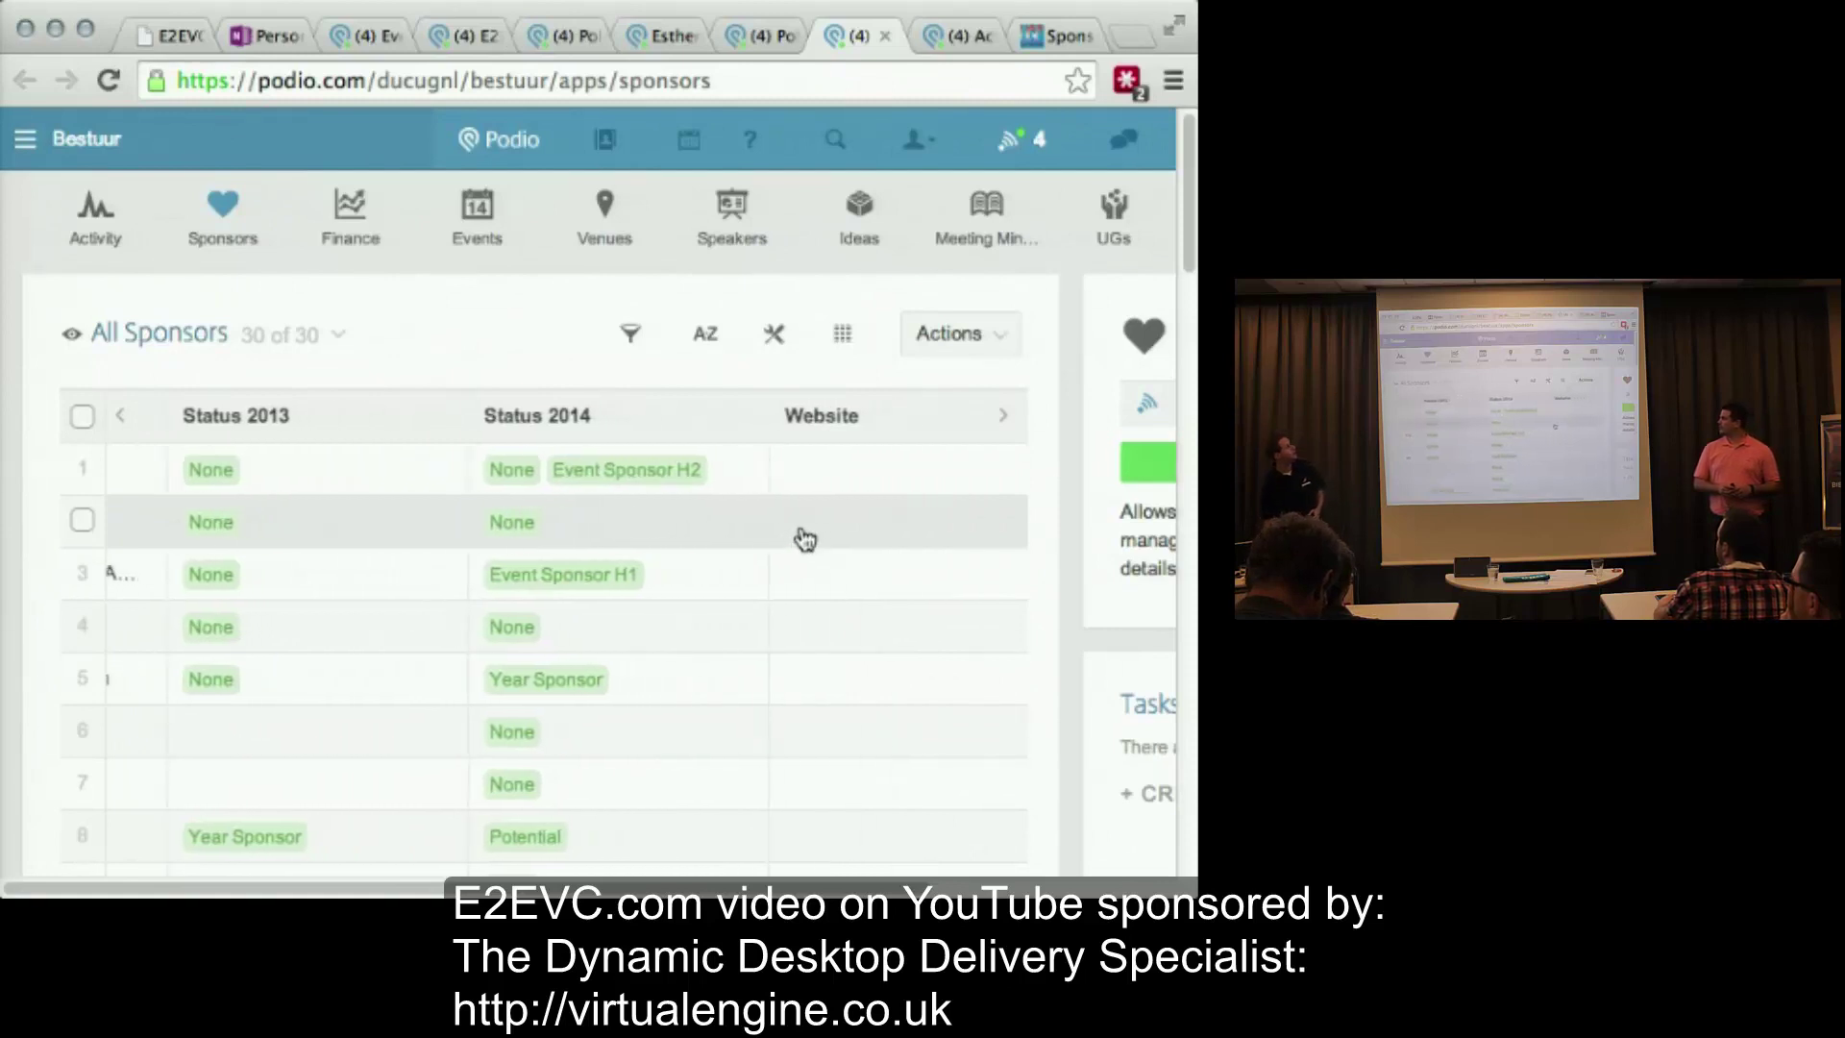
# - Examine the Mijn P&O workspace's activity stream with its salary, laptop and hardware documents and the PepperBudget entries
pyautogui.click(950, 40)
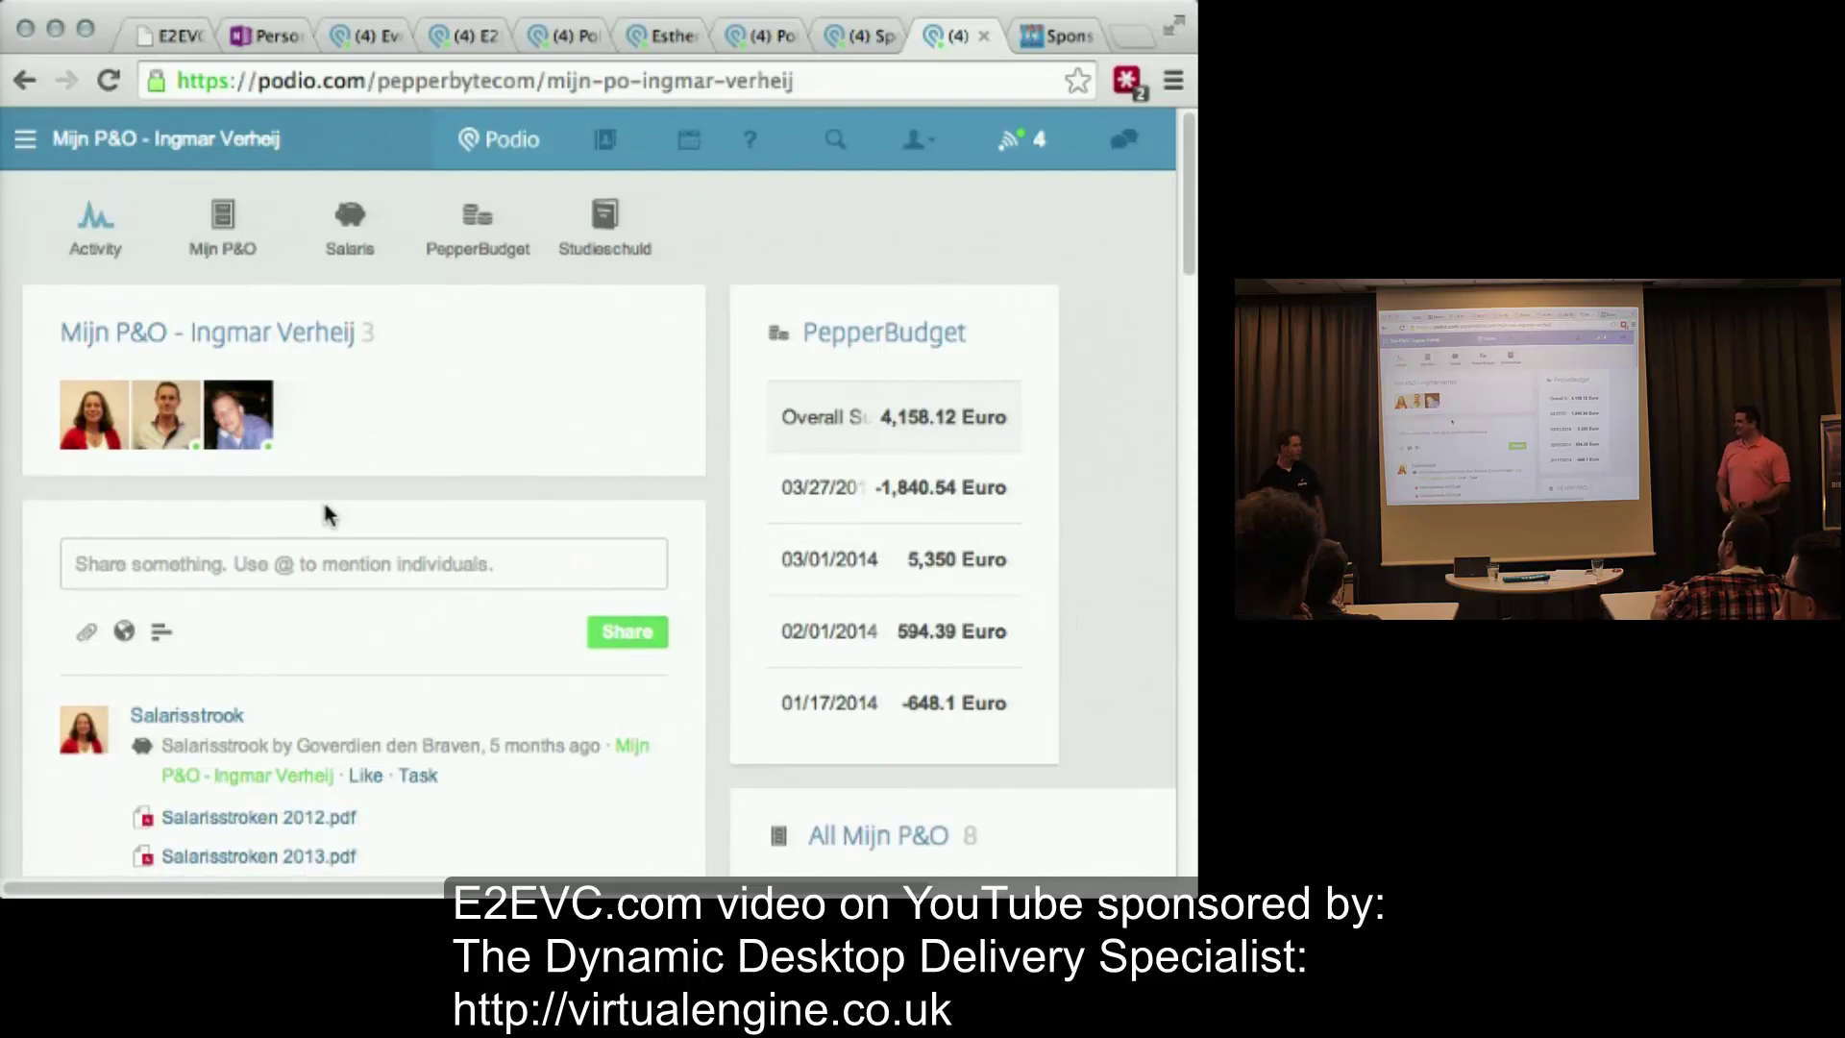
pyautogui.scroll(-3, 327, 634)
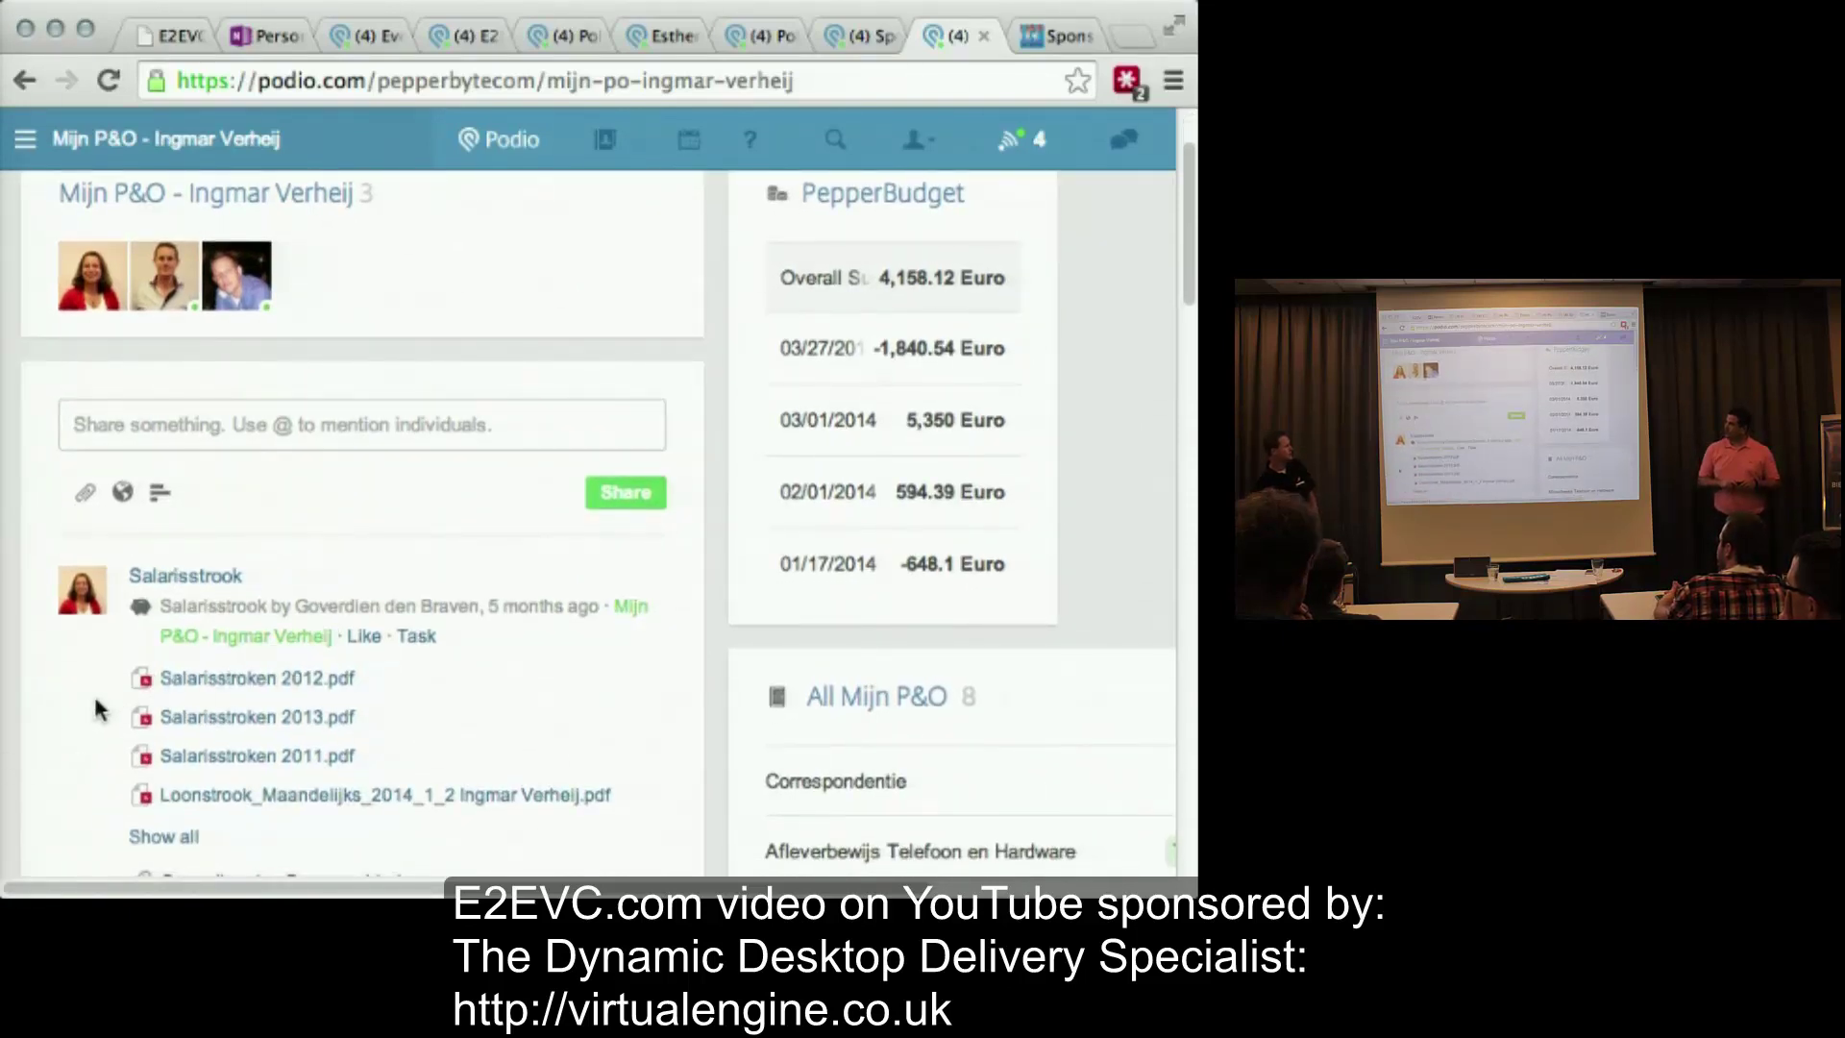
pyautogui.scroll(-2, 98, 707)
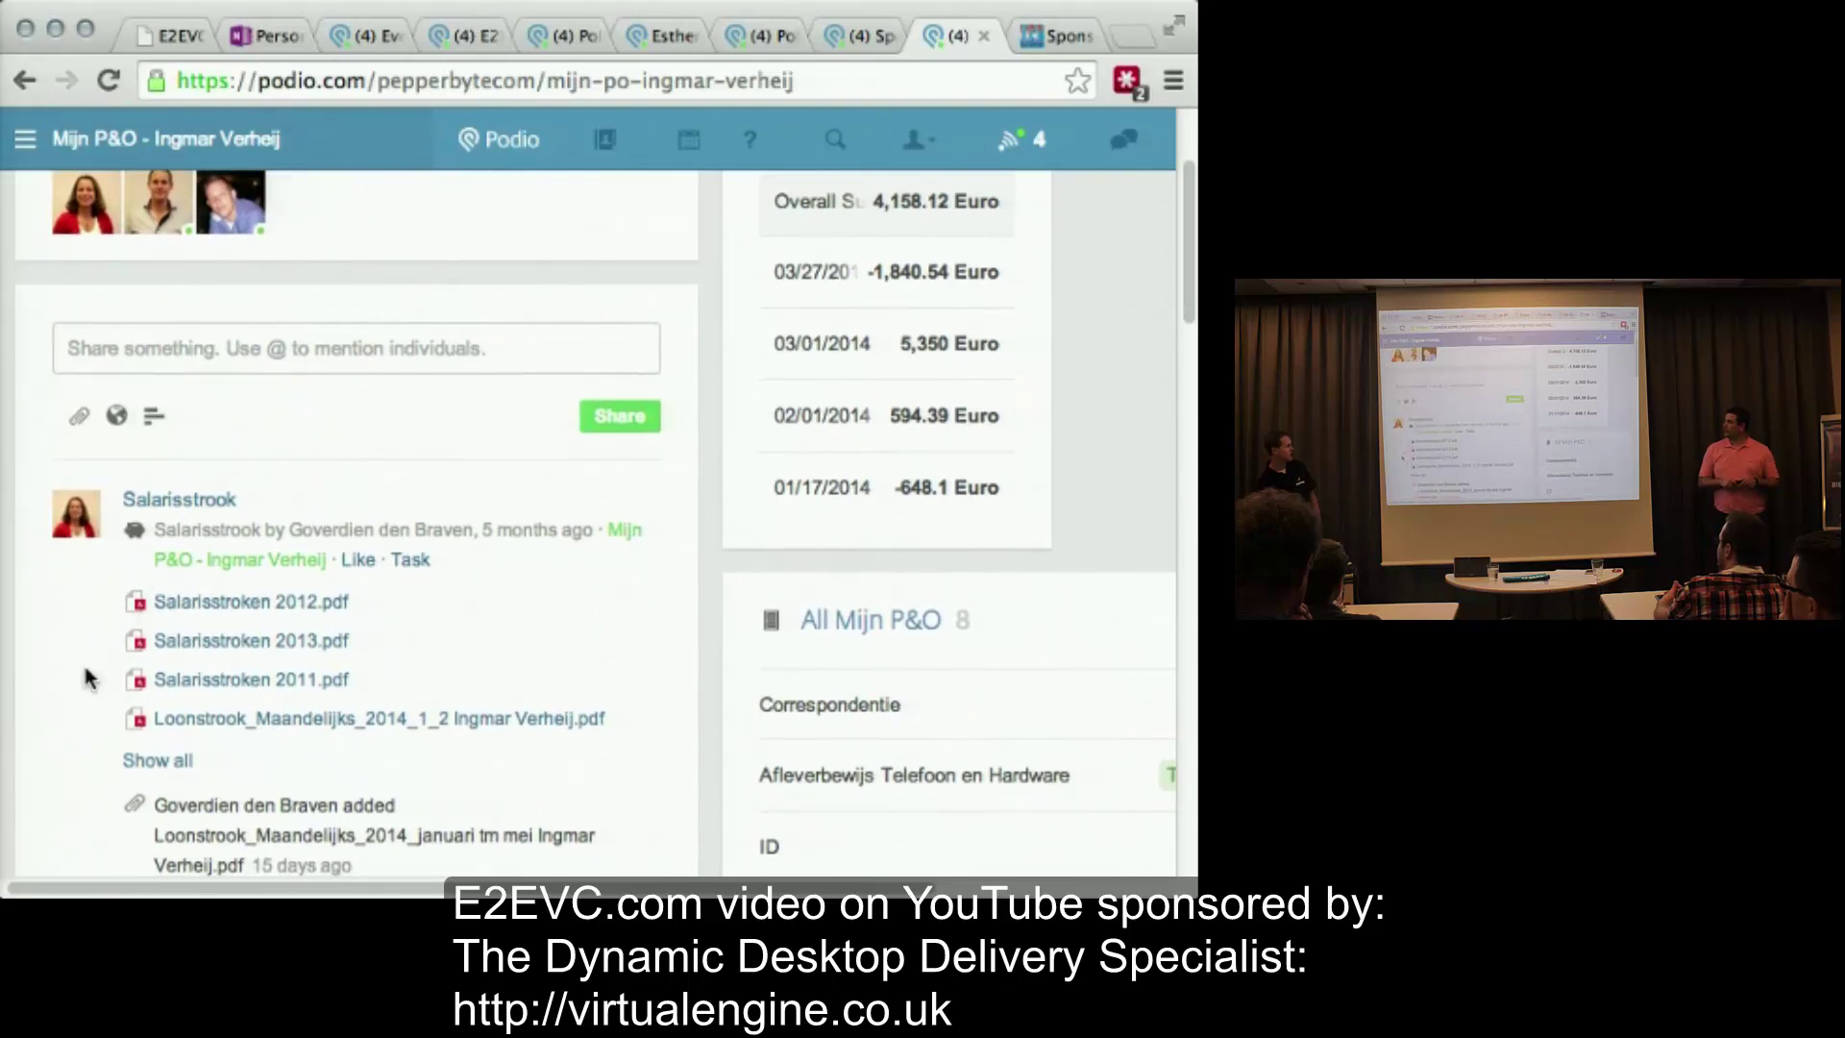
pyautogui.scroll(-12, 88, 674)
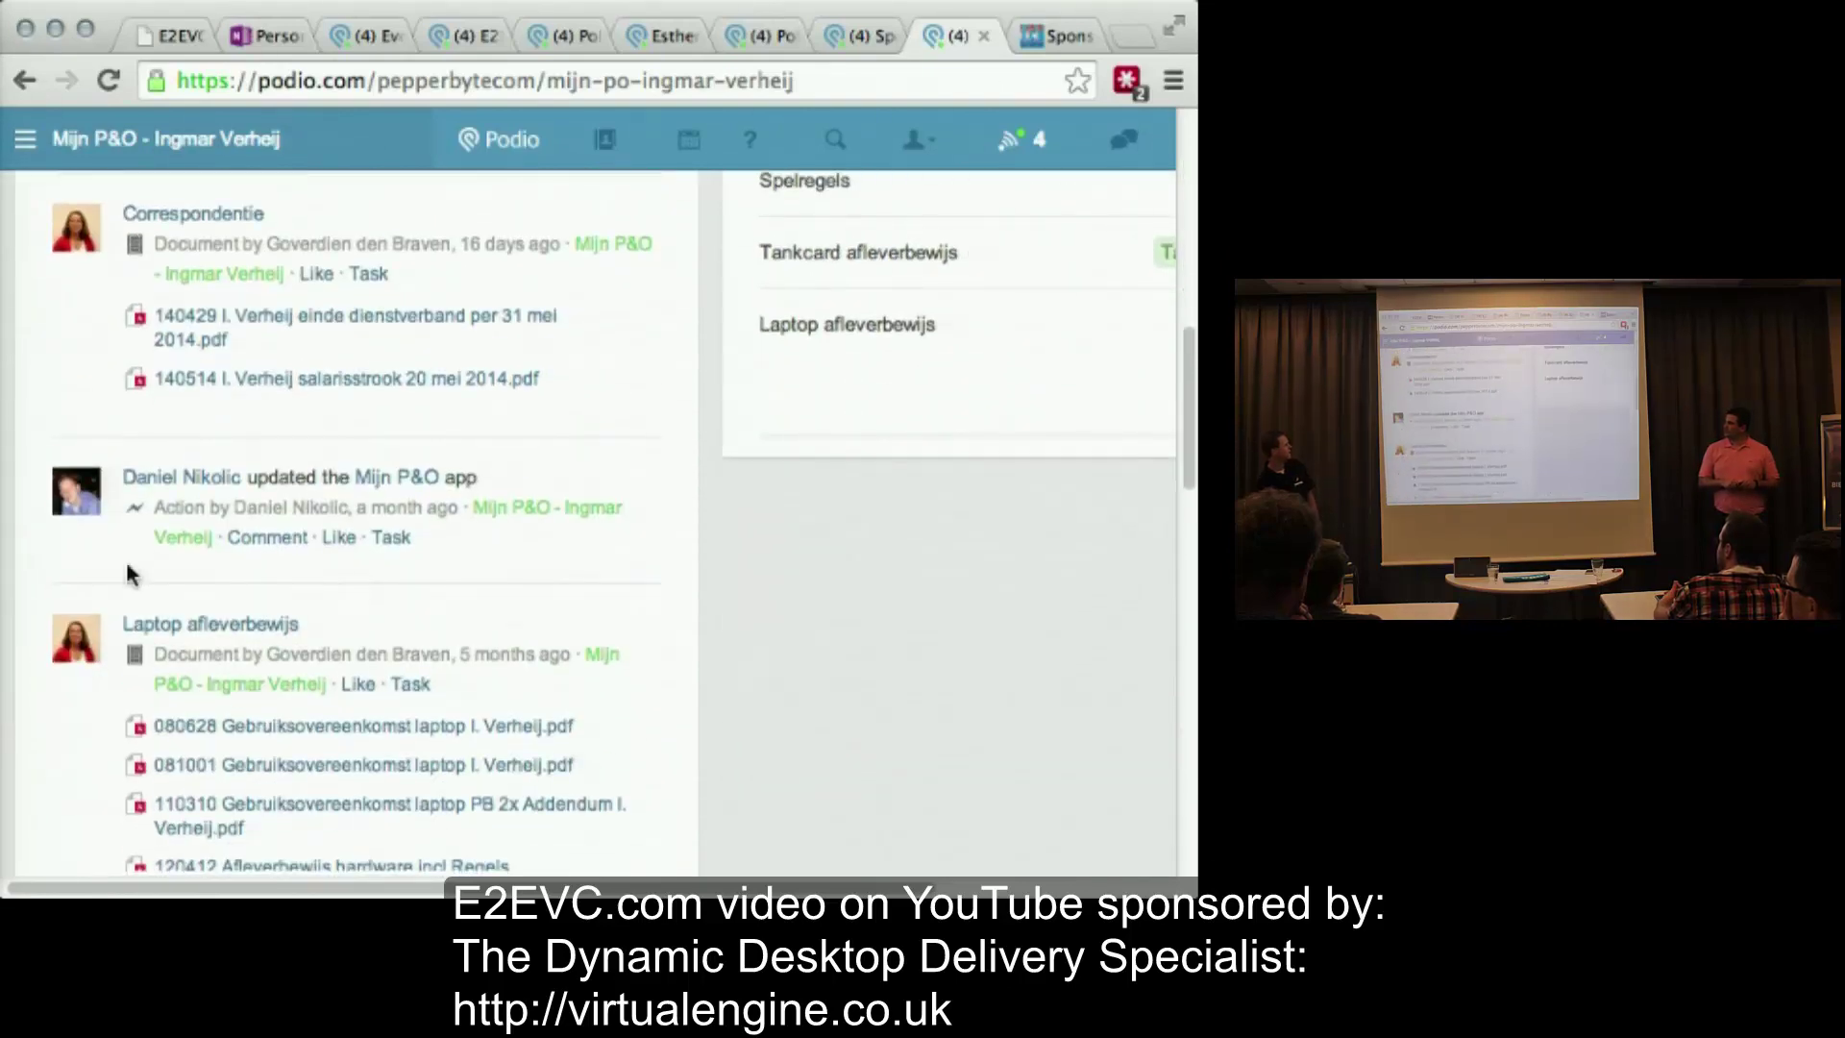
pyautogui.scroll(-4, 204, 534)
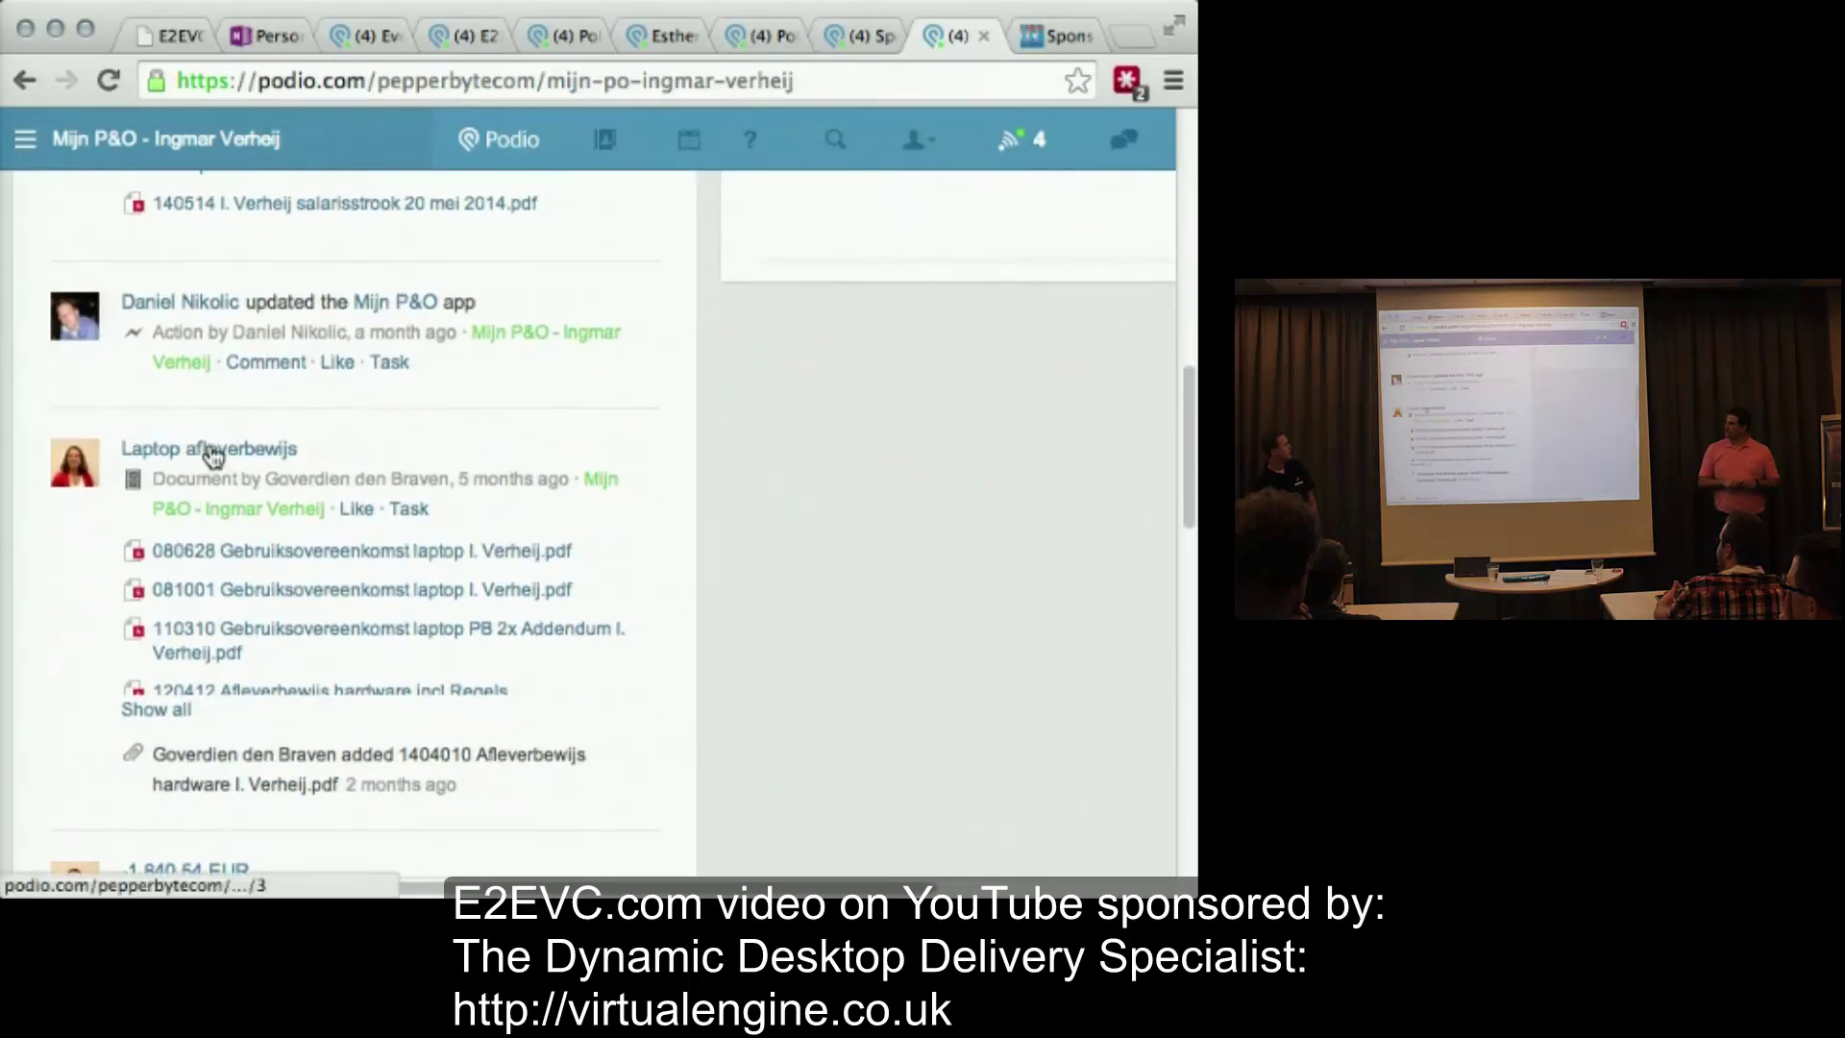
pyautogui.scroll(-8, 281, 701)
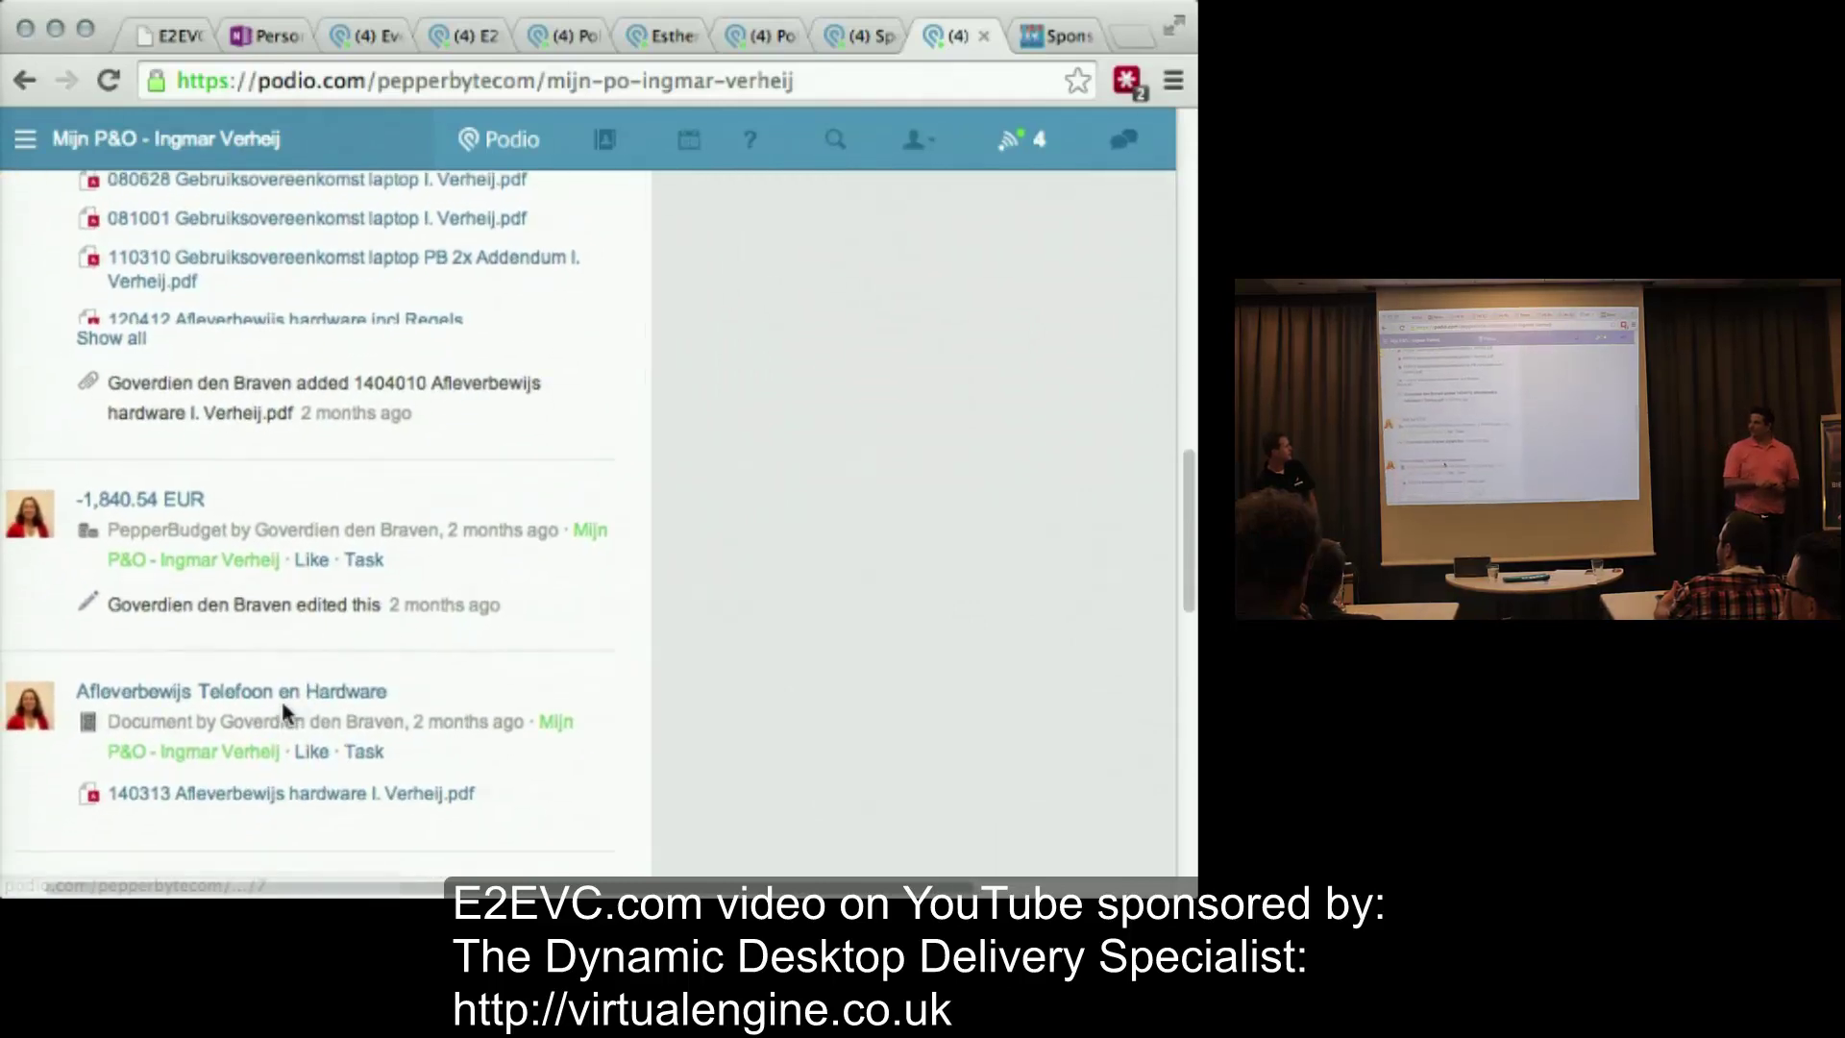
pyautogui.scroll(-4, 184, 663)
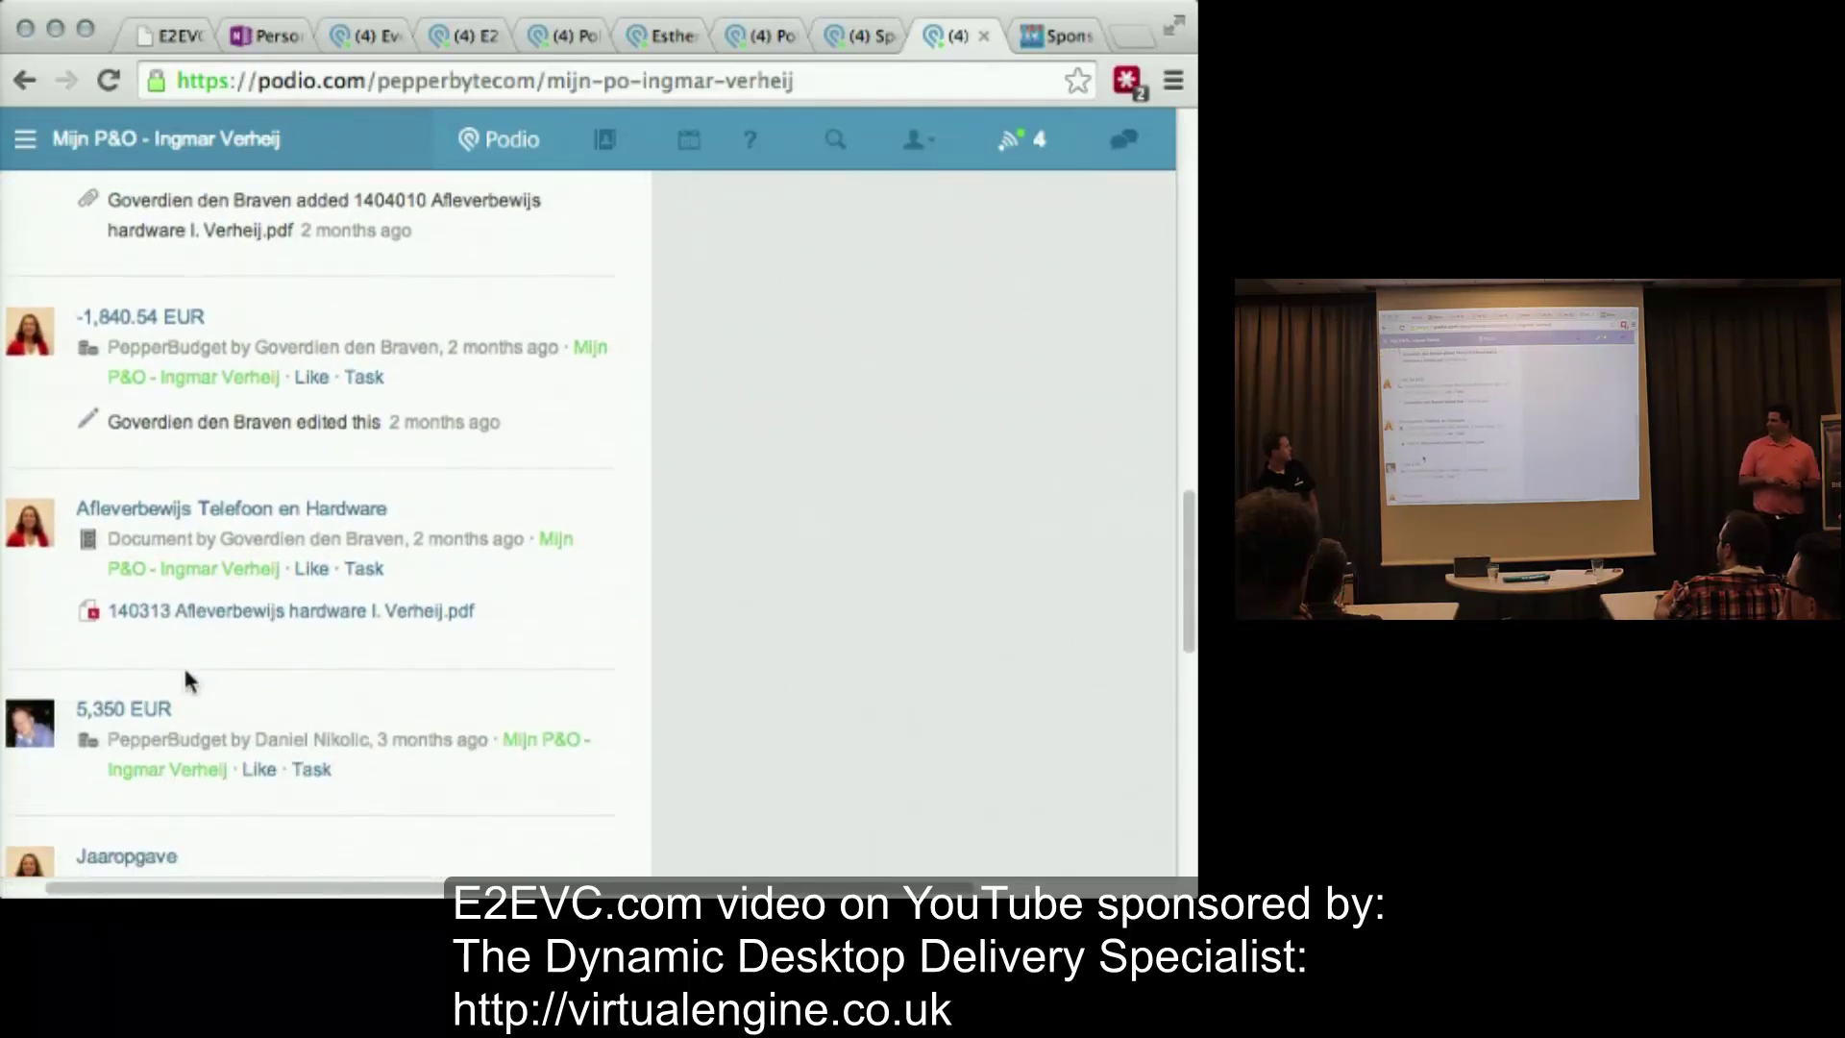
pyautogui.scroll(15, 185, 673)
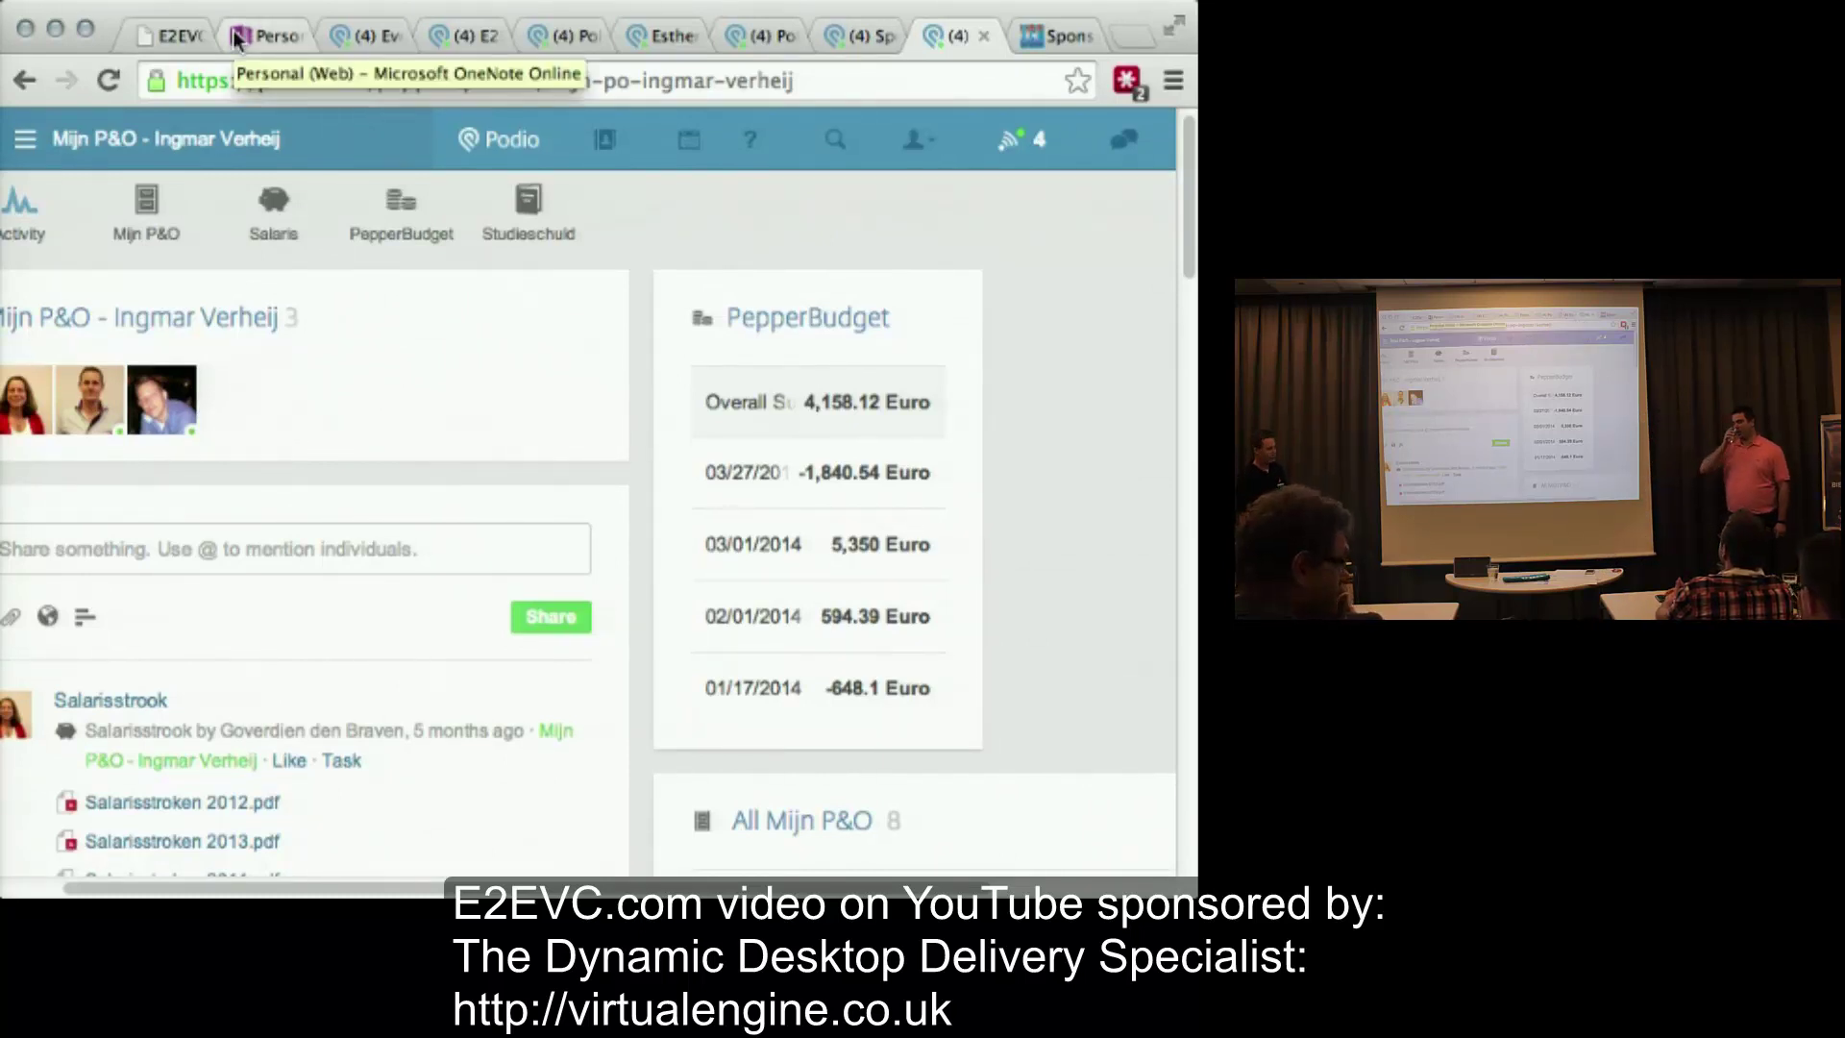
# - Return to the E2EVC Events app, minimize the browser and advance the presentation to the next slide
pyautogui.click(368, 36)
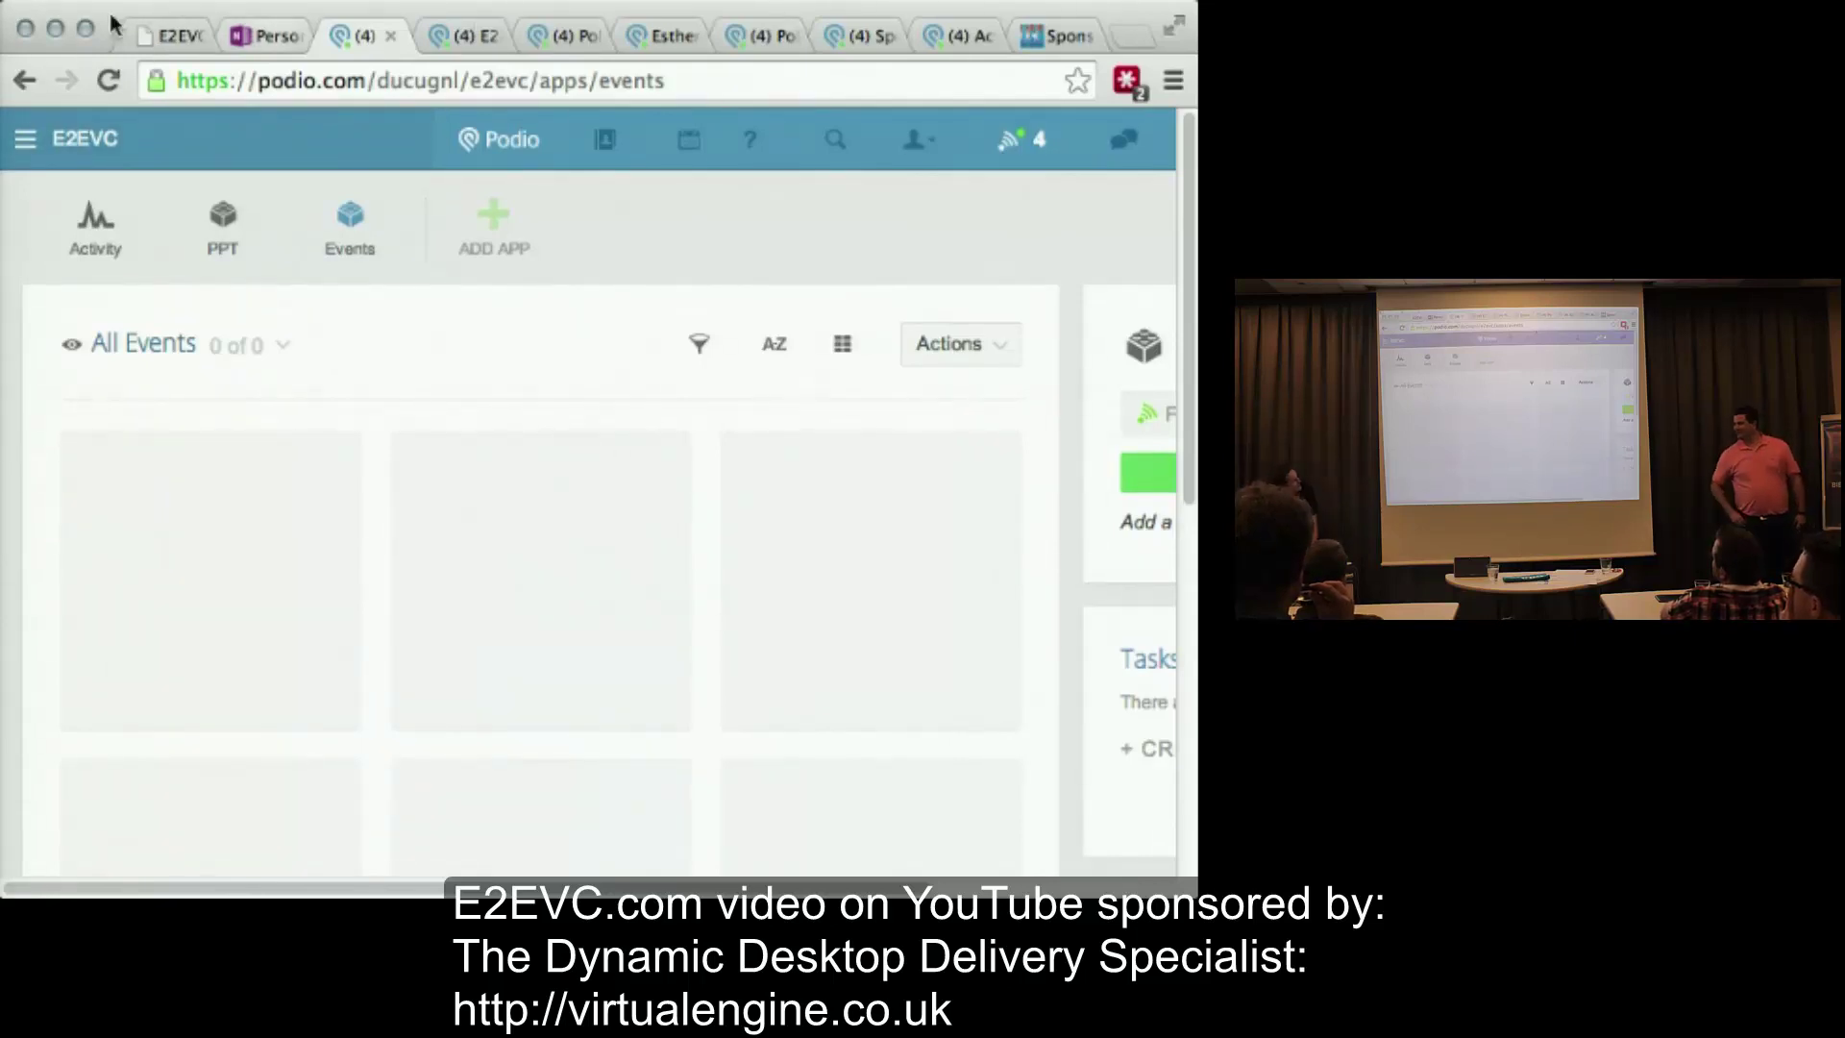
pyautogui.click(55, 27)
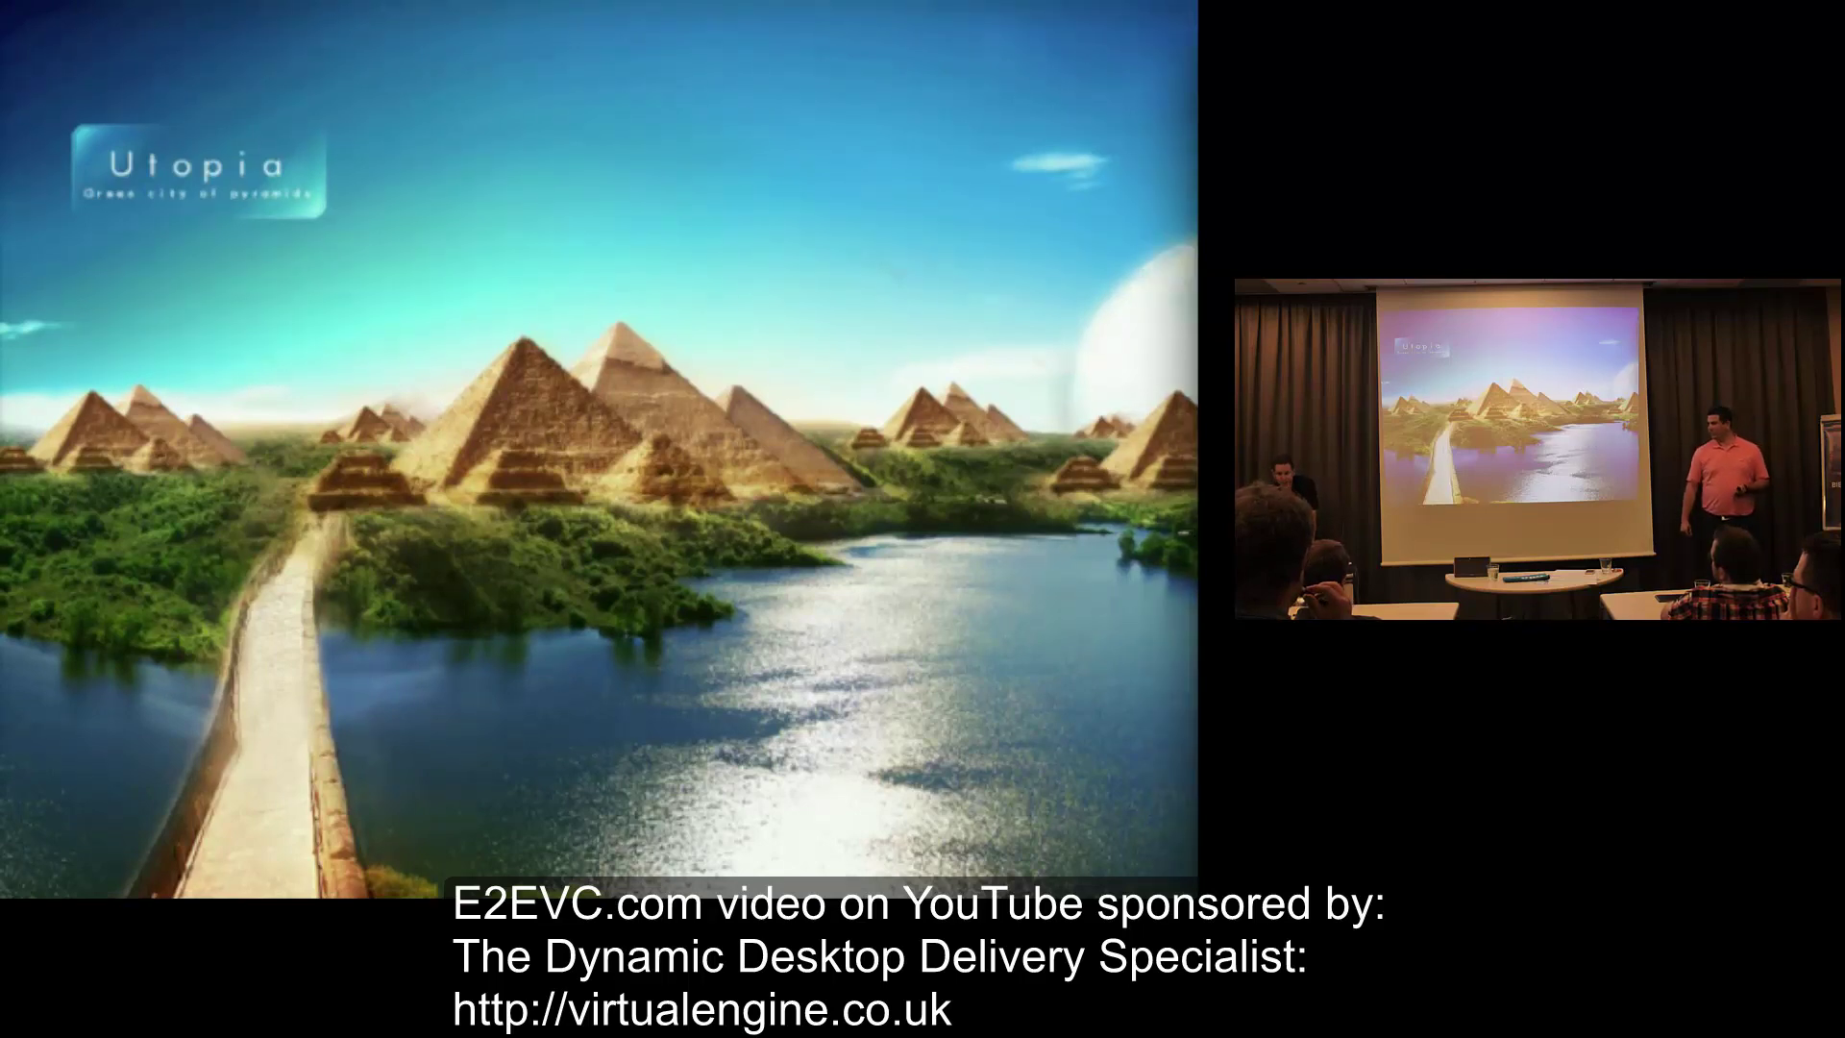
pyautogui.press('pagedown')
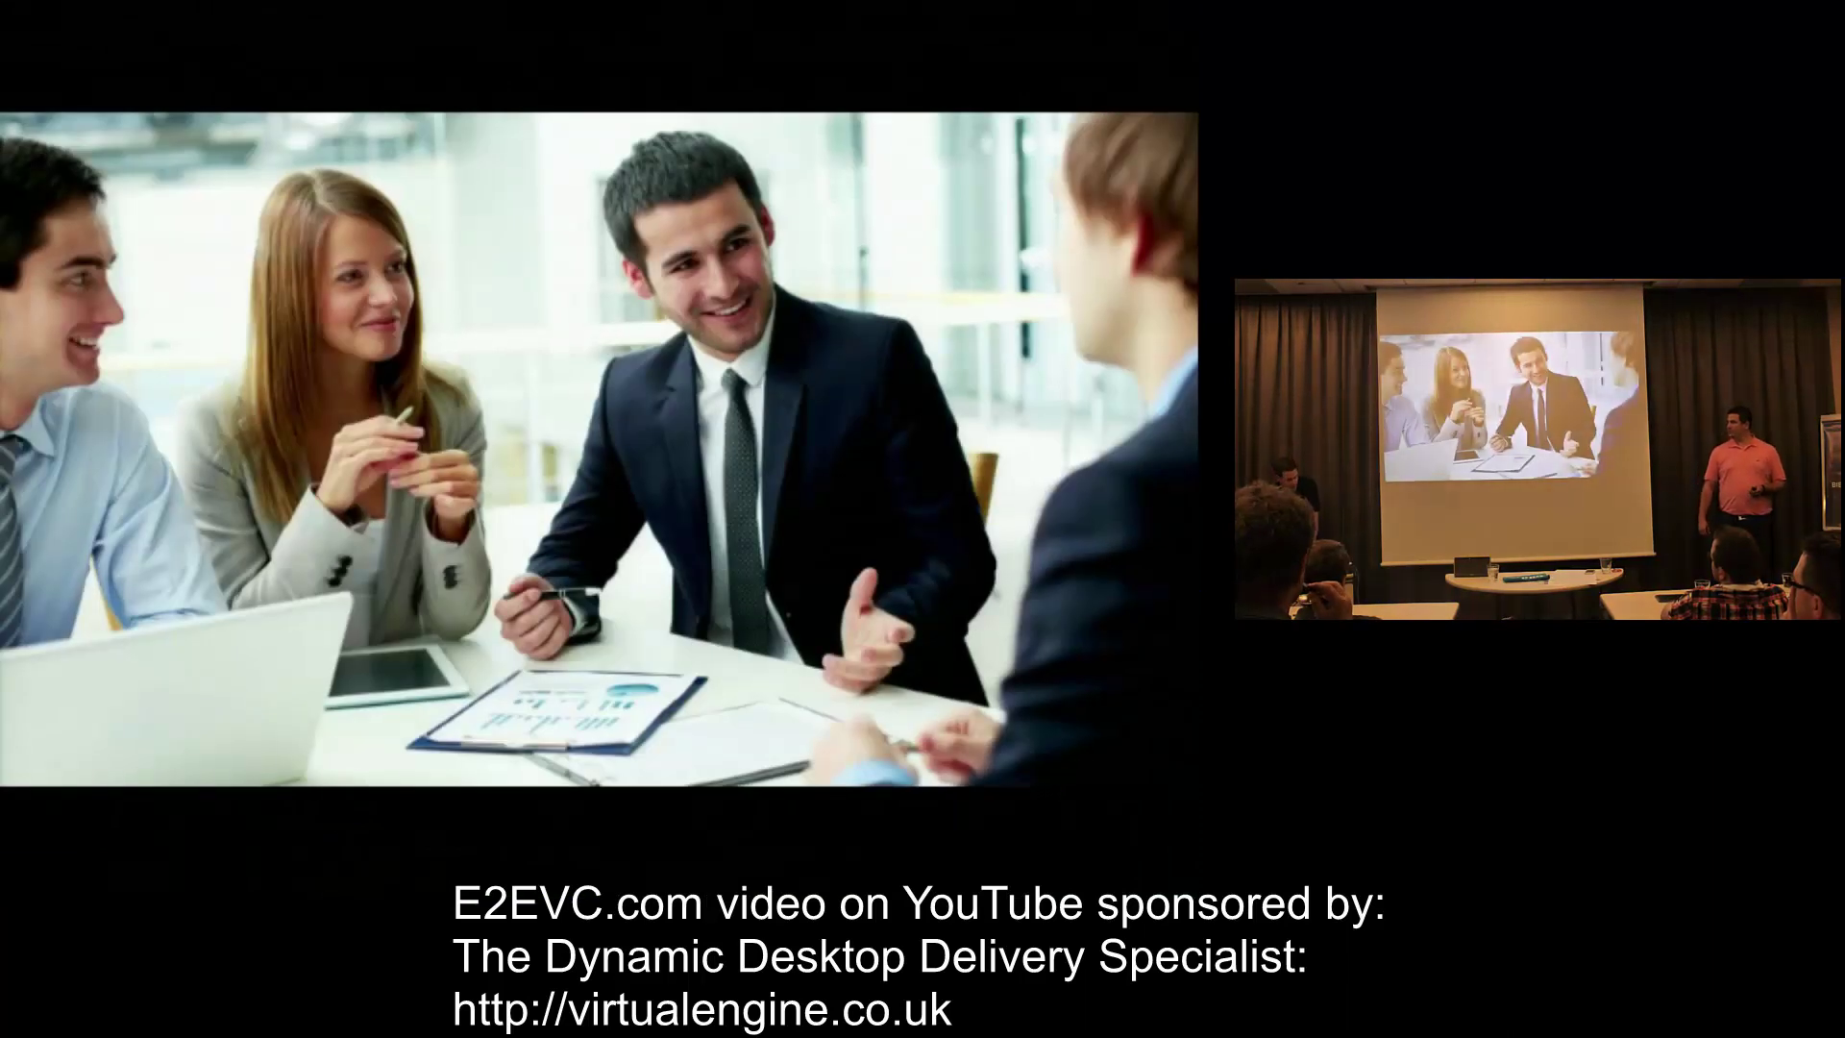